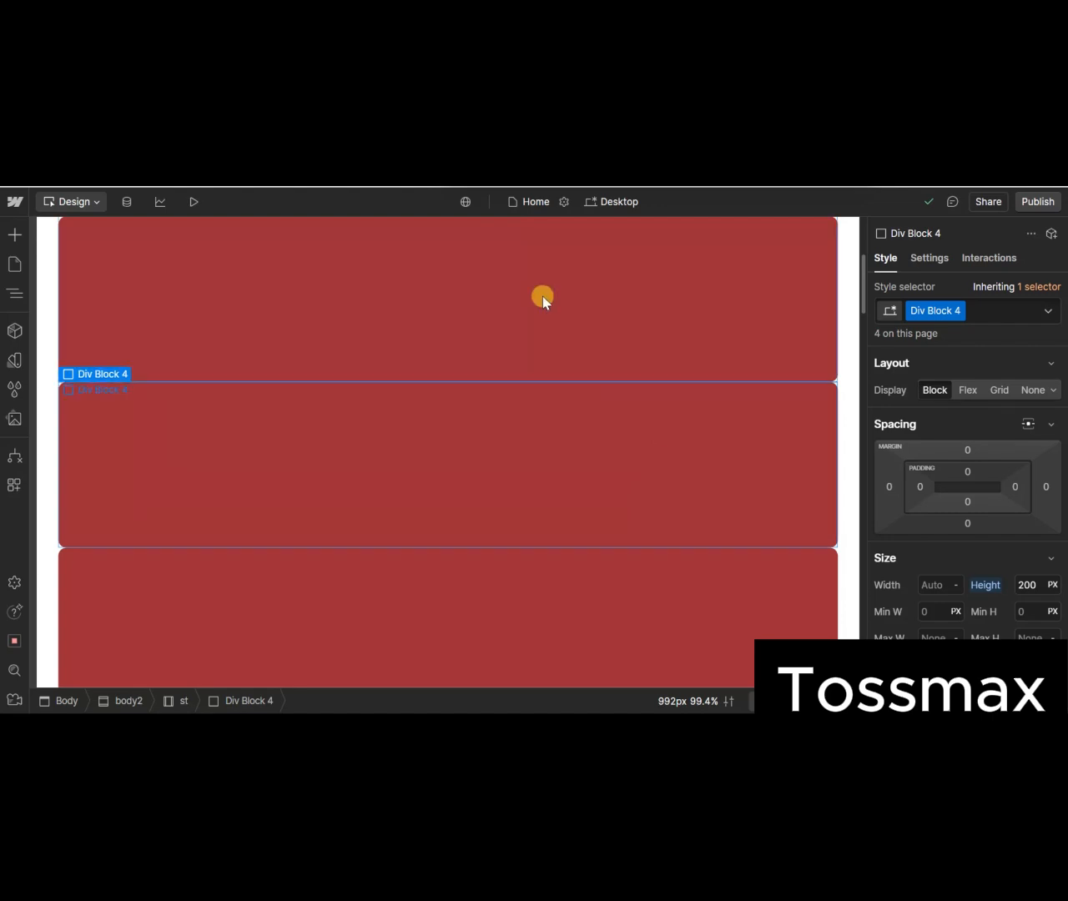
- Make the red Div Block 4 blocks sticky with a top offset of 100 px
scroll(543, 296, up, 2)
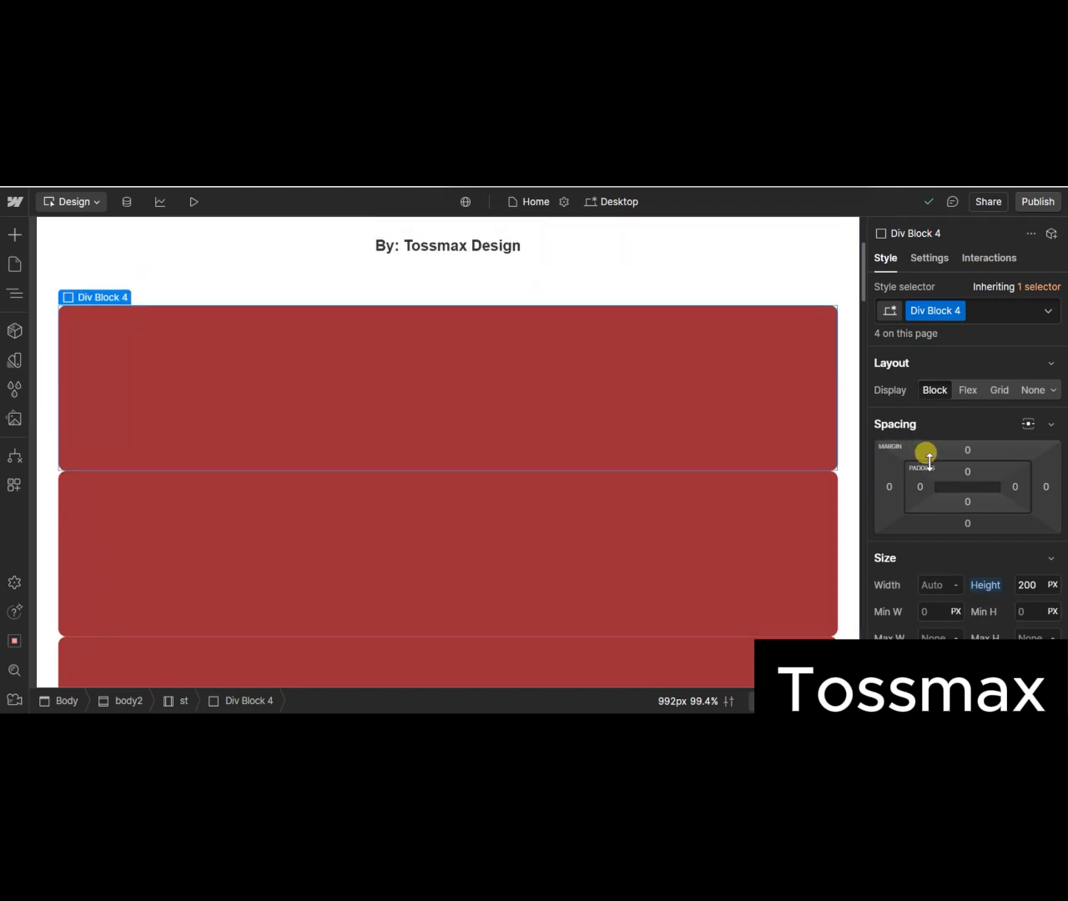
scroll(926, 455, down, 2)
scroll(928, 455, down, 3)
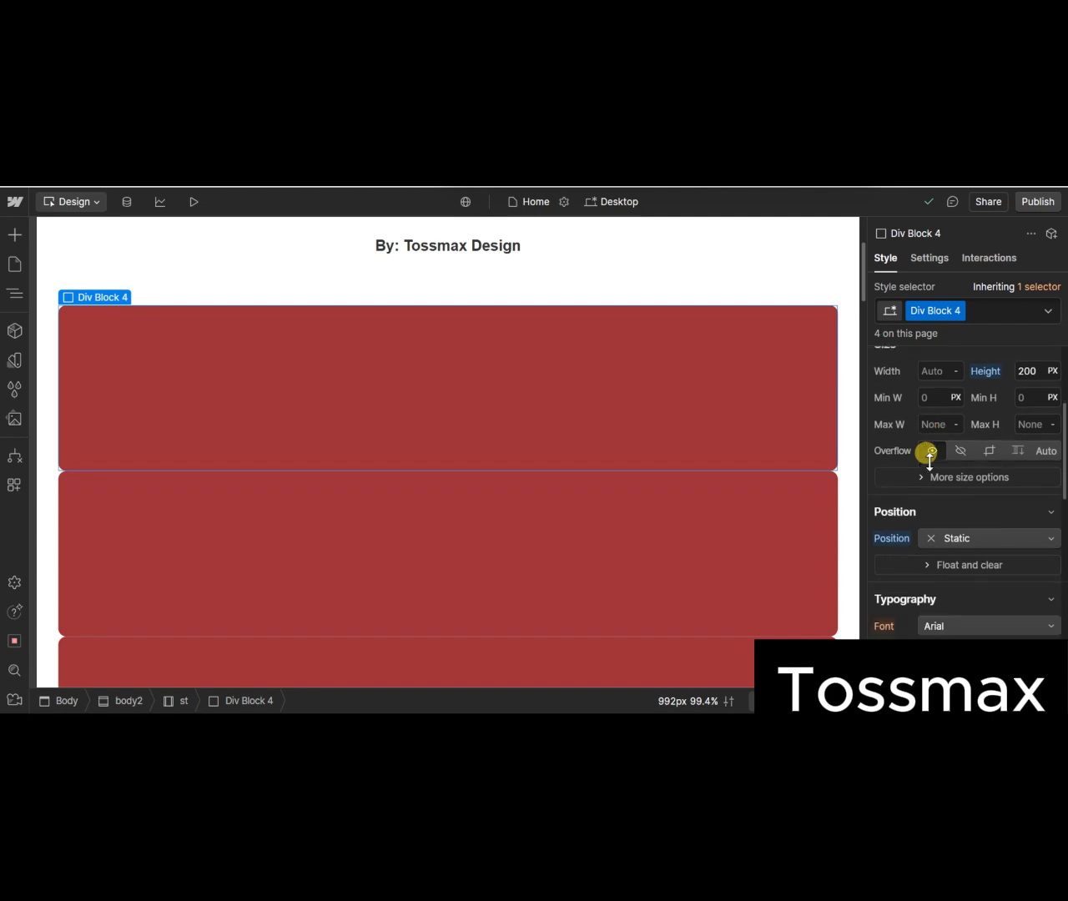
click(1018, 536)
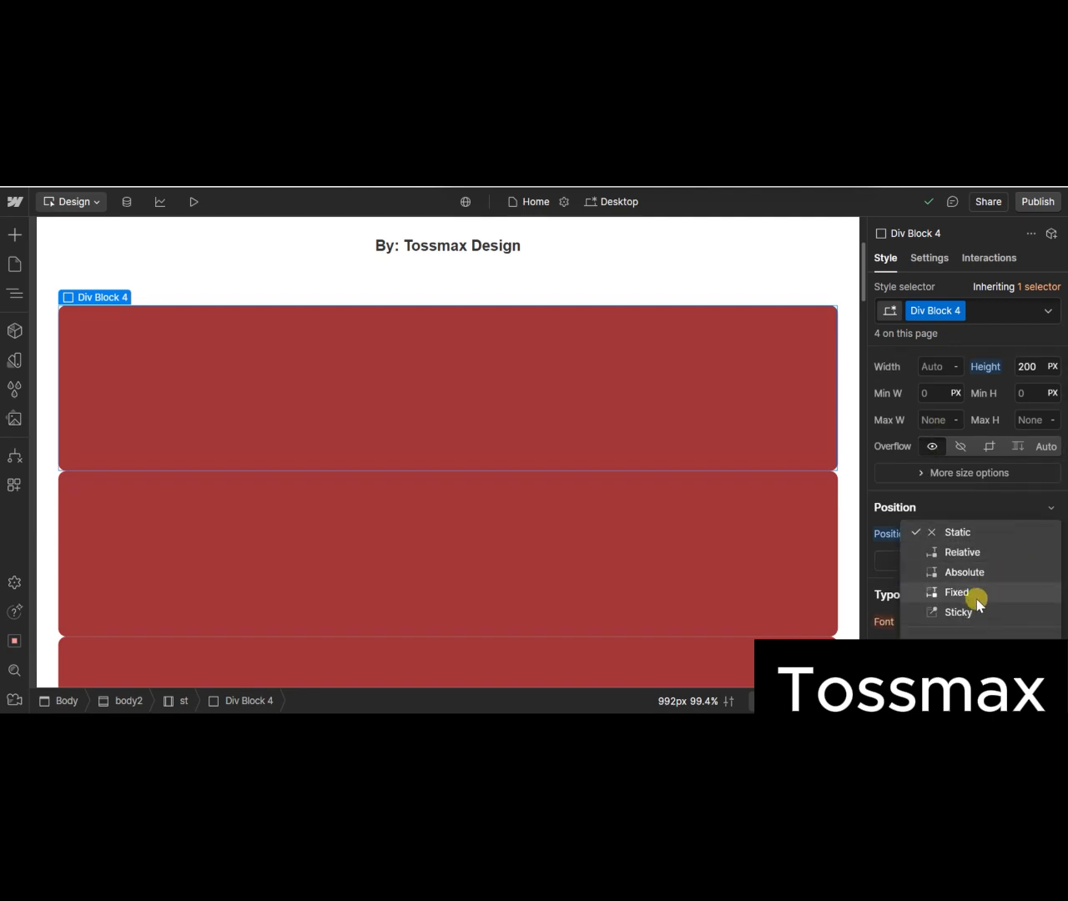
click(957, 612)
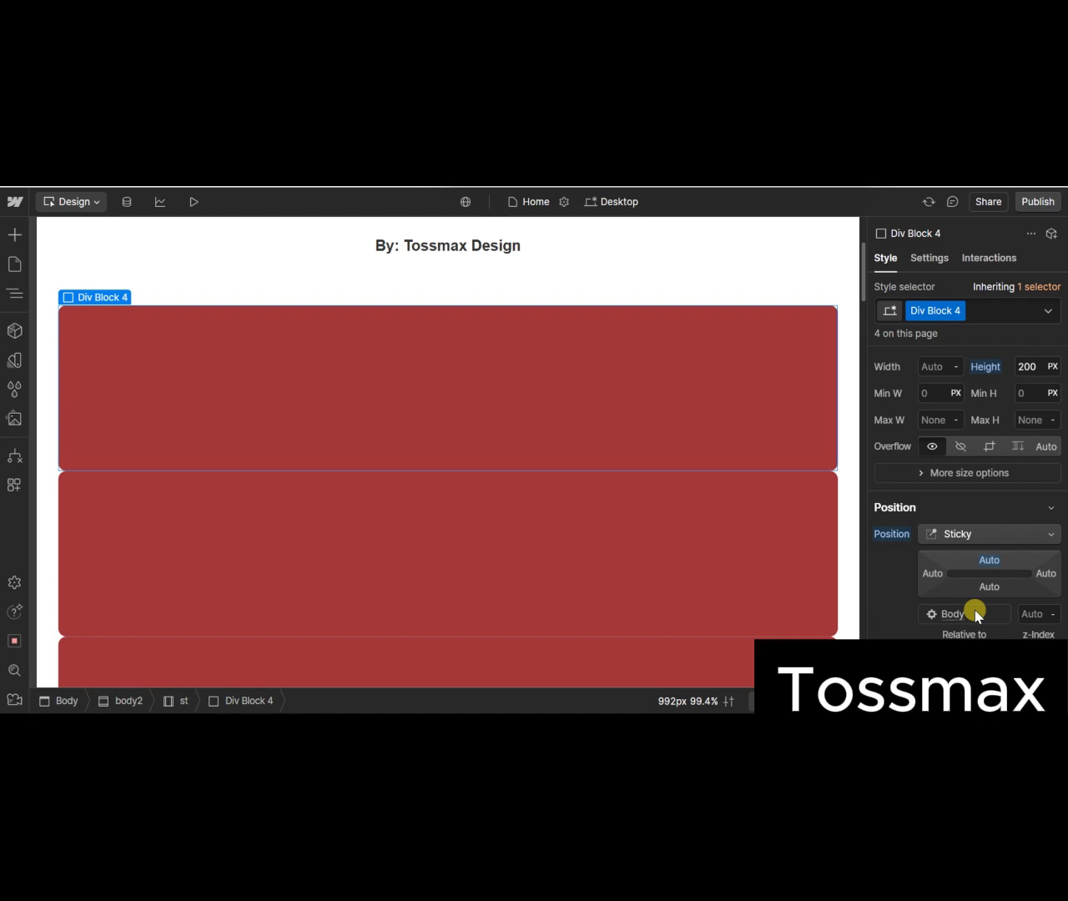
click(990, 561)
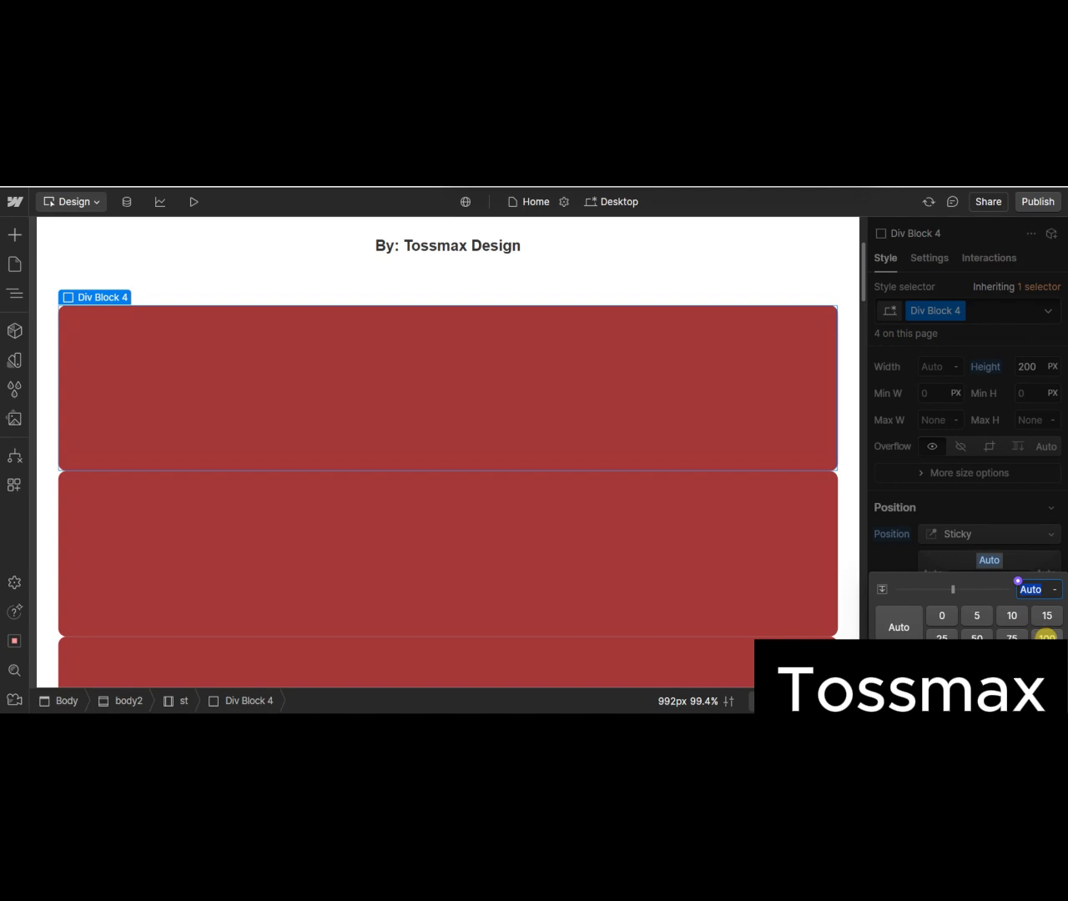
click(1046, 637)
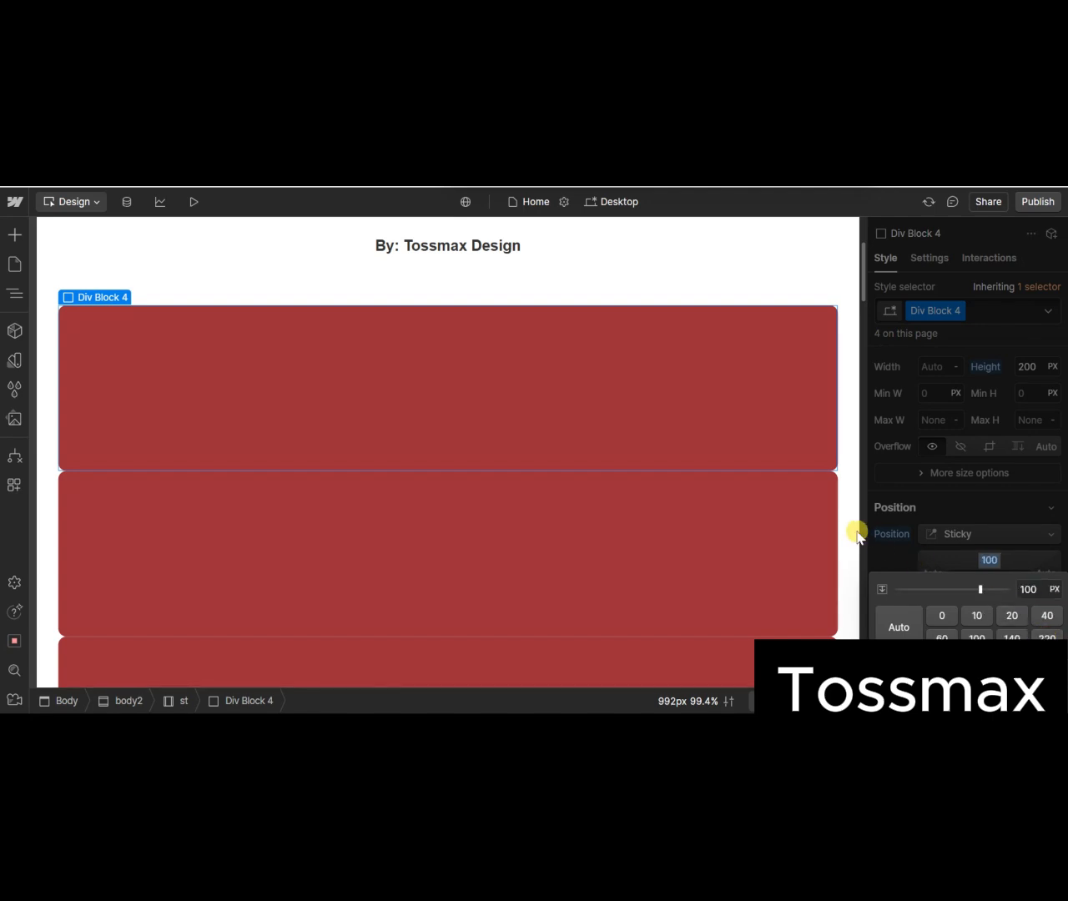
- Check how the red blocks stick and overlap as the page moves down and back up
scroll(631, 494, down, 5)
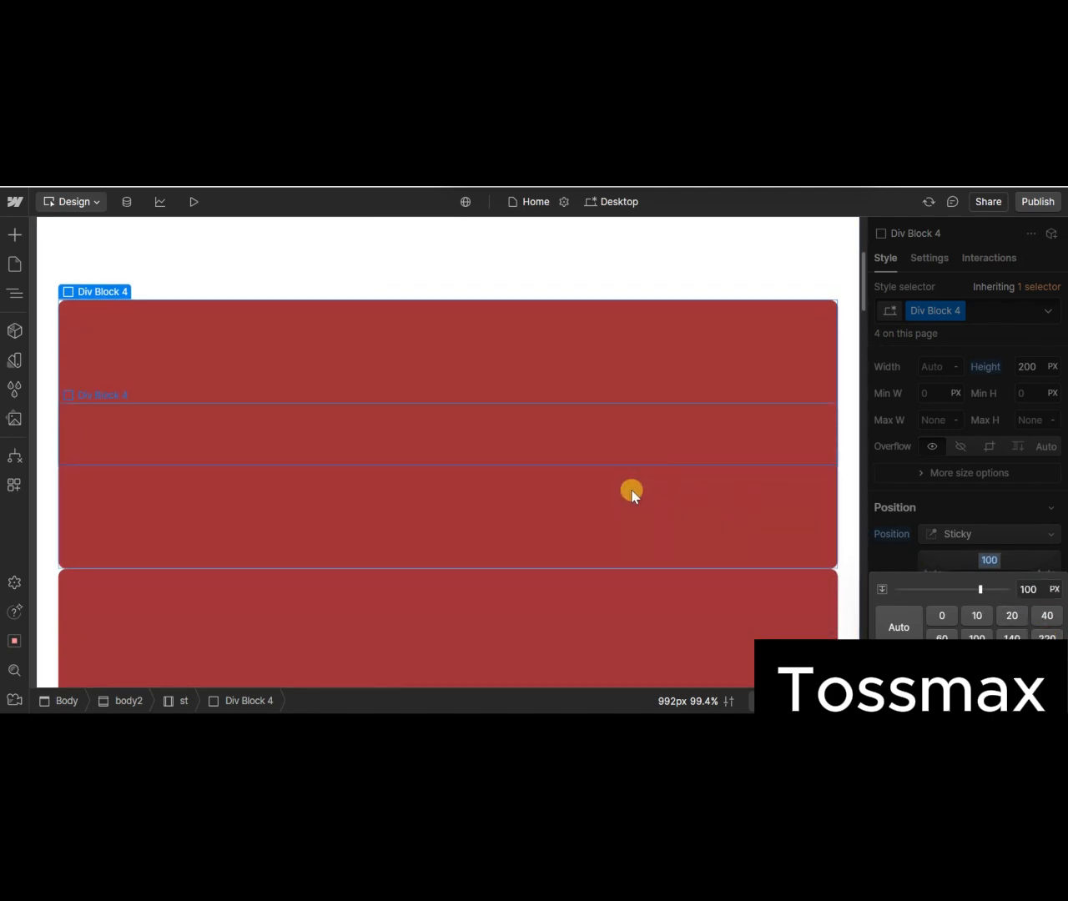
scroll(632, 494, down, 3)
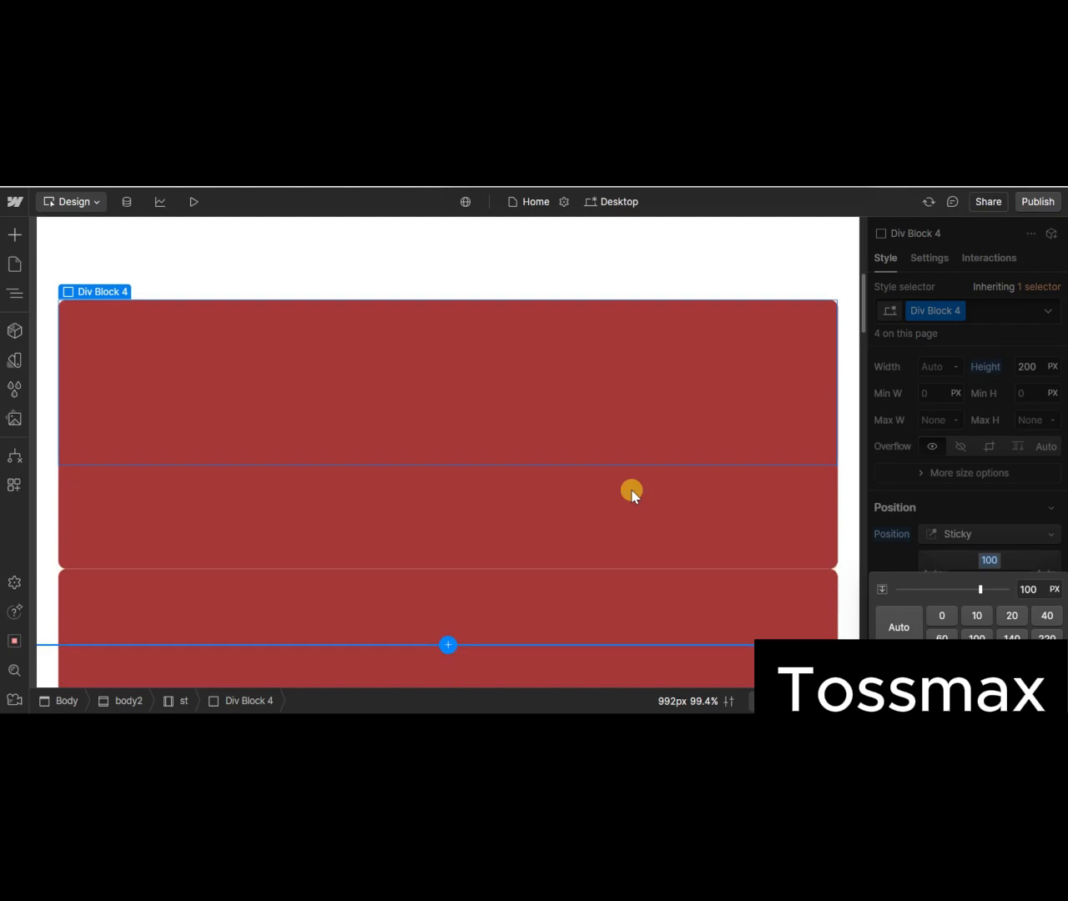
scroll(631, 494, down, 3)
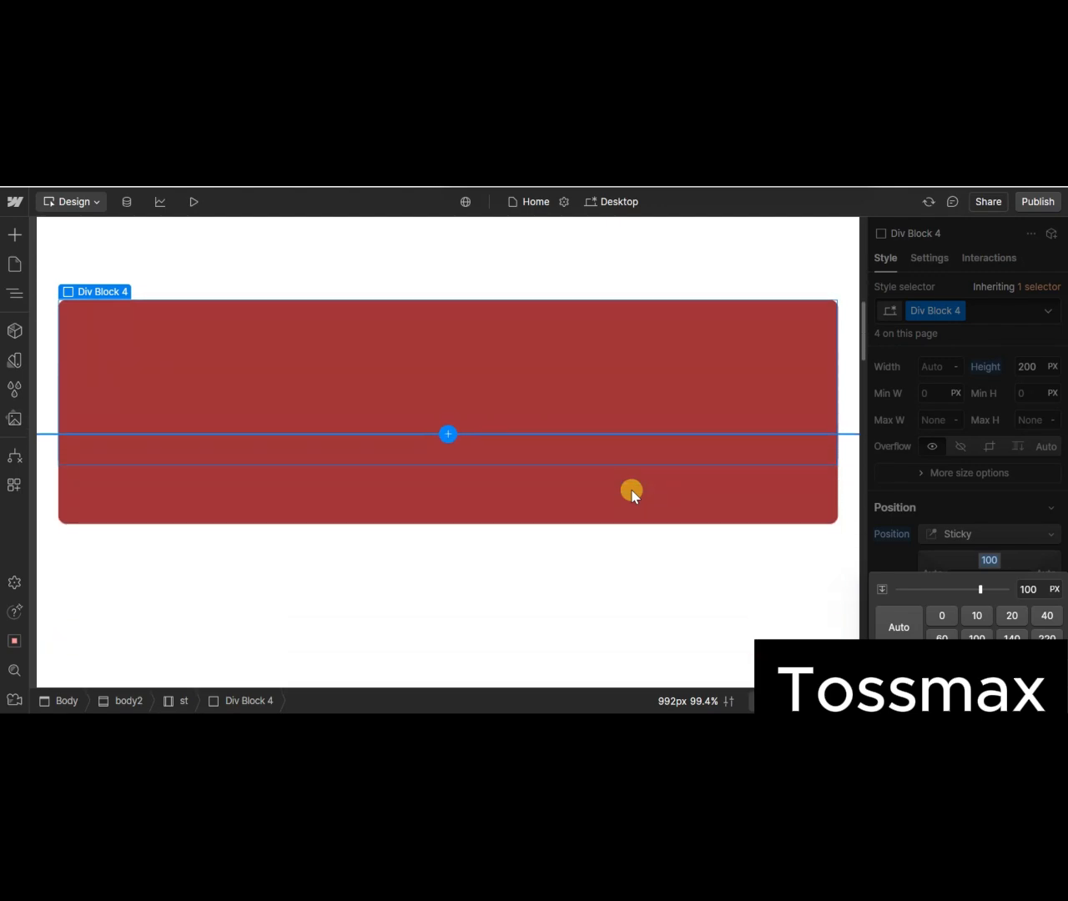
scroll(631, 494, down, 2)
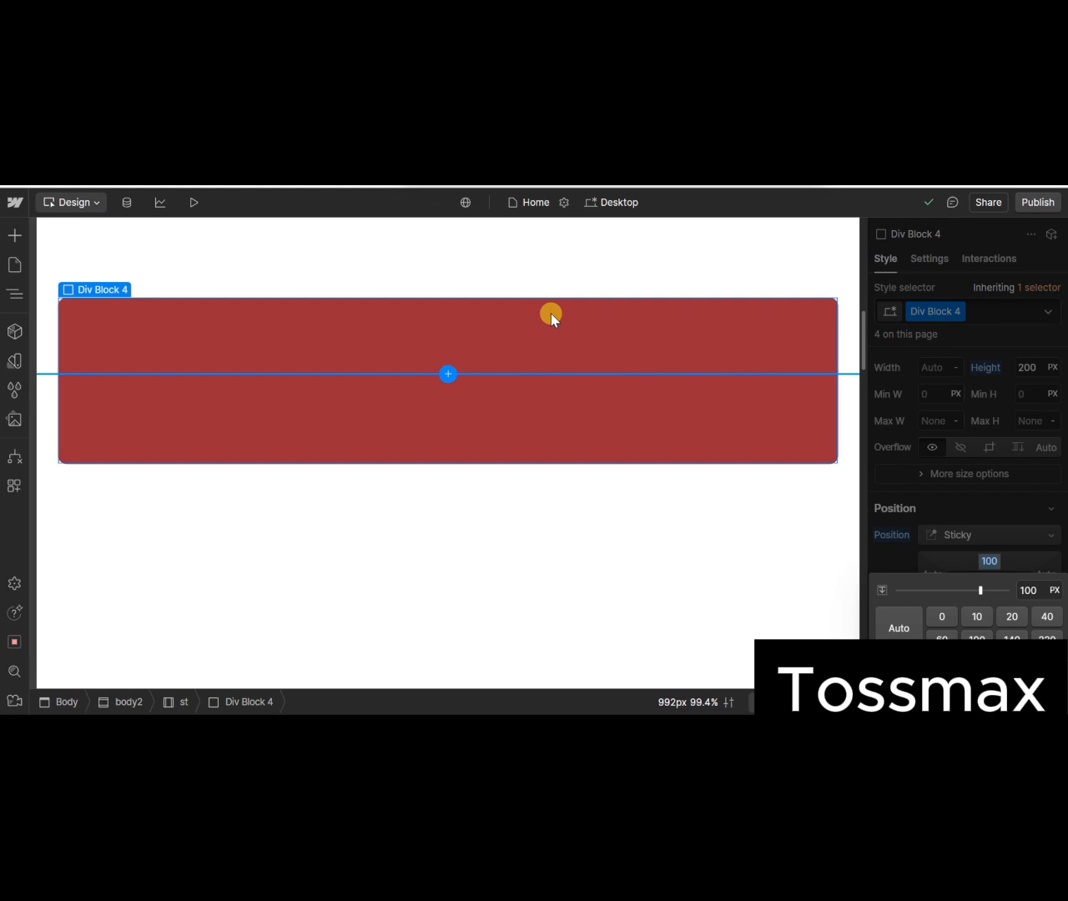
scroll(550, 313, up, 5)
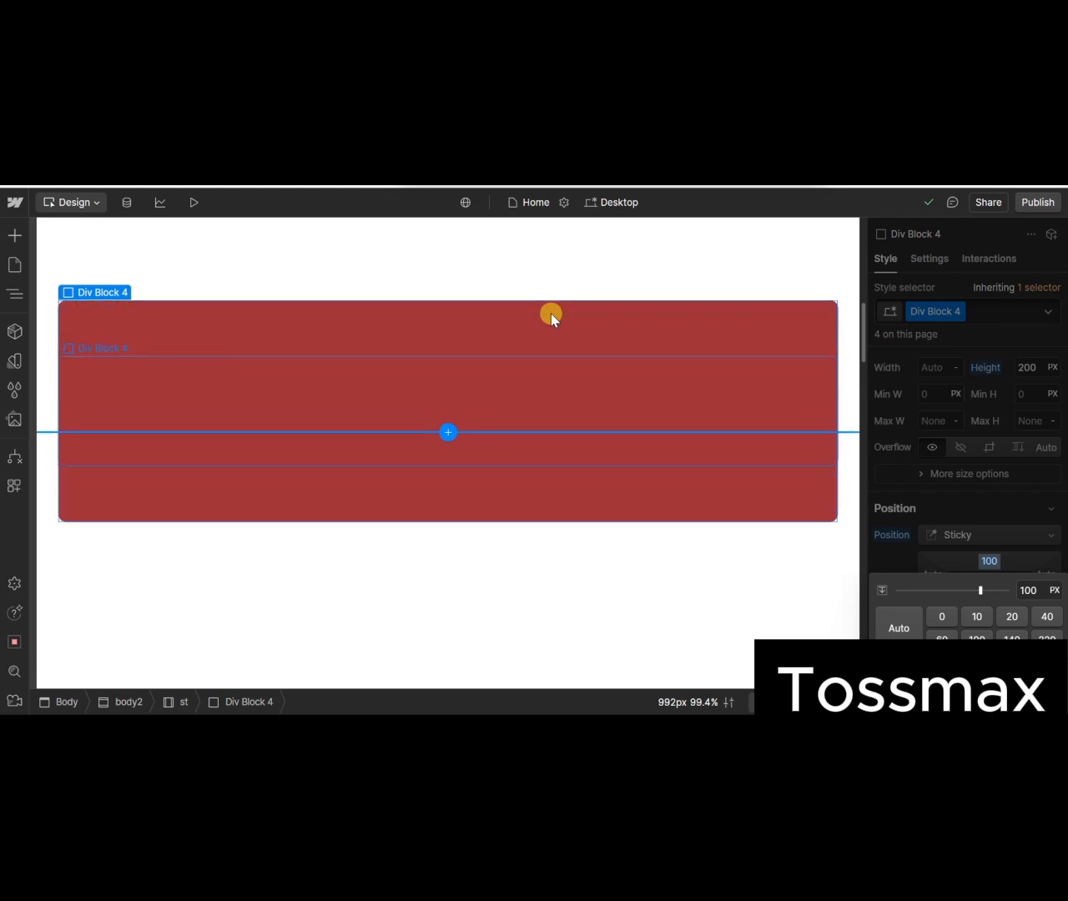
scroll(551, 313, up, 3)
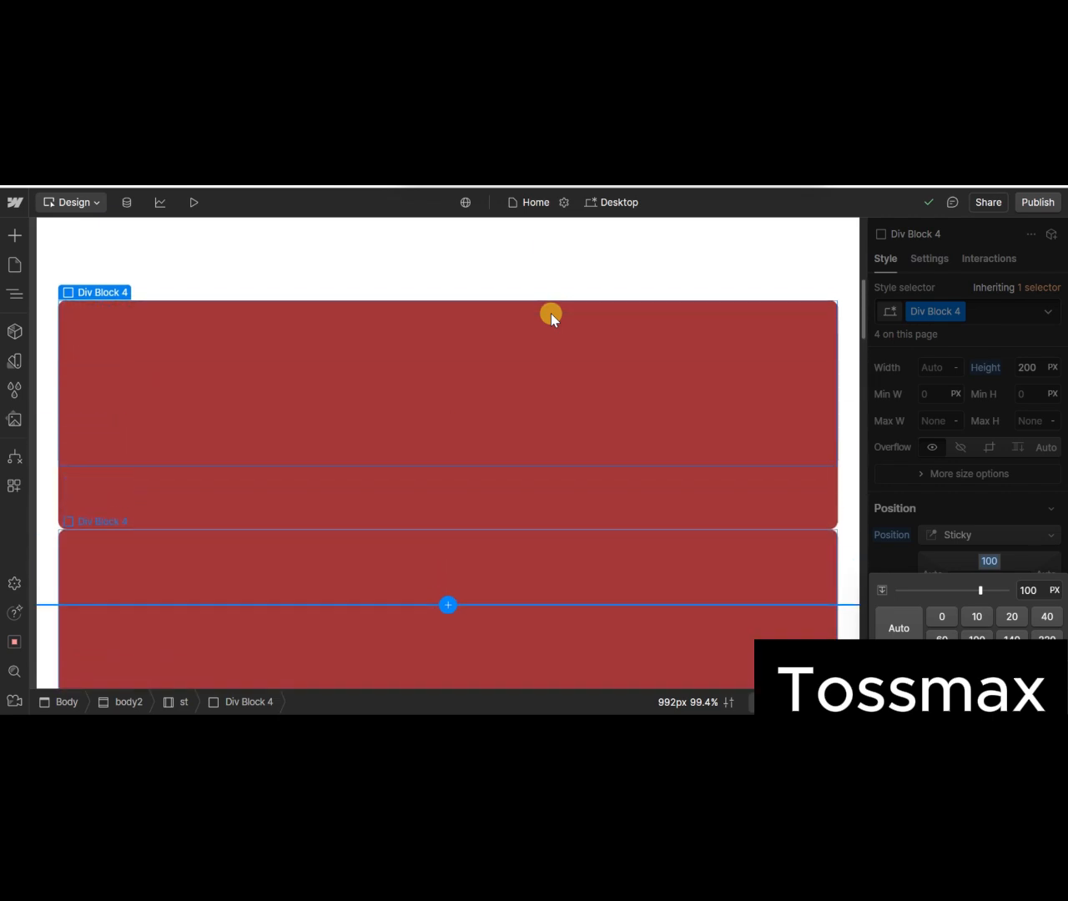
scroll(551, 313, up, 1)
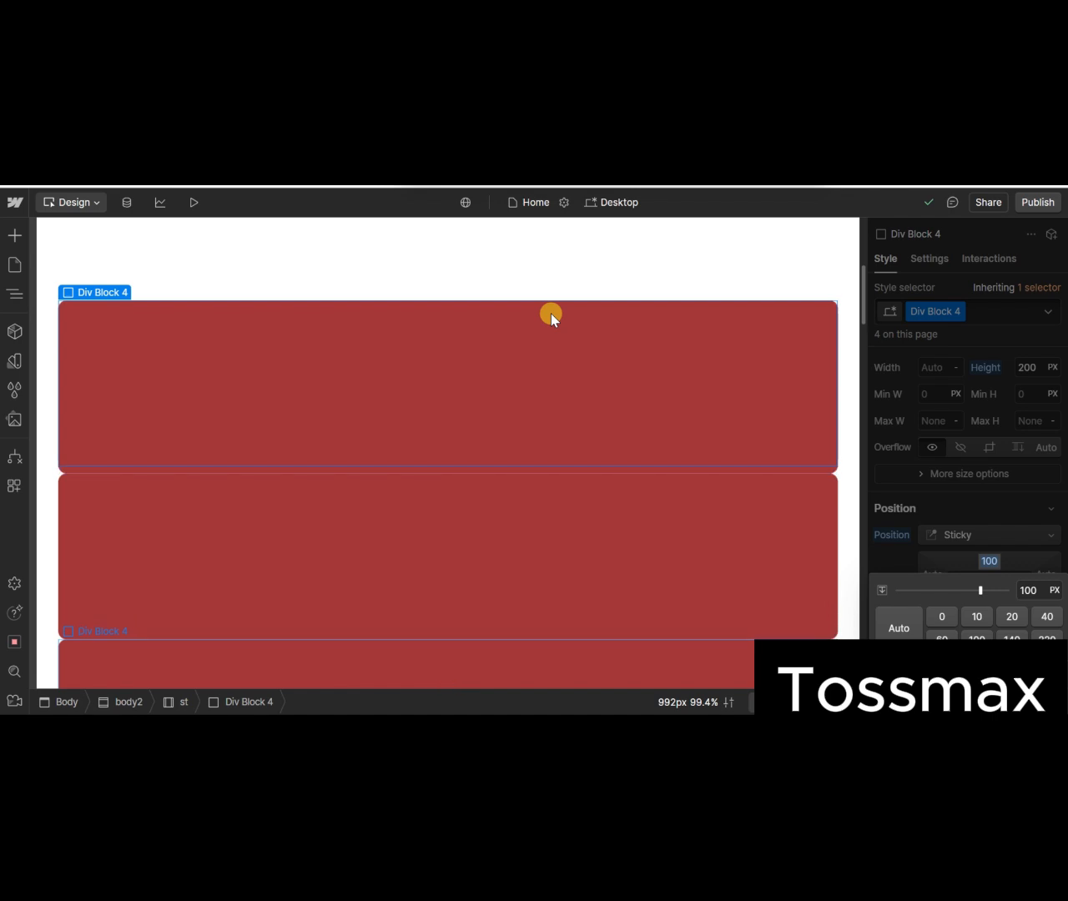
scroll(550, 313, down, 2)
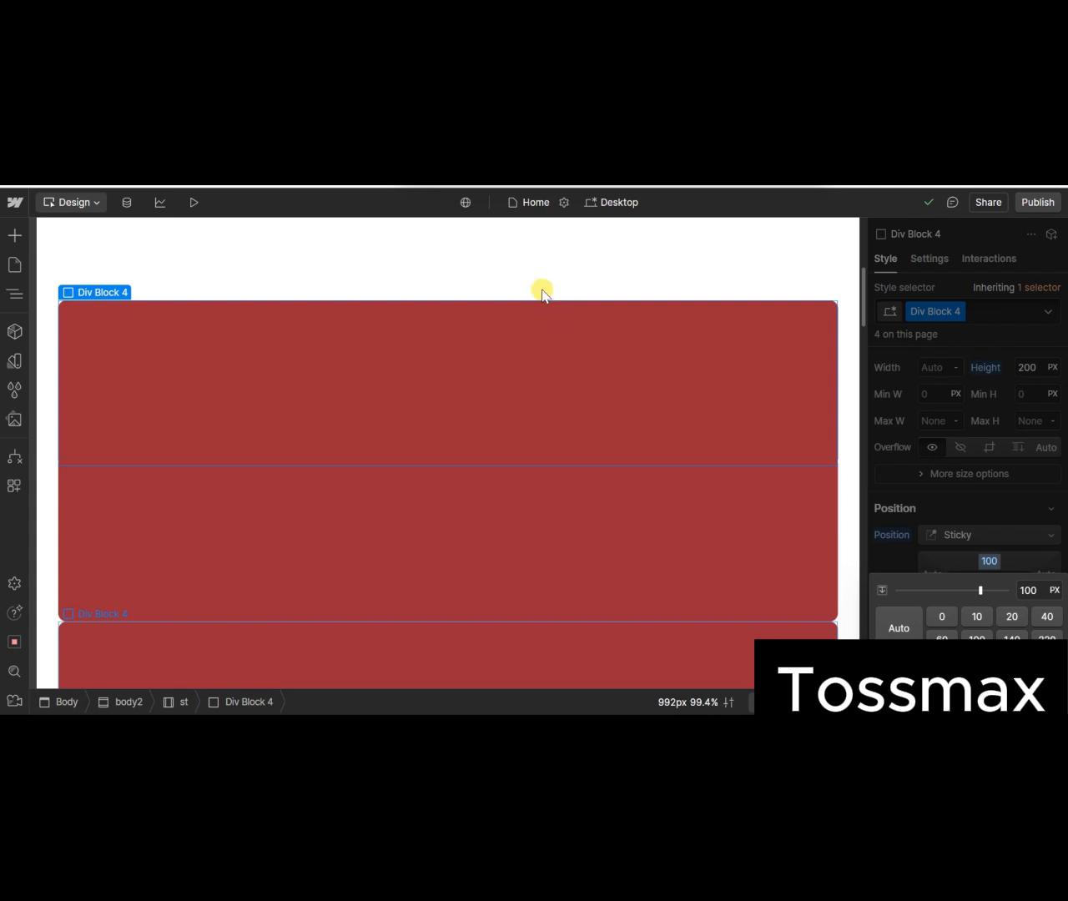
- Examine how the brown-to-orange image blocks further down the page stack over each other
scroll(424, 296, down, 5)
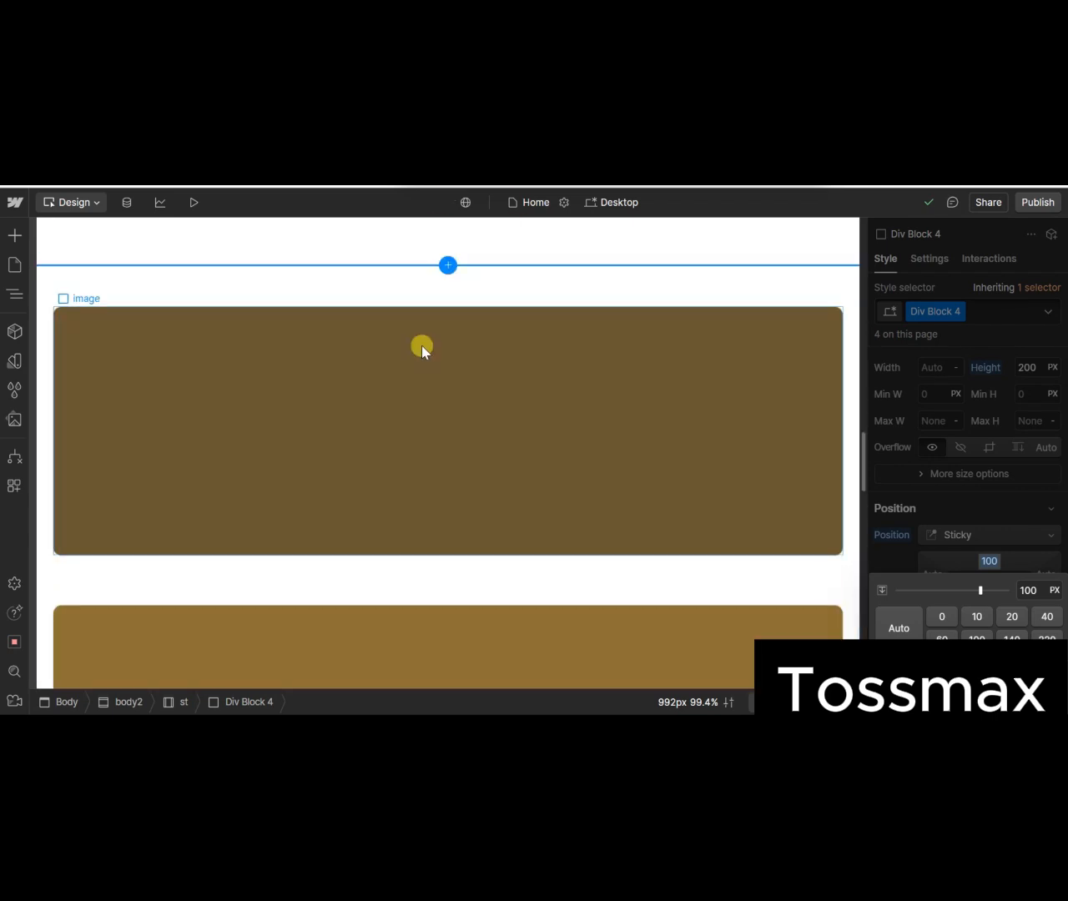
scroll(421, 346, down, 2)
scroll(421, 346, down, 2)
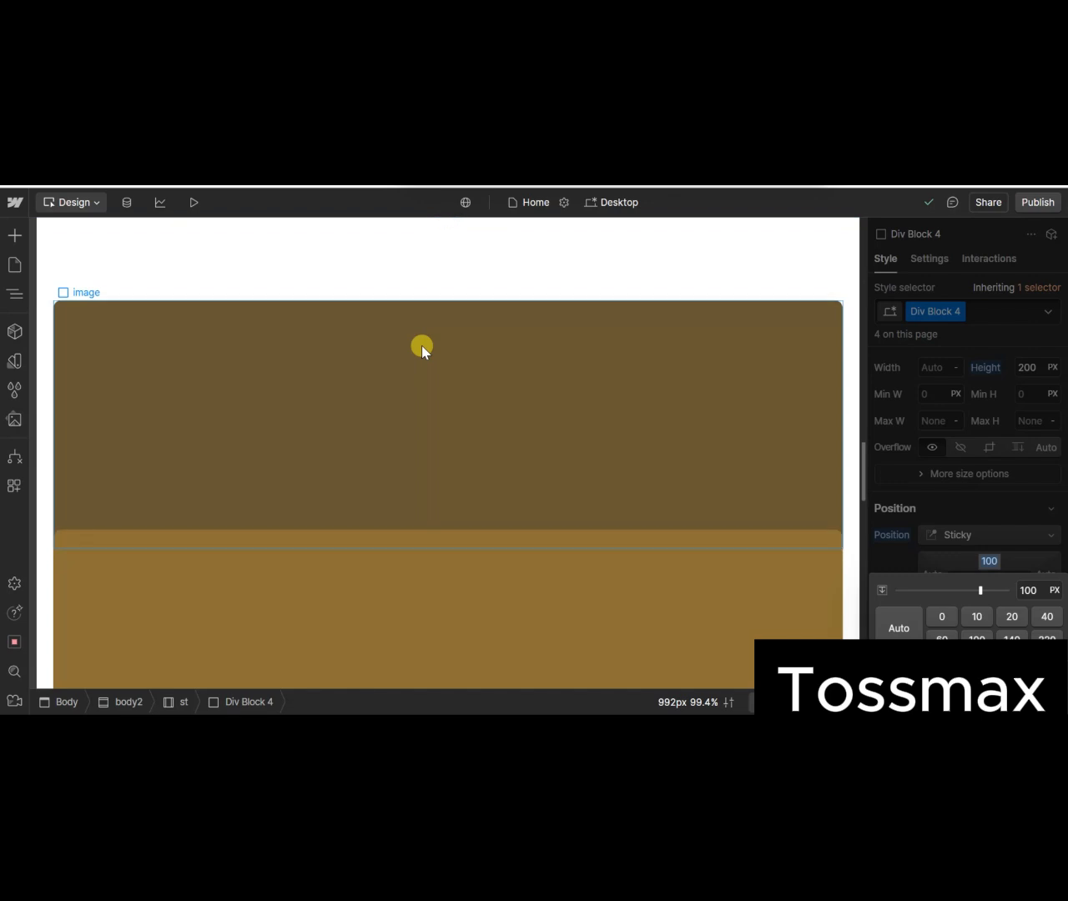
scroll(421, 346, down, 1)
scroll(421, 345, down, 3)
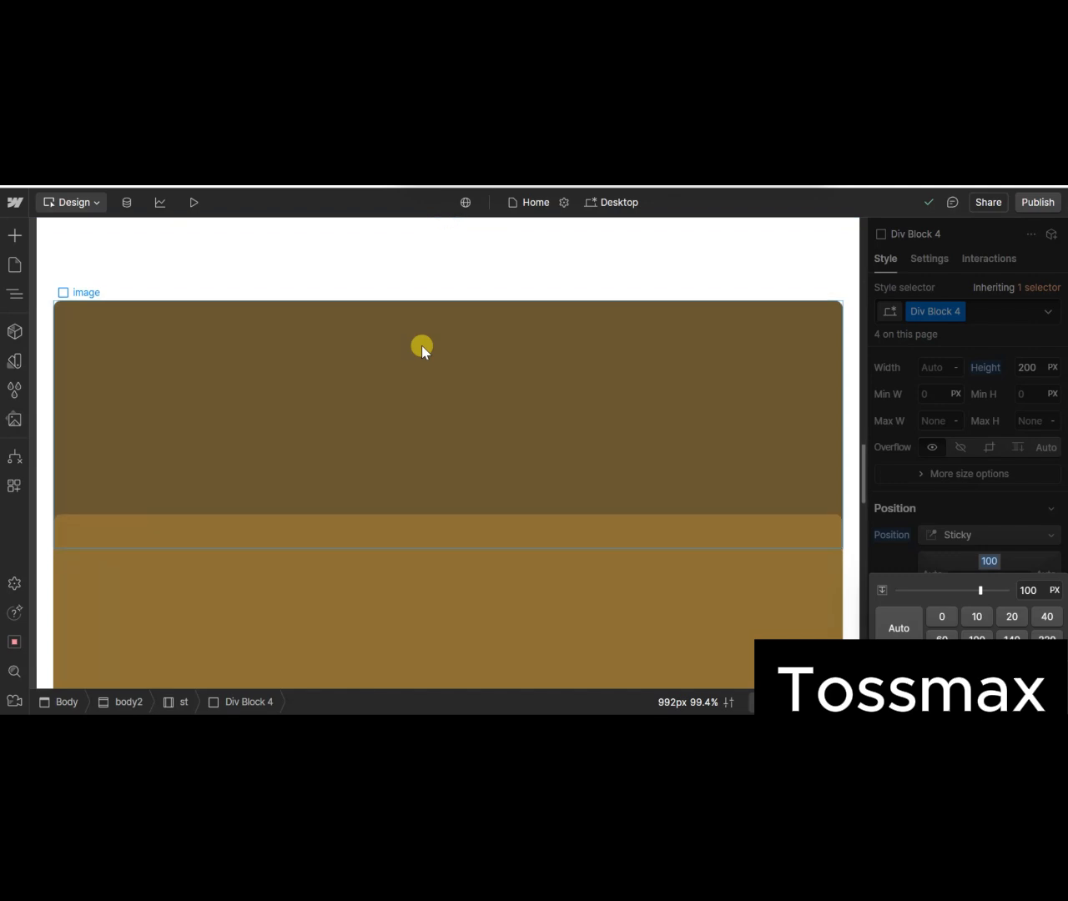
scroll(421, 345, down, 4)
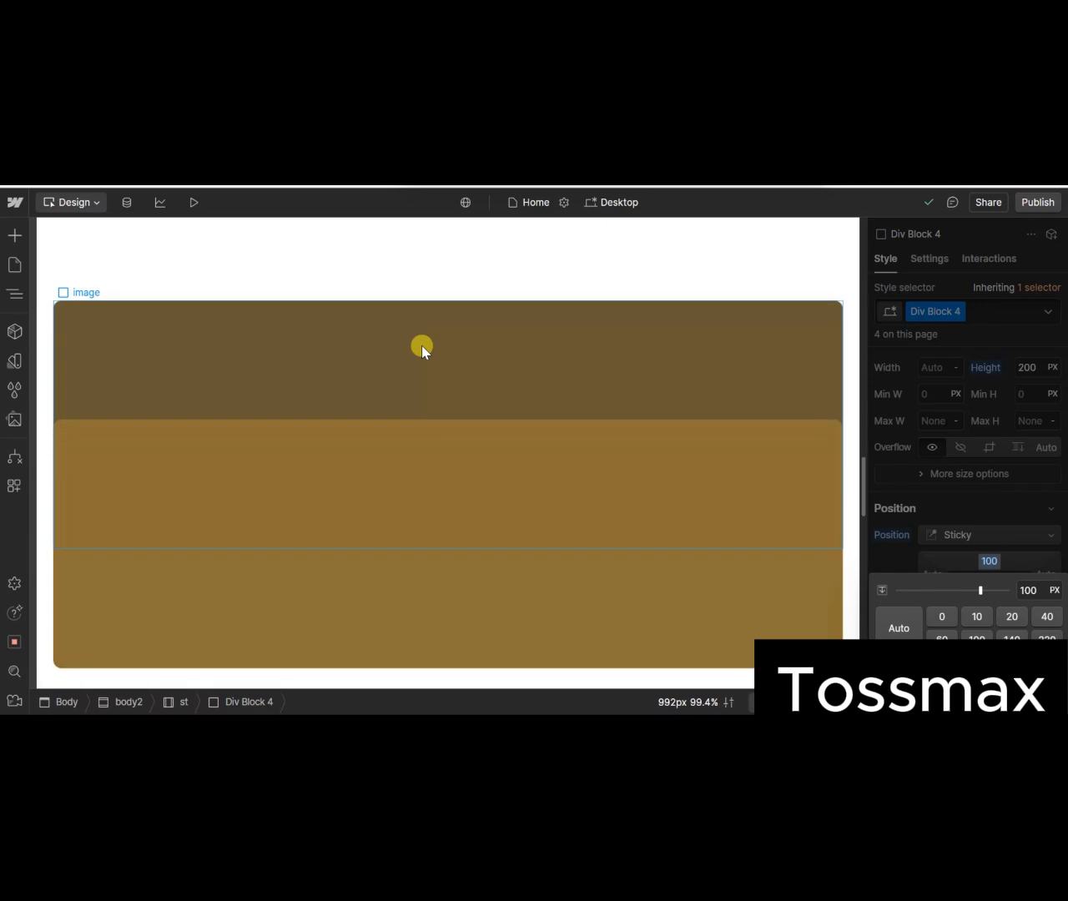
scroll(421, 345, down, 1)
scroll(421, 345, down, 1)
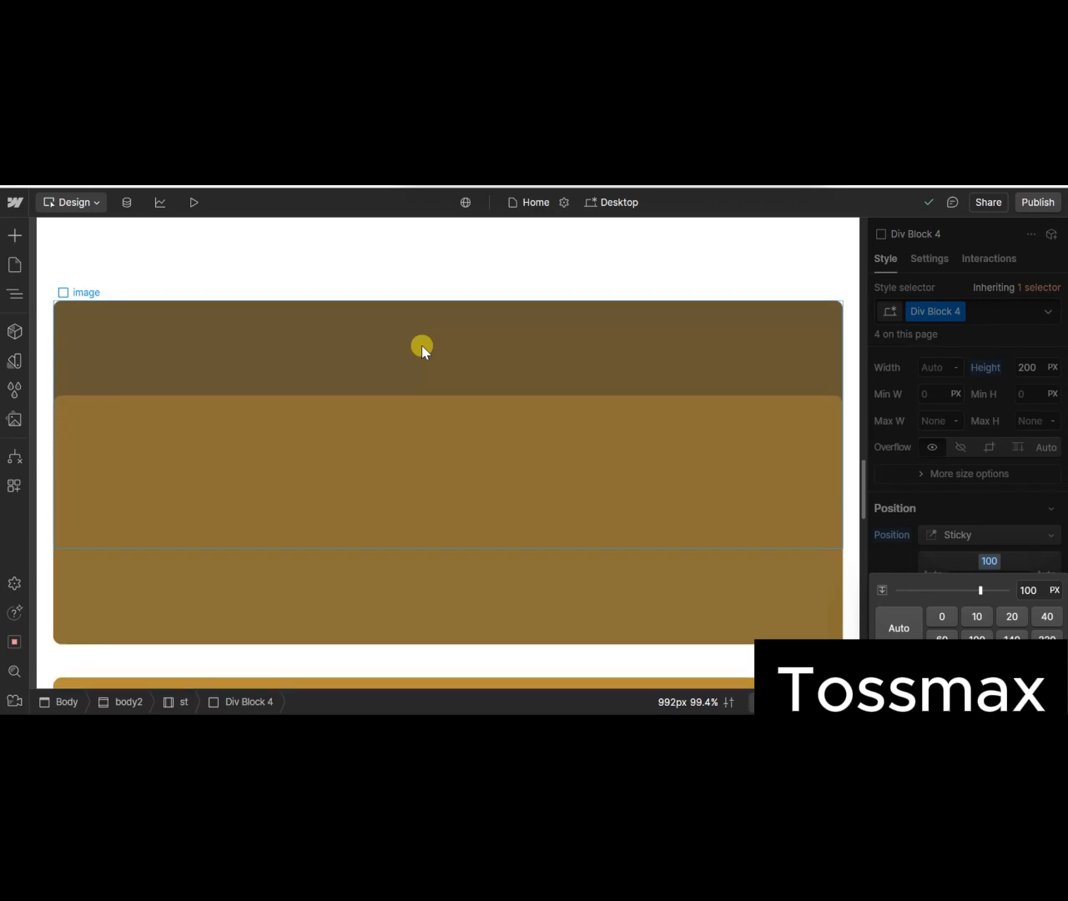
scroll(421, 345, down, 1)
scroll(421, 345, down, 3)
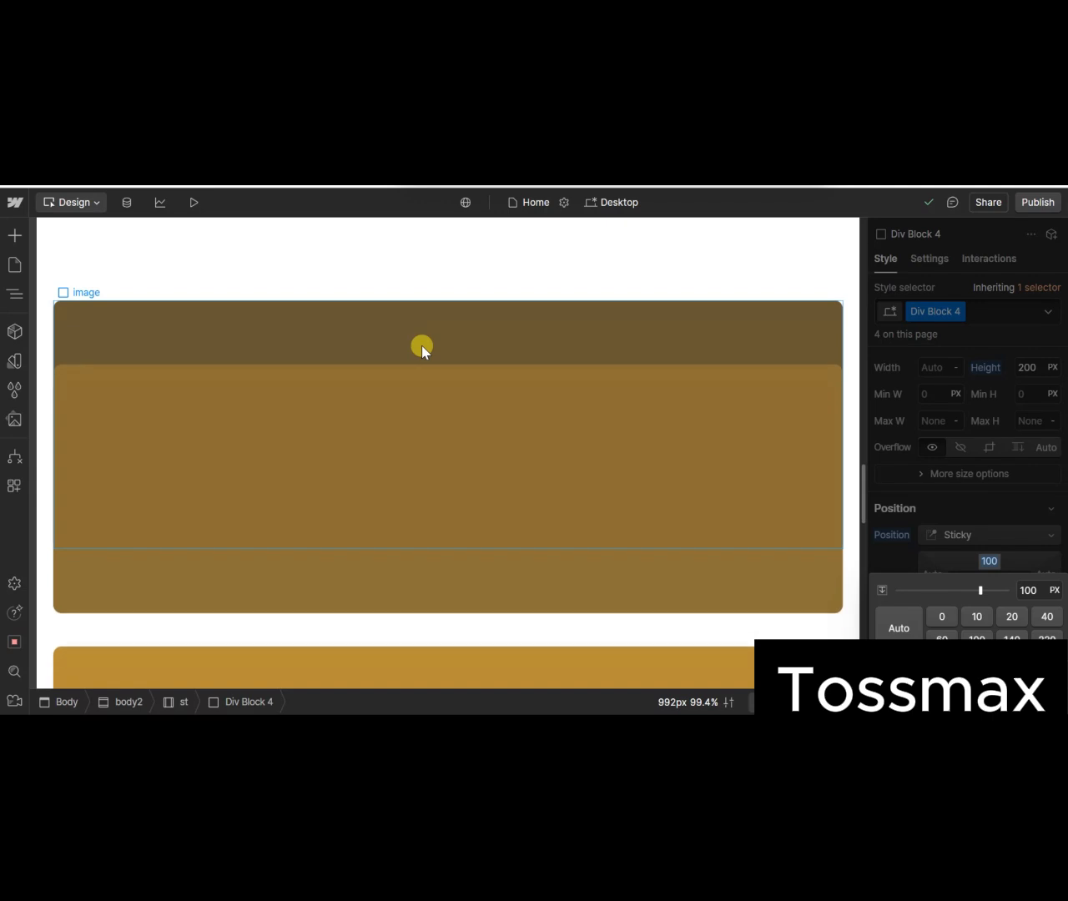
scroll(422, 346, down, 5)
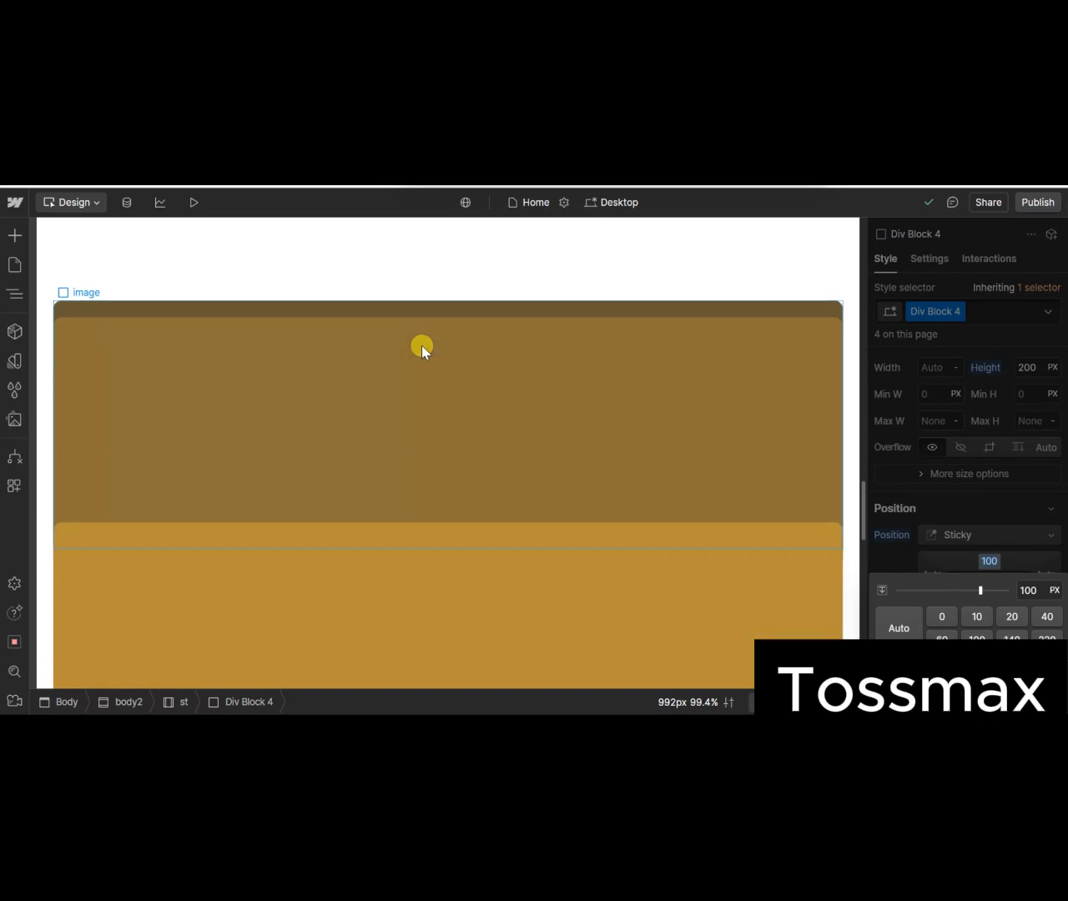
scroll(422, 346, down, 3)
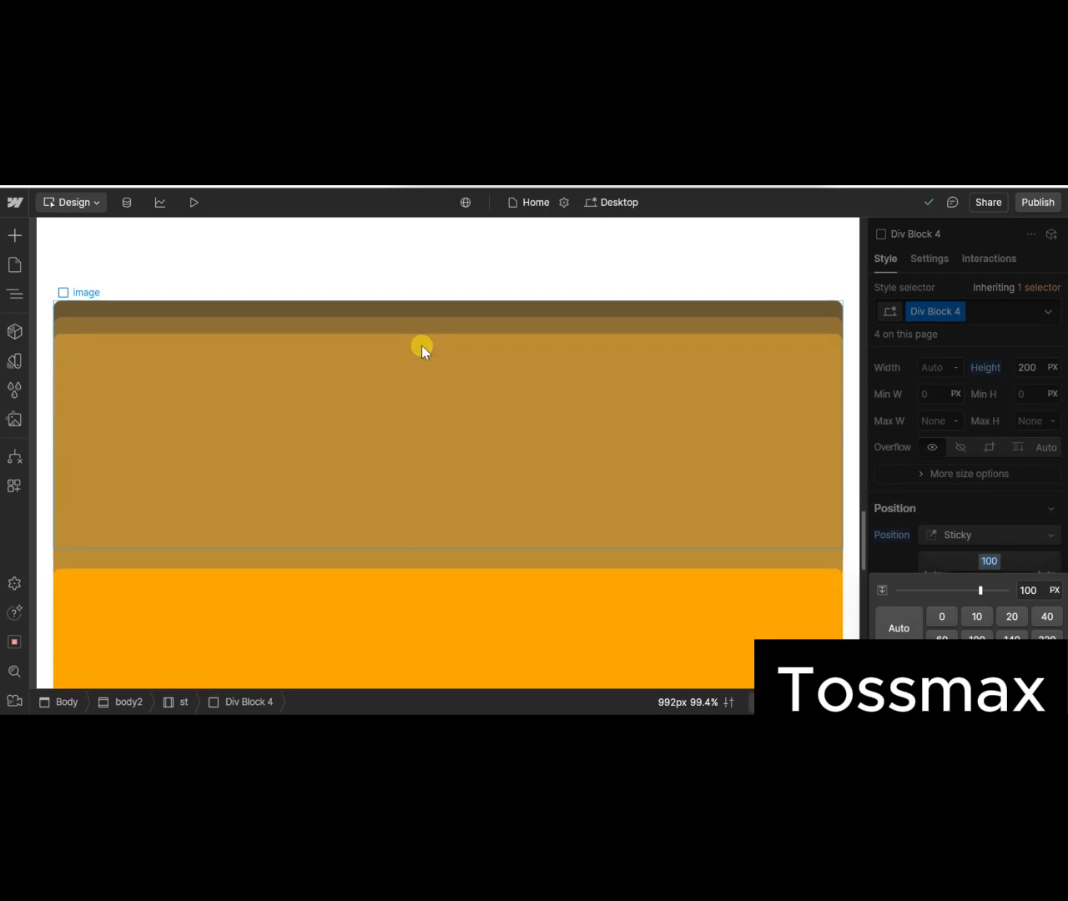
scroll(421, 345, down, 2)
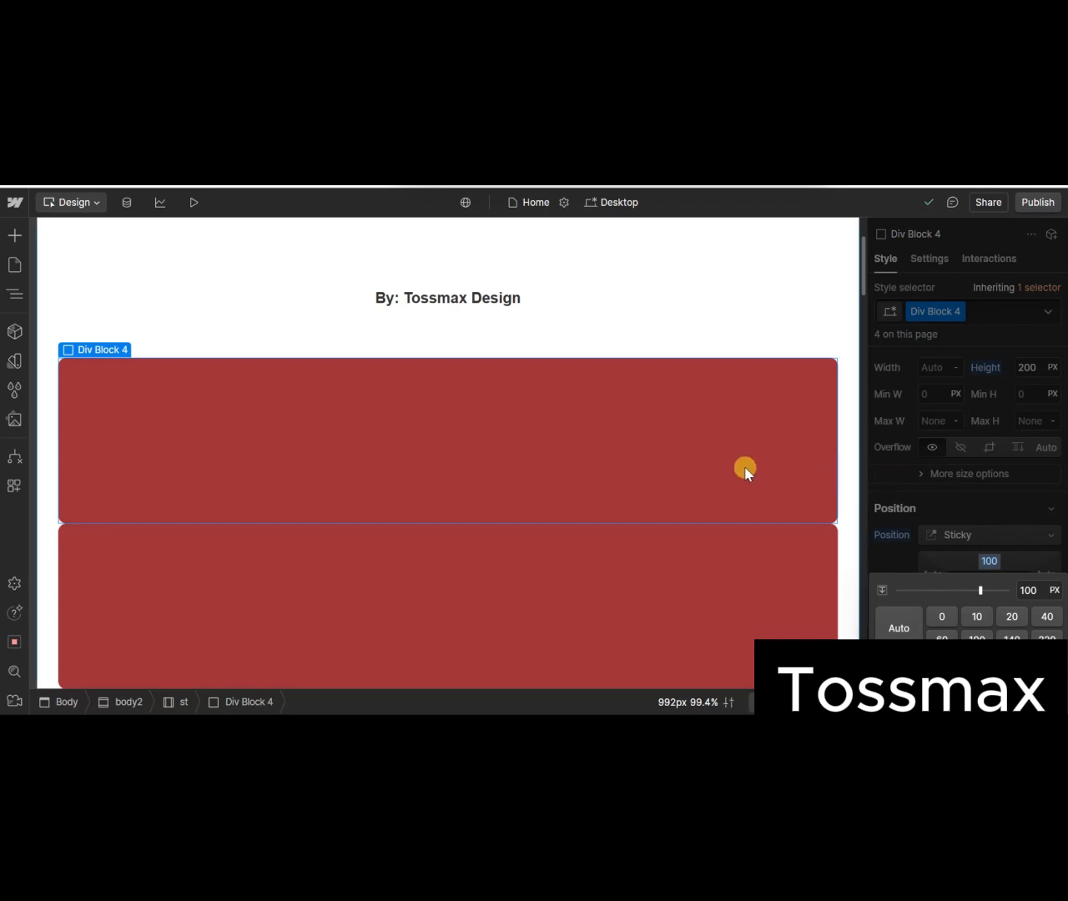
- Try top margins of 20 px and 40 px on the red Div Block 4 blocks, settling on 20 px
click(922, 486)
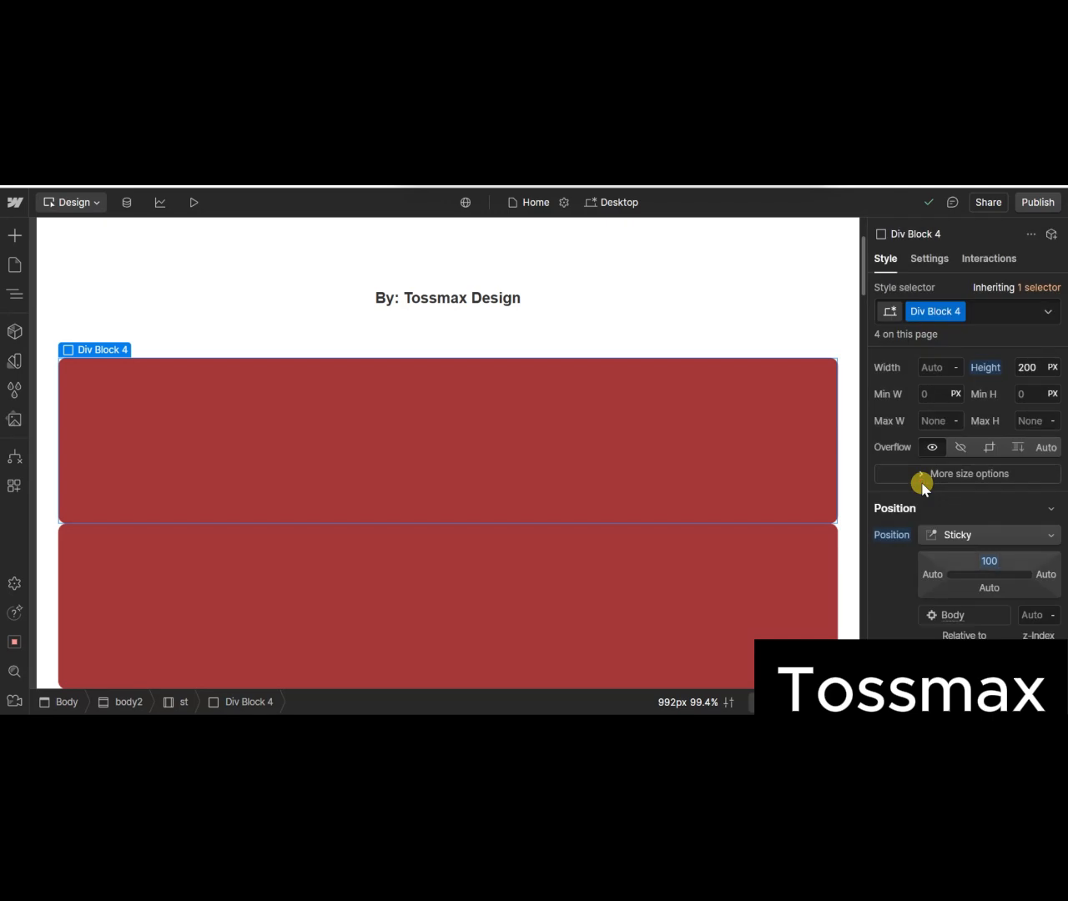
scroll(921, 487, up, 4)
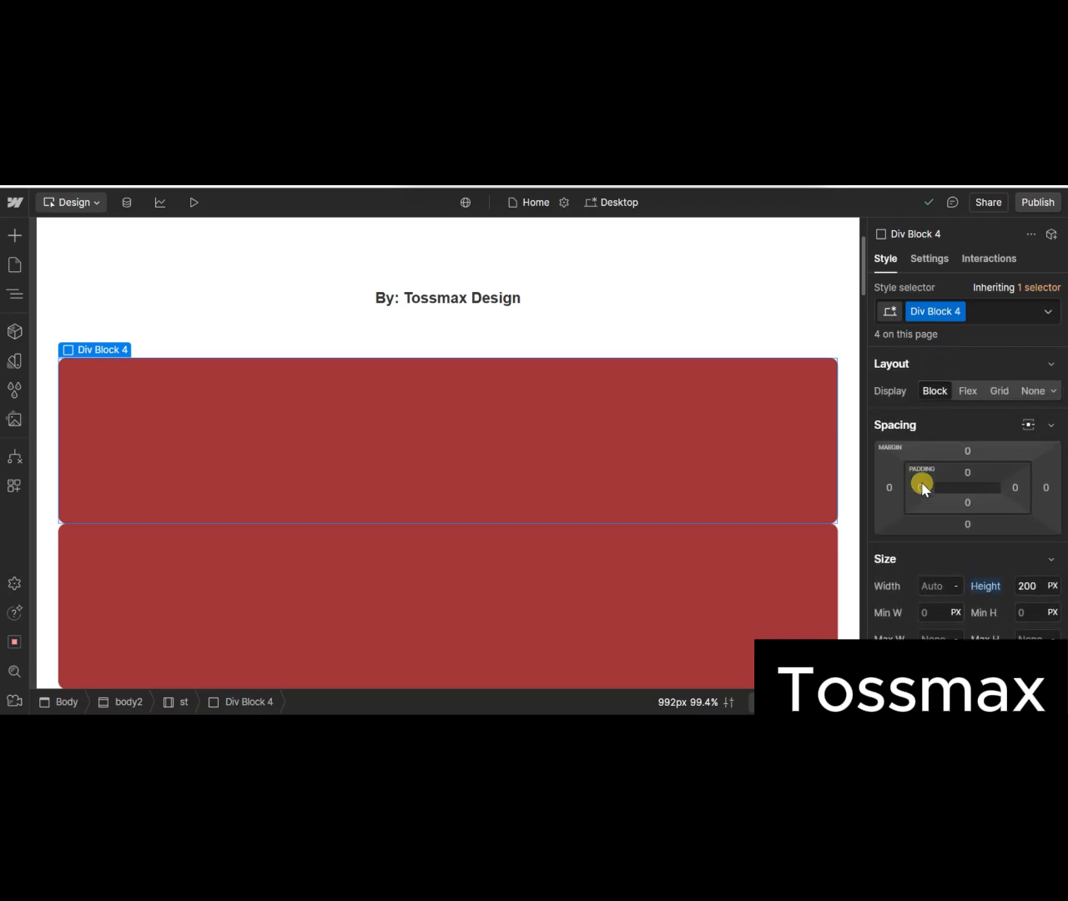
click(965, 450)
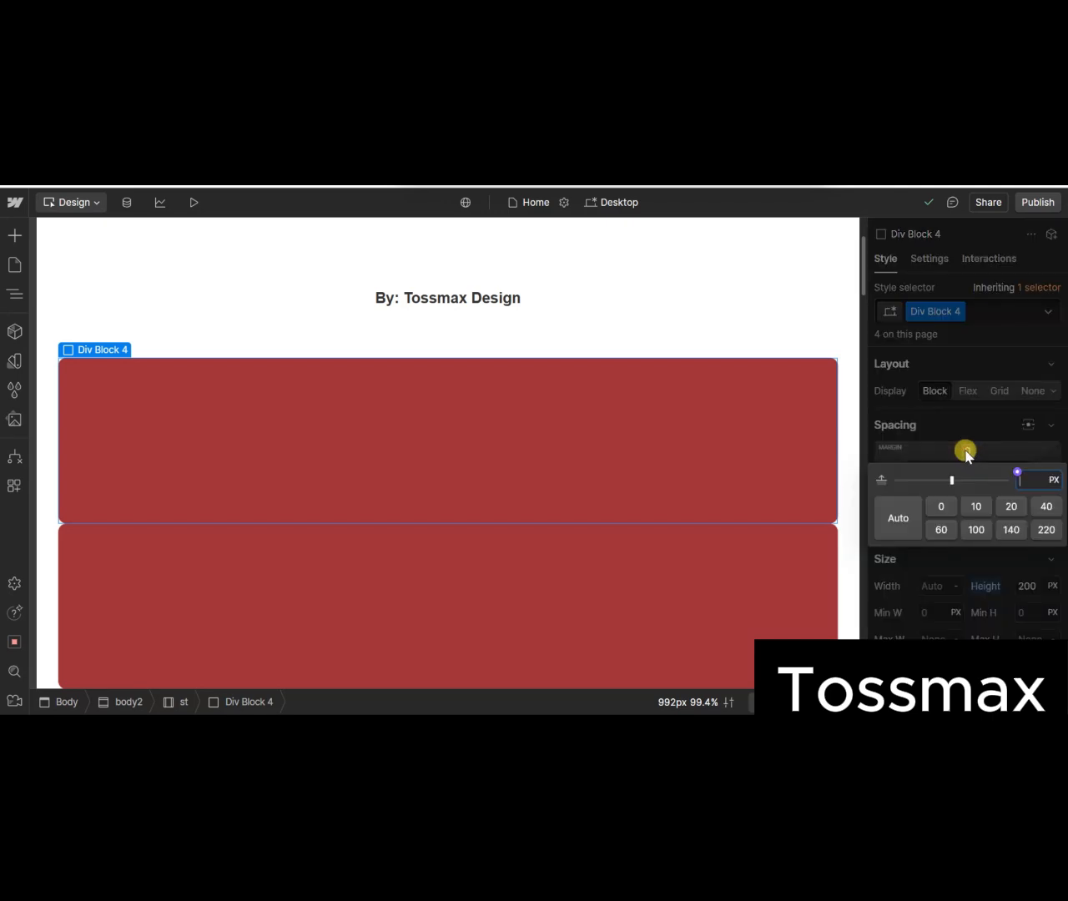
click(1011, 507)
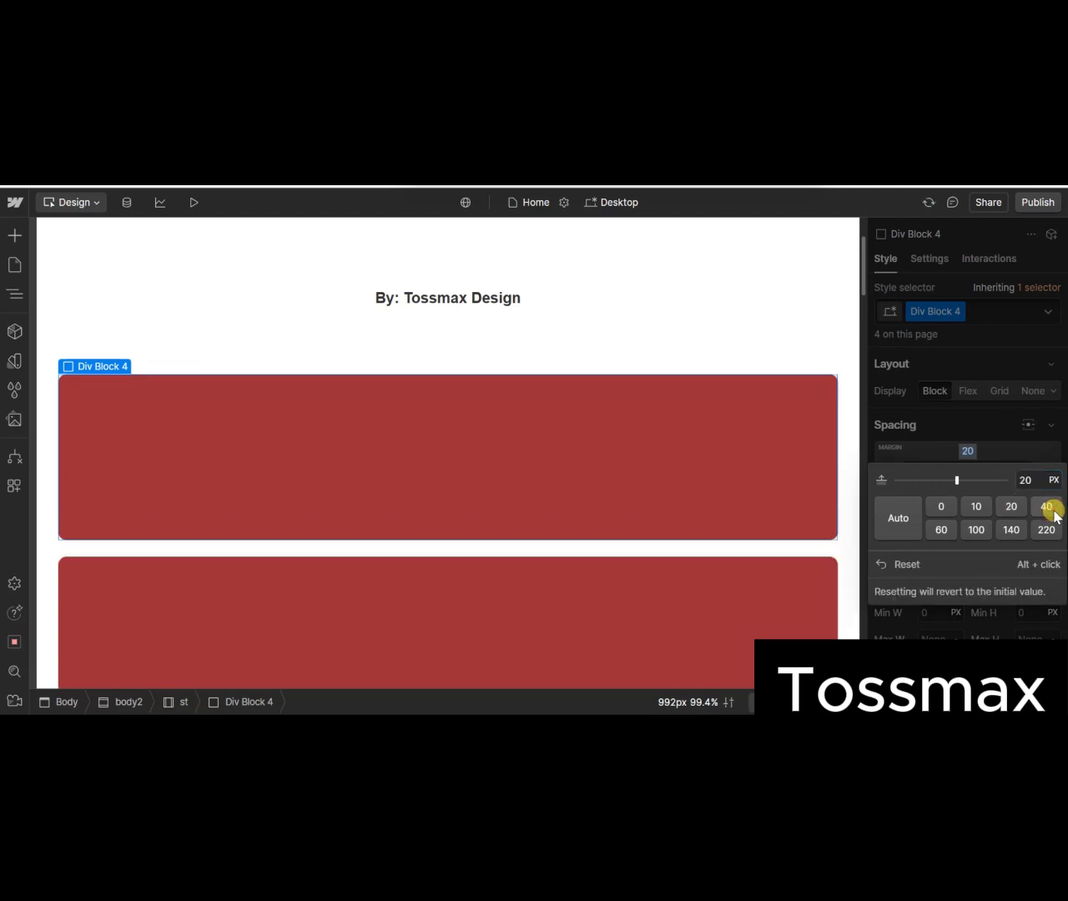
click(1050, 509)
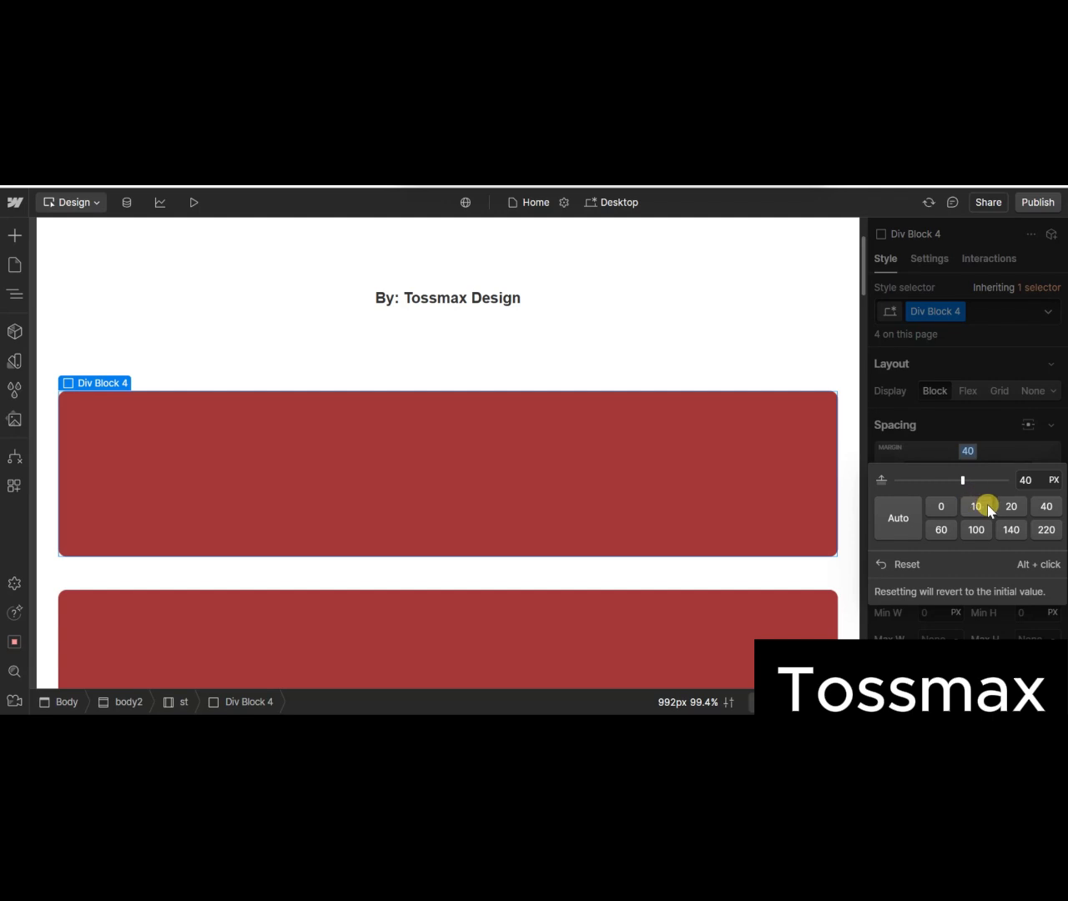
click(1009, 508)
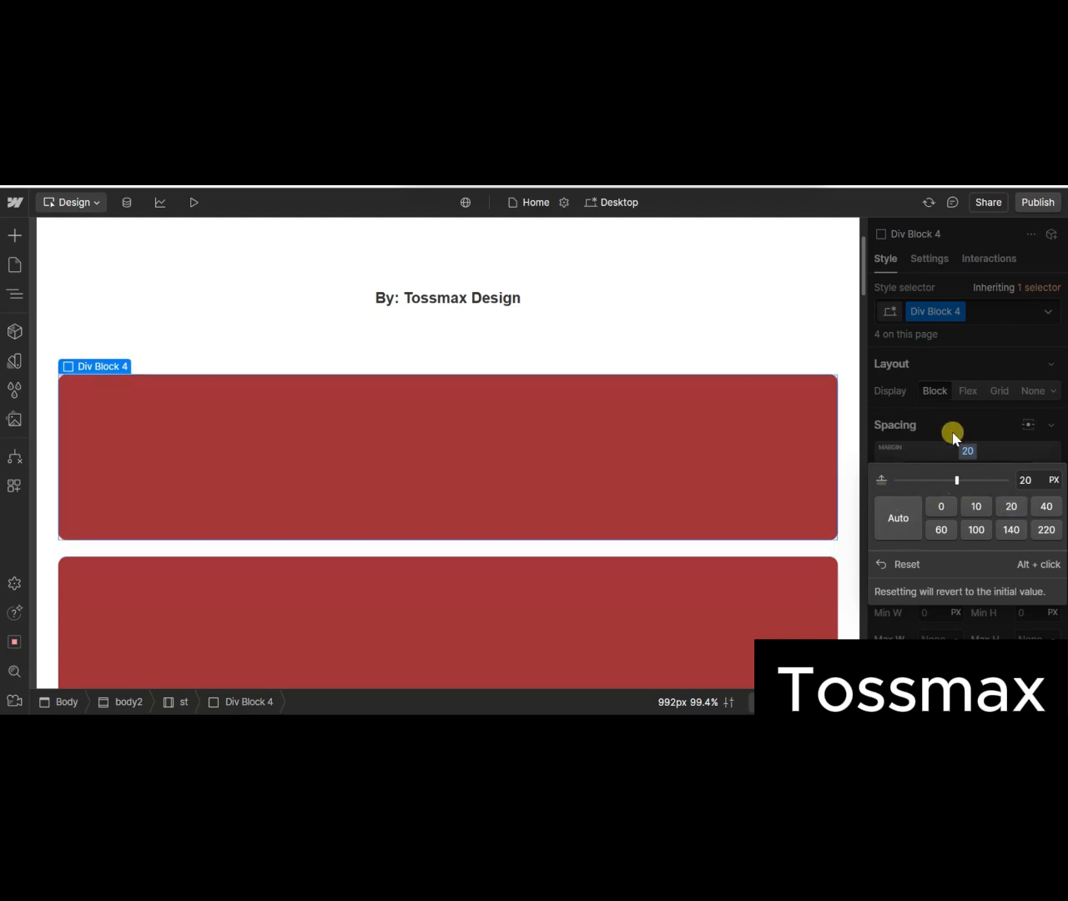
- Add a combo class named 6 to the second red block
click(645, 608)
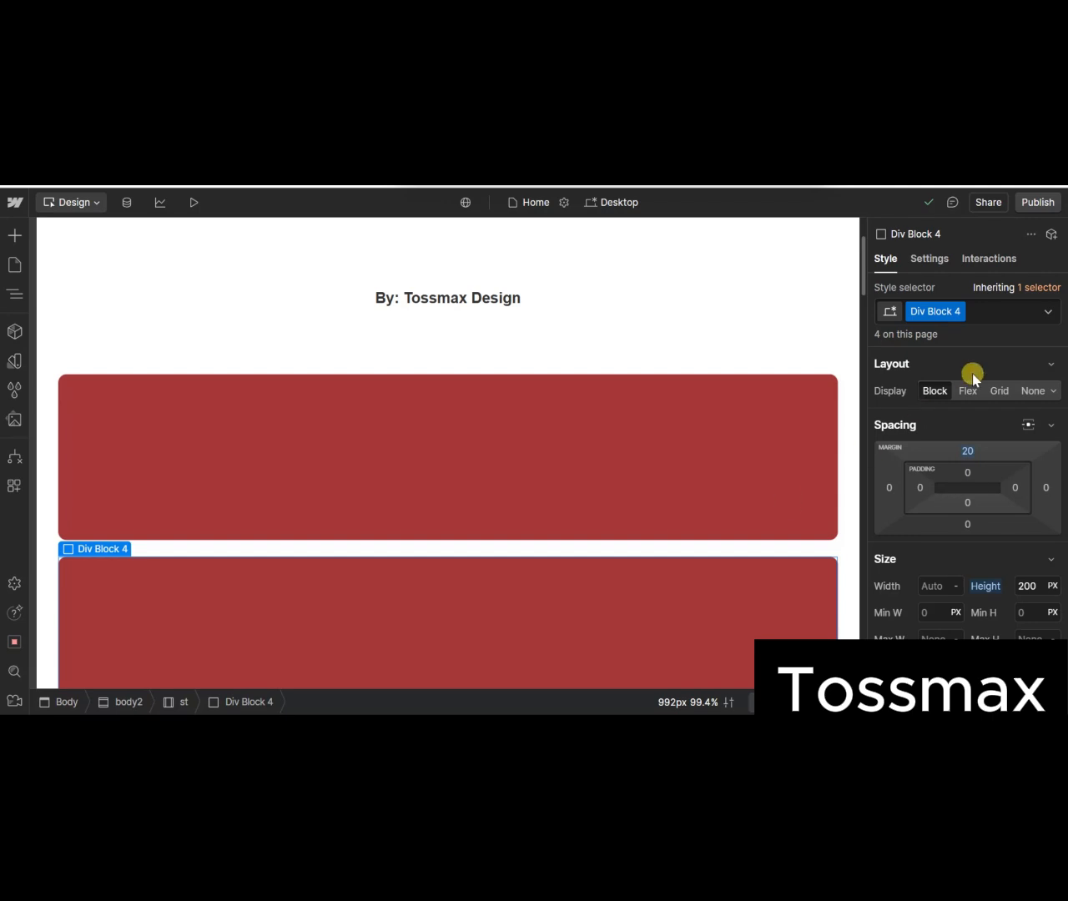
click(980, 312)
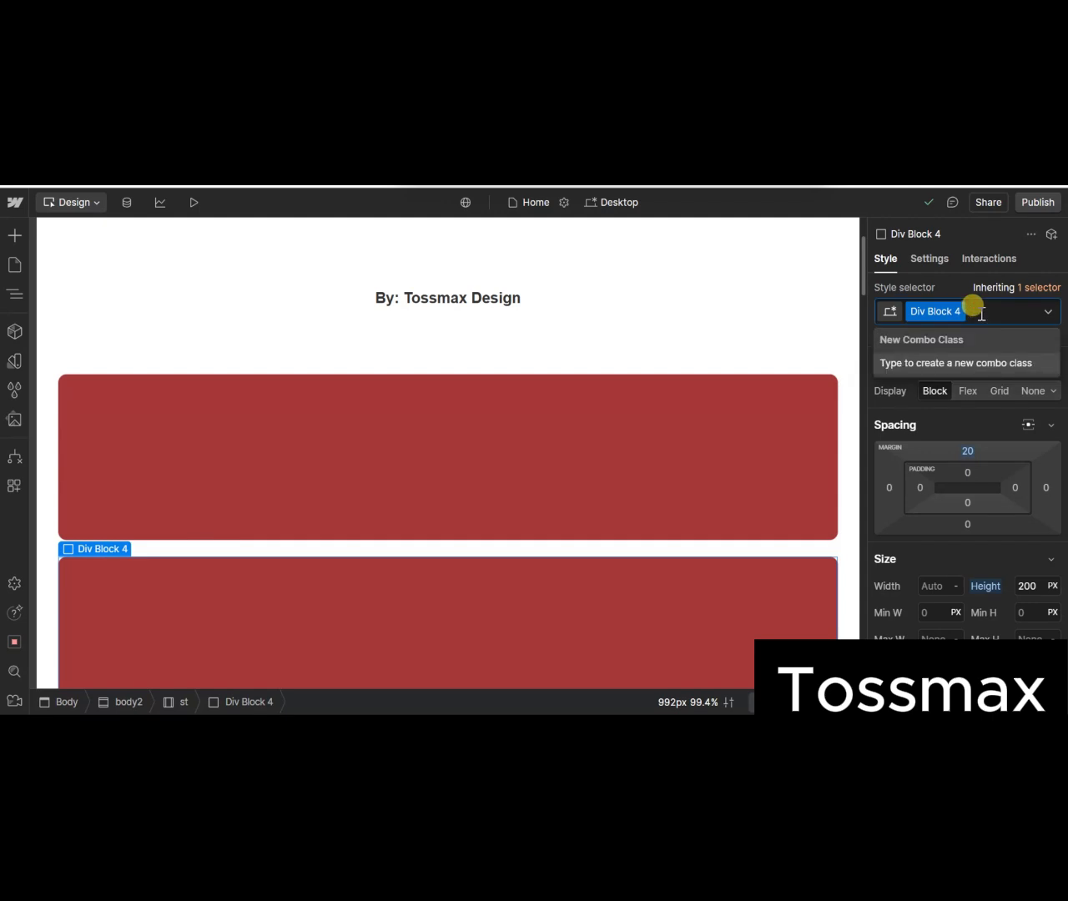
text(6)
key(Return)
- Set the sticky position's top offset to 120 px on the second red block's combo class 6
scroll(961, 468, down, 5)
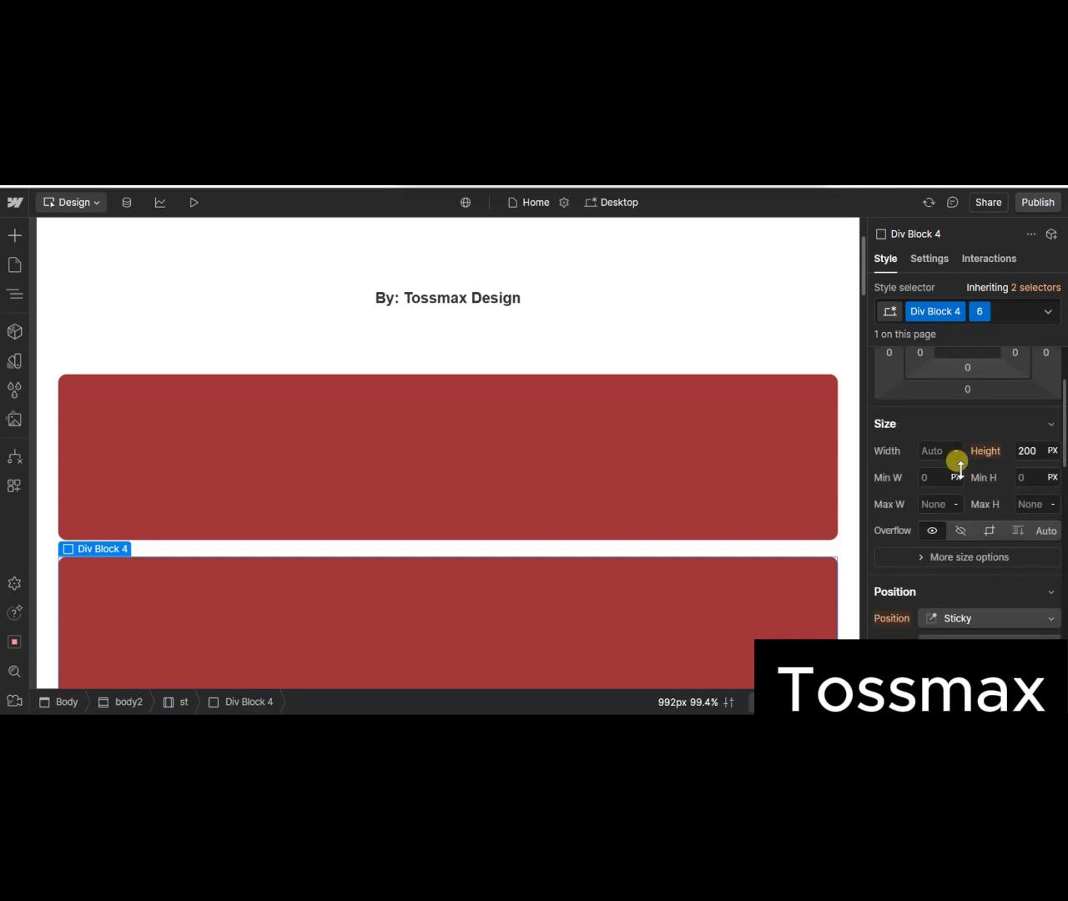
scroll(961, 469, down, 6)
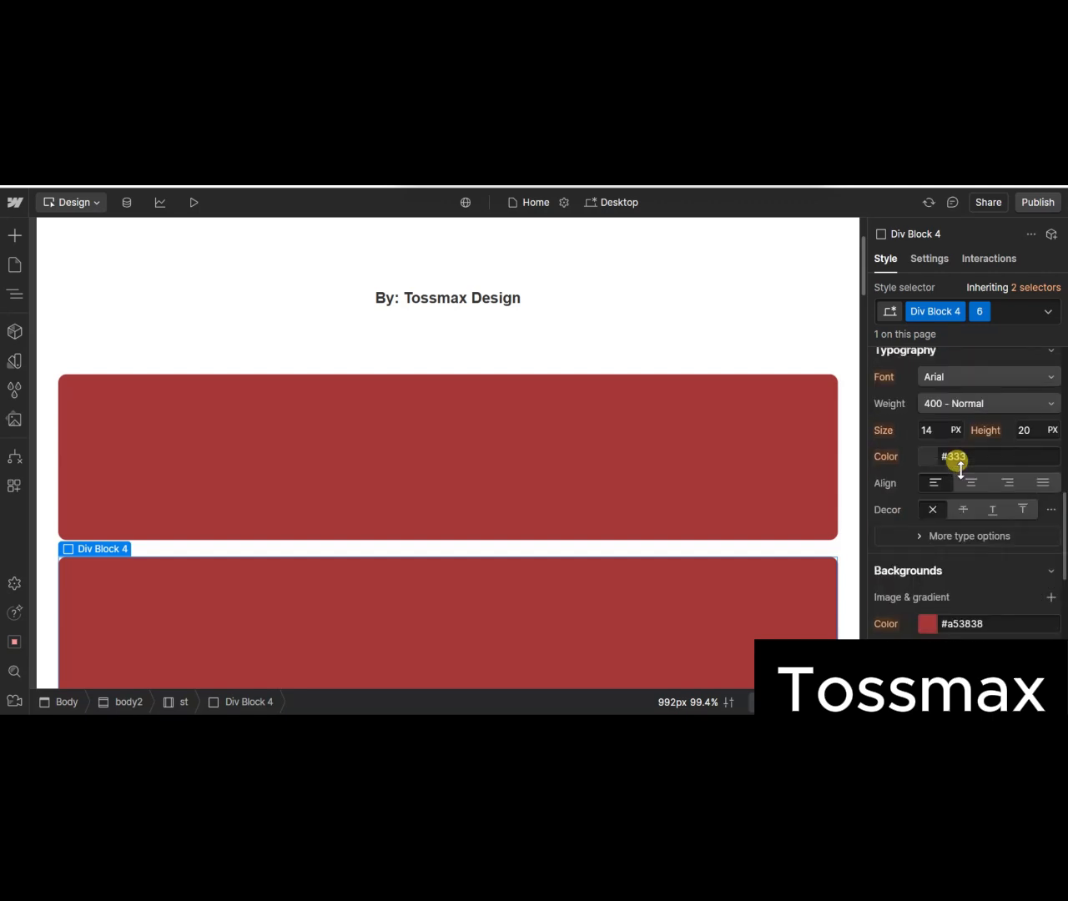
scroll(961, 469, down, 3)
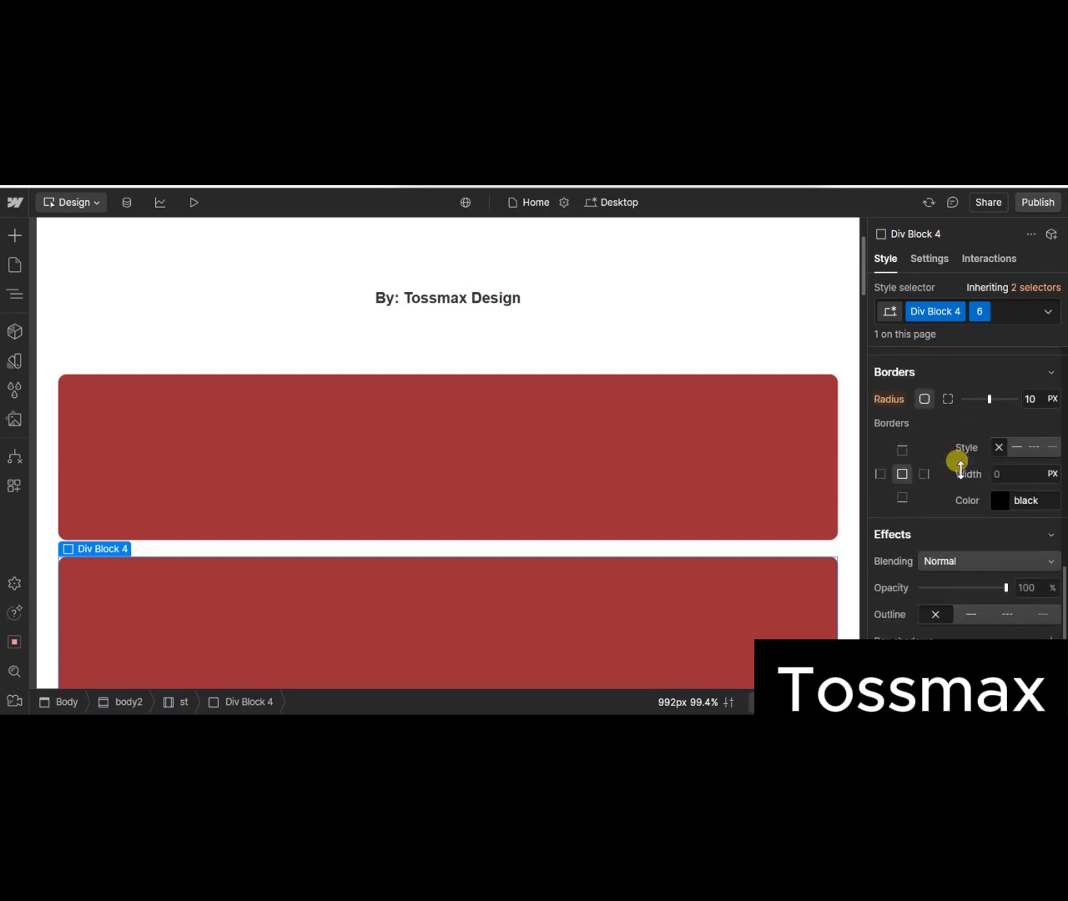
scroll(961, 469, up, 4)
scroll(961, 469, up, 5)
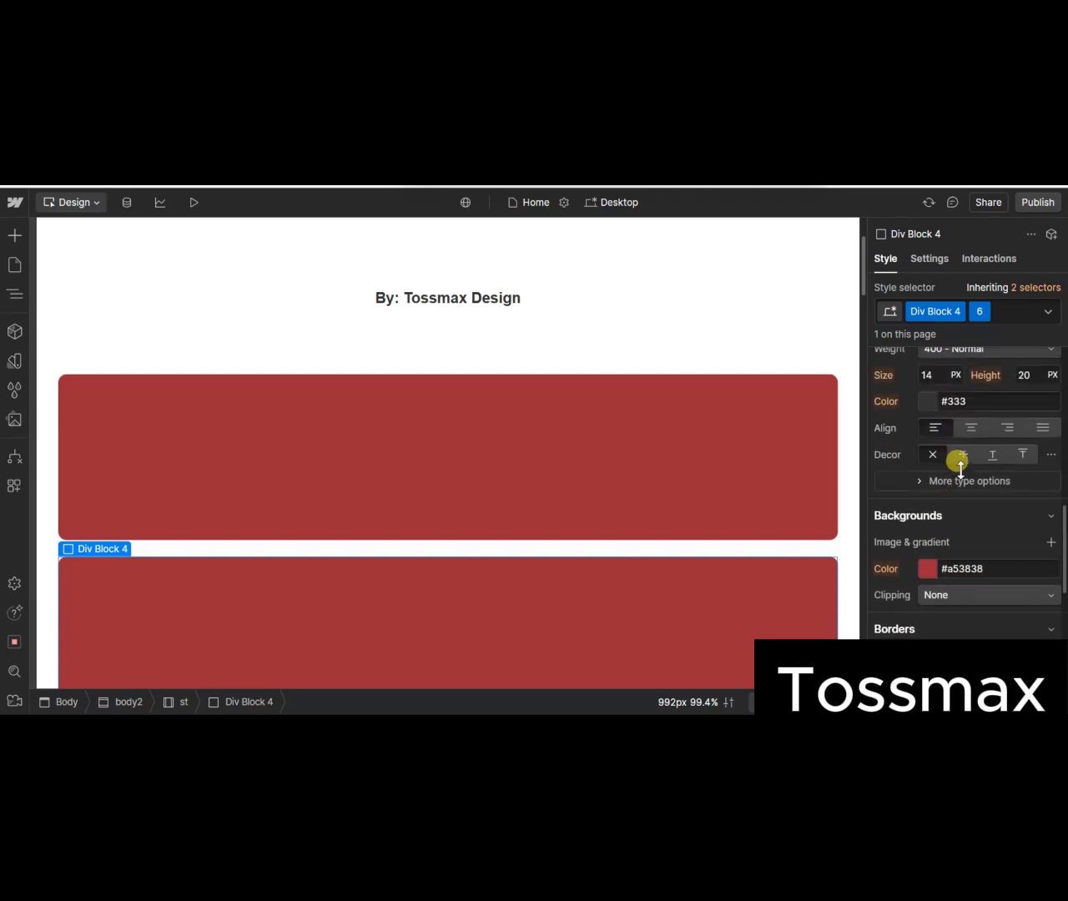
scroll(960, 468, up, 2)
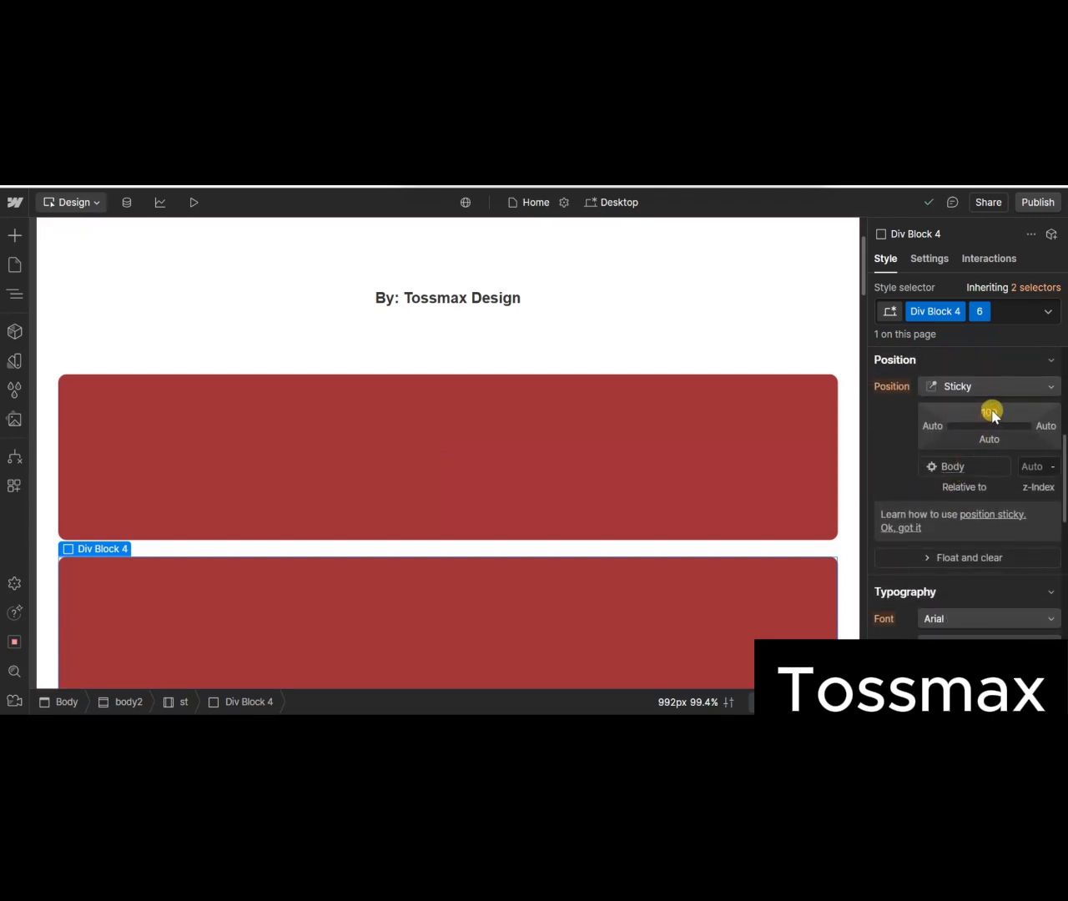
click(990, 412)
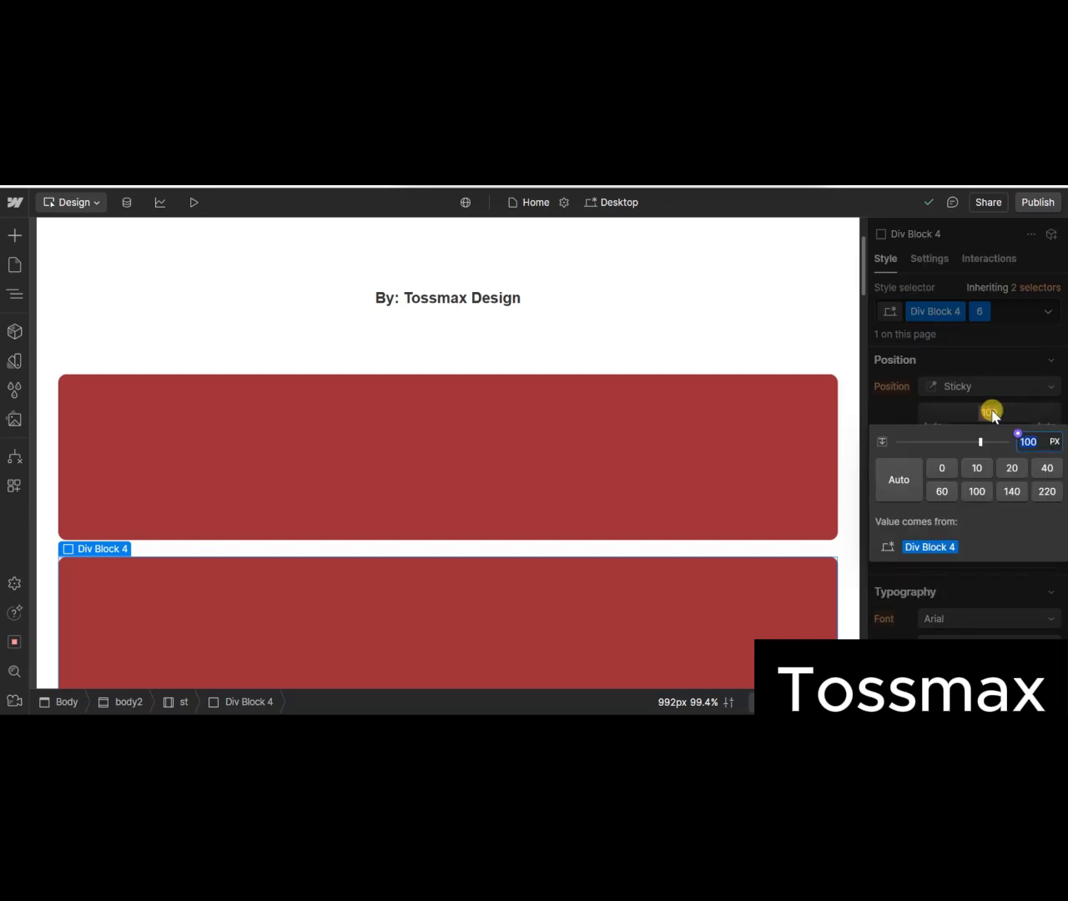
text(120)
key(Return)
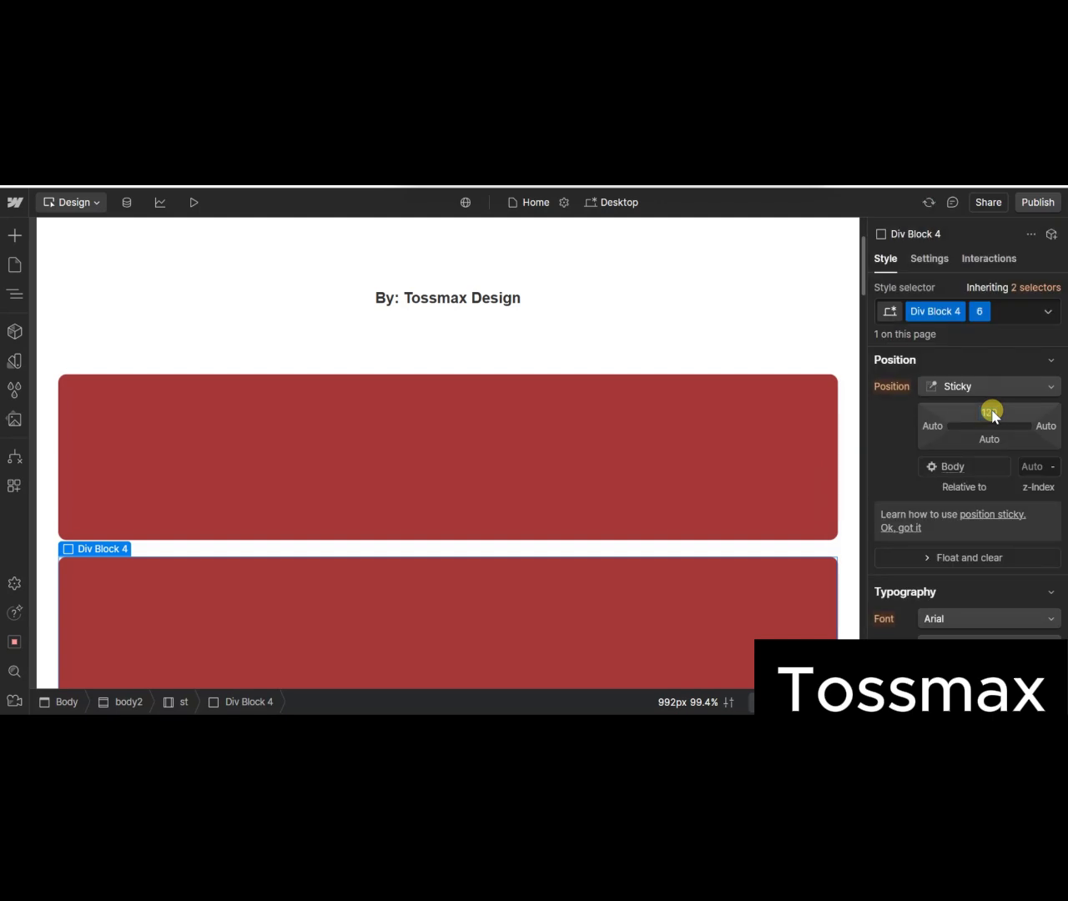
- Add a combo class named 7 to the third red block and set its sticky top offset to 140 px
scroll(697, 459, down, 5)
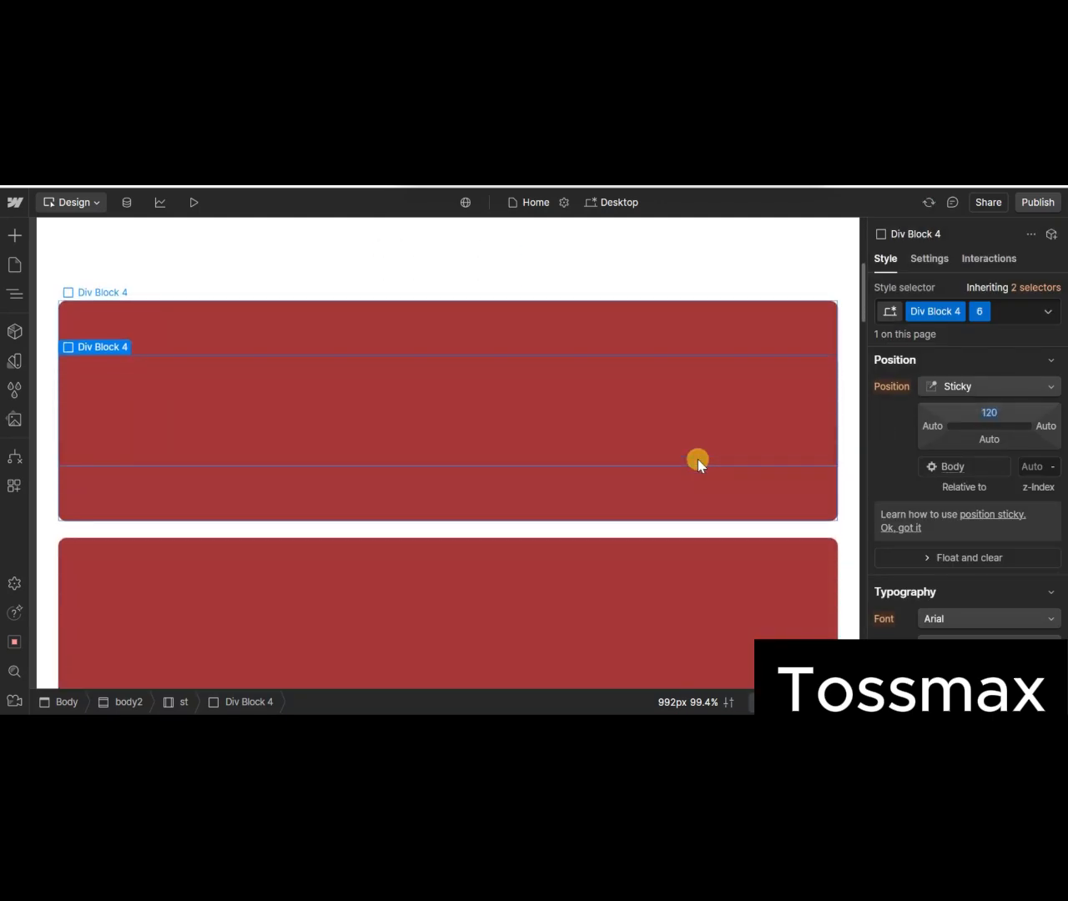
scroll(698, 459, down, 1)
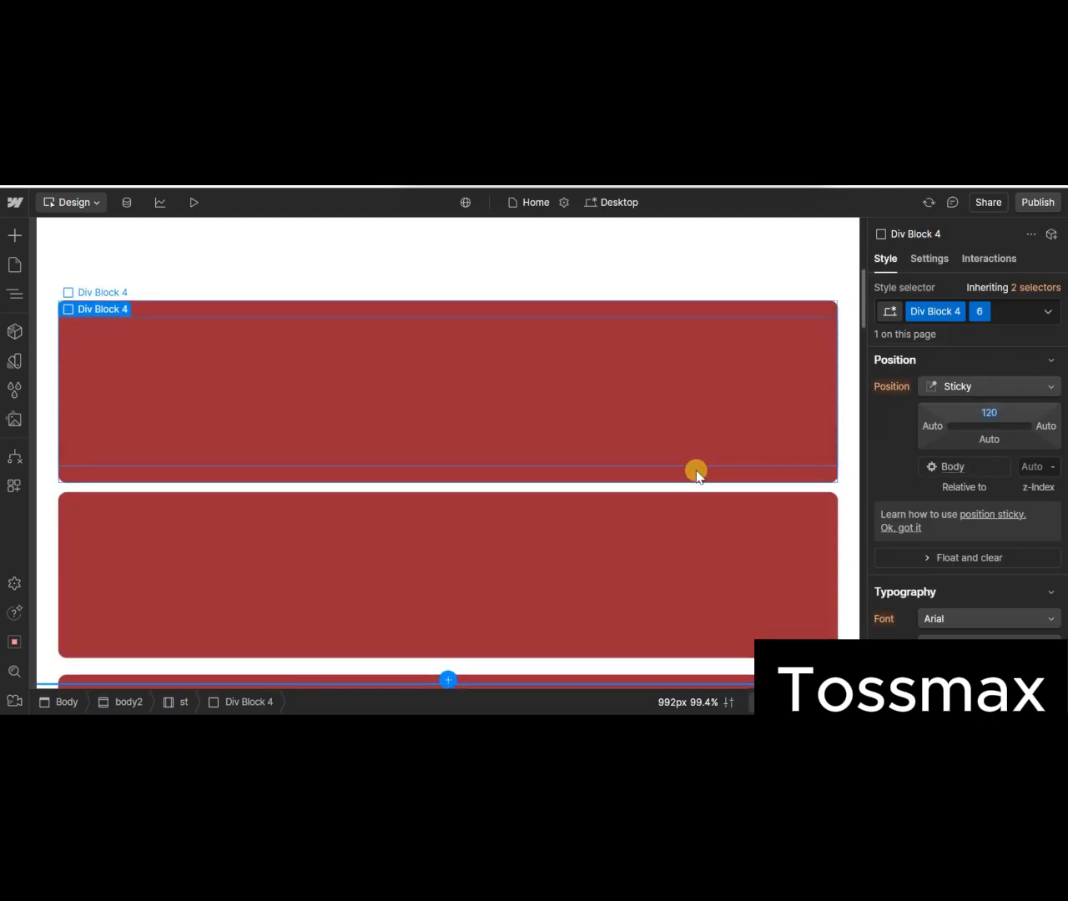
click(693, 520)
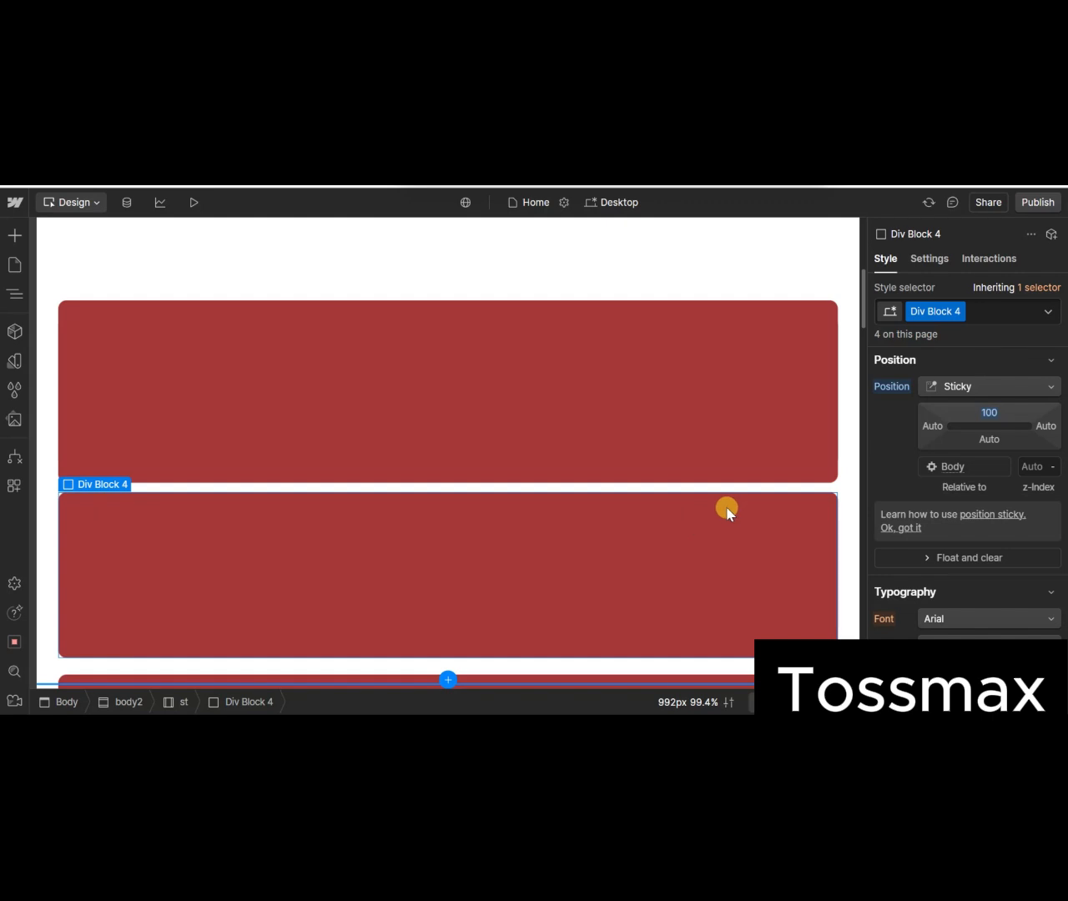
click(987, 313)
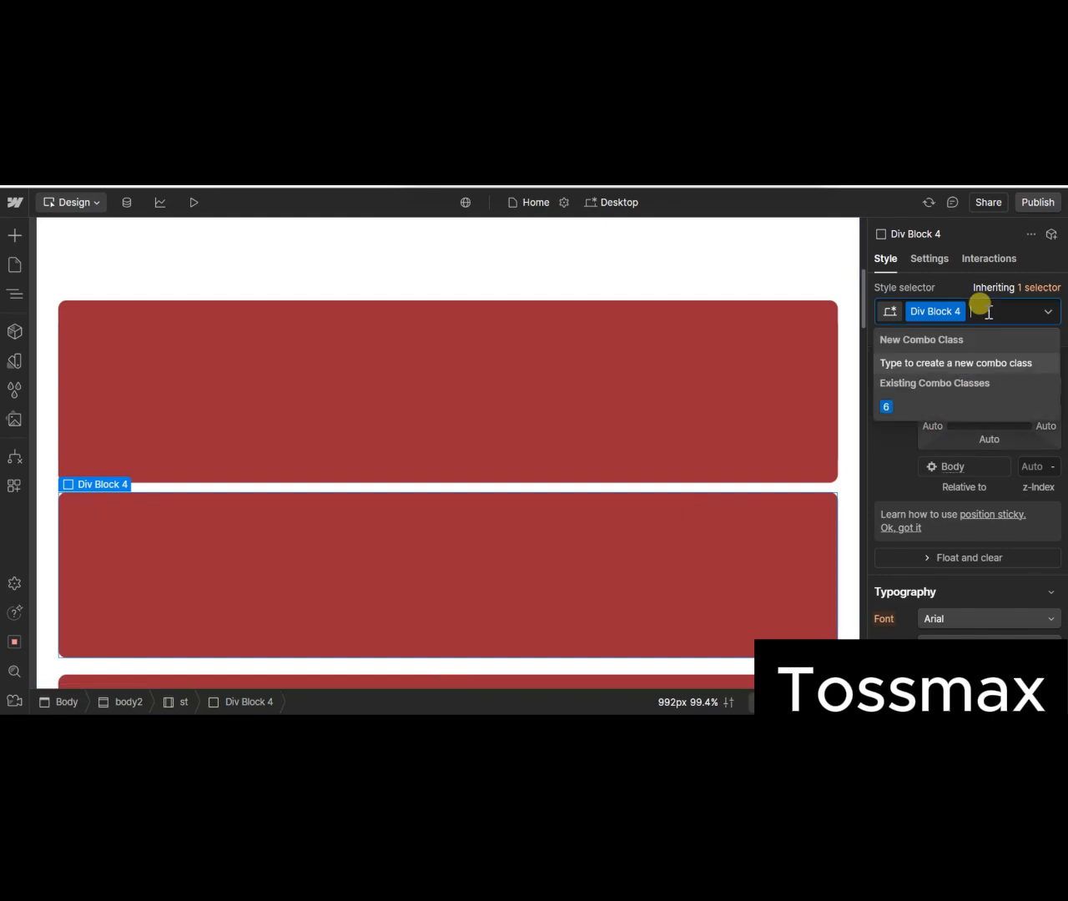
text(7)
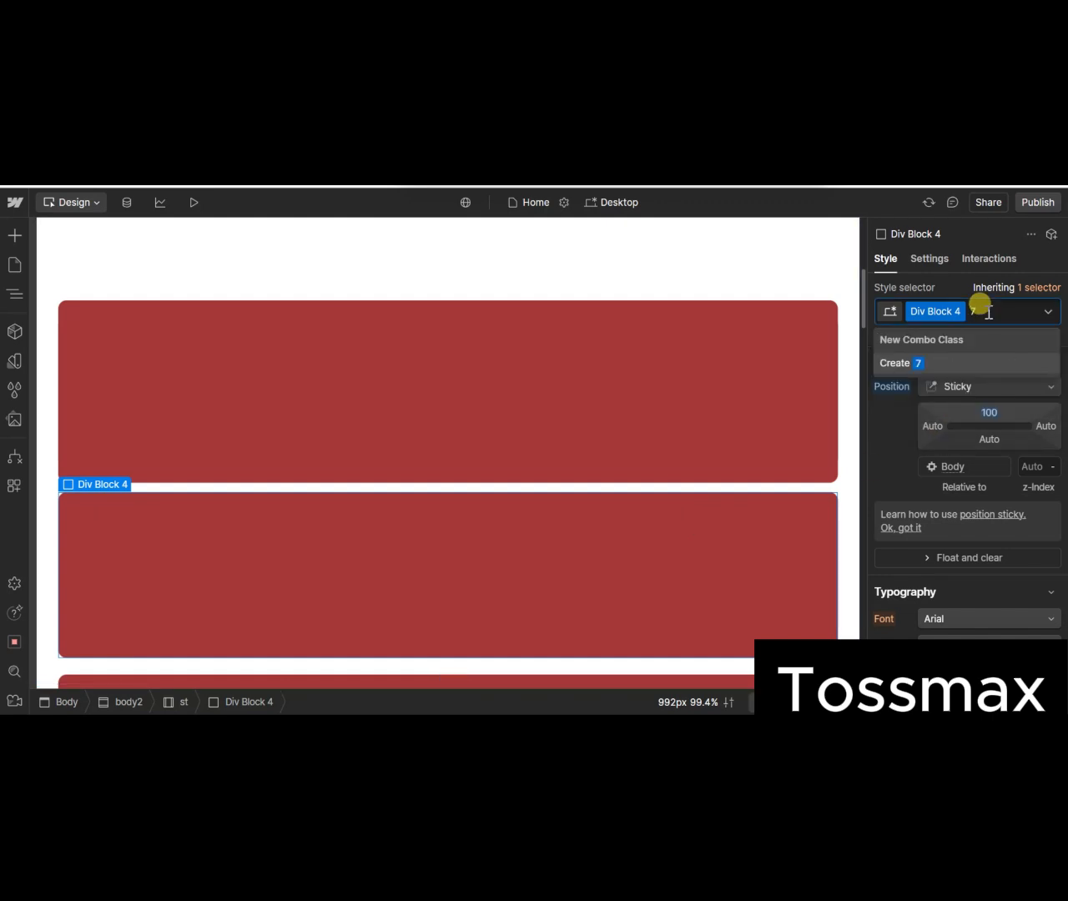
key(Return)
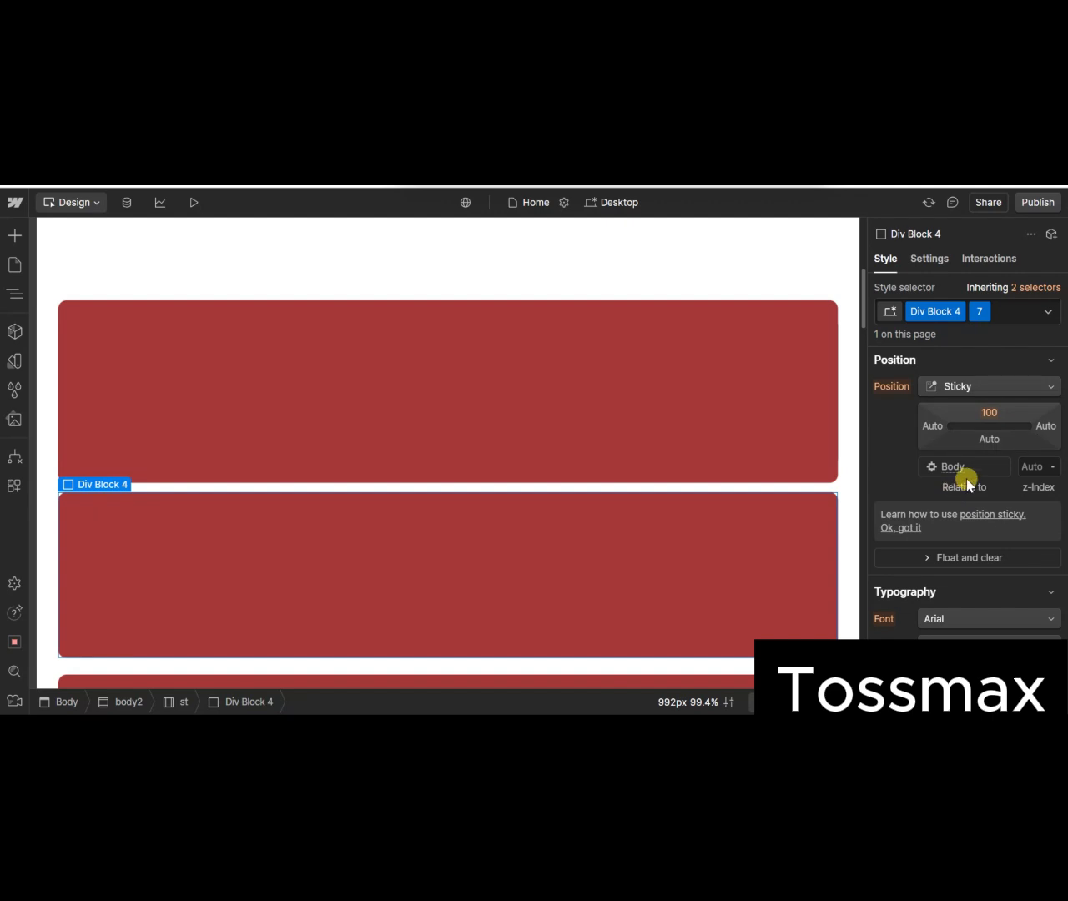
click(989, 414)
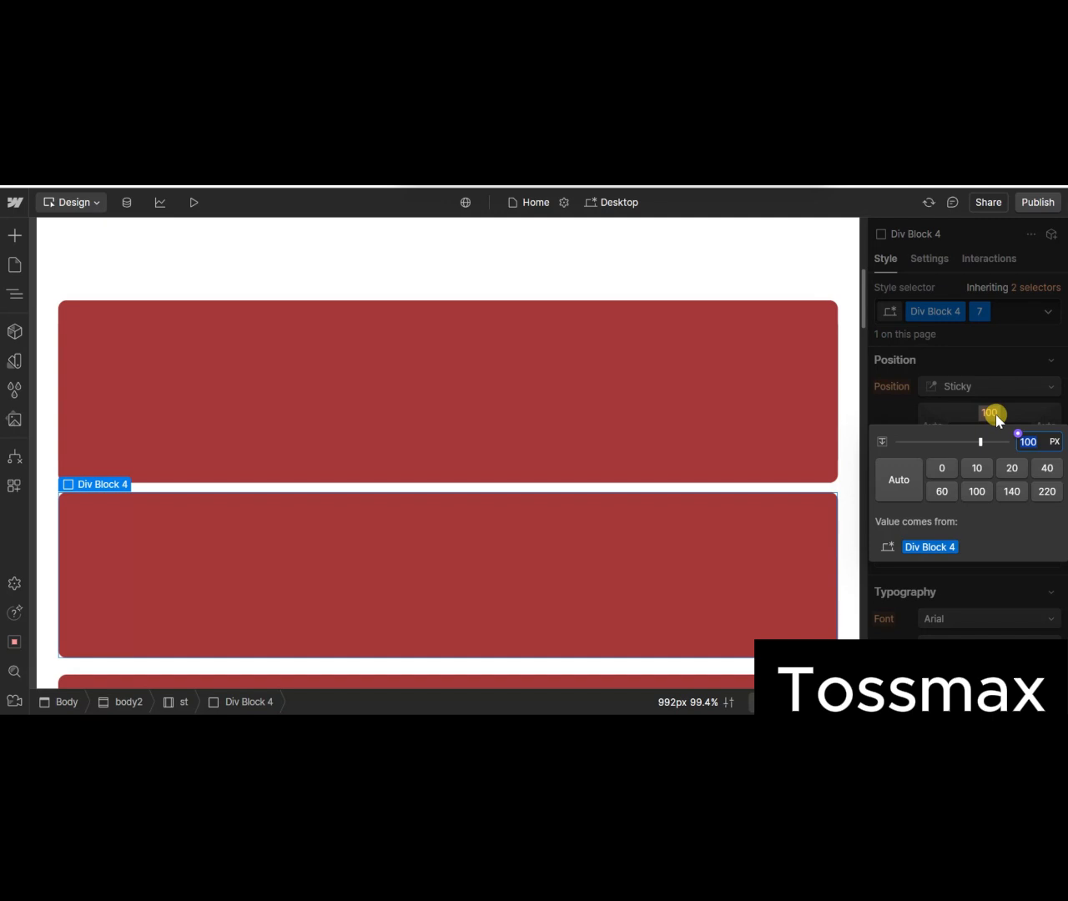
text(140)
key(Return)
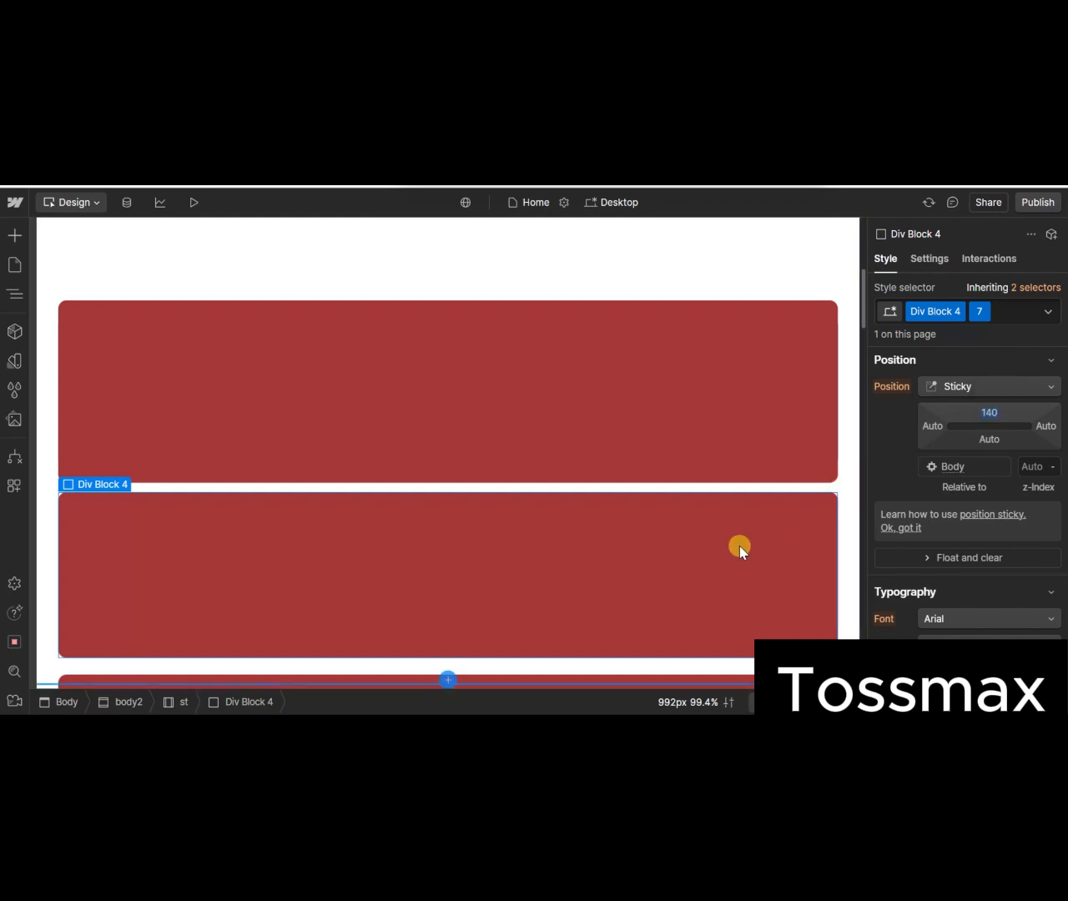
- Add a combo class named 8 to the fourth red block and set its sticky top offset to 160 px
scroll(739, 546, down, 3)
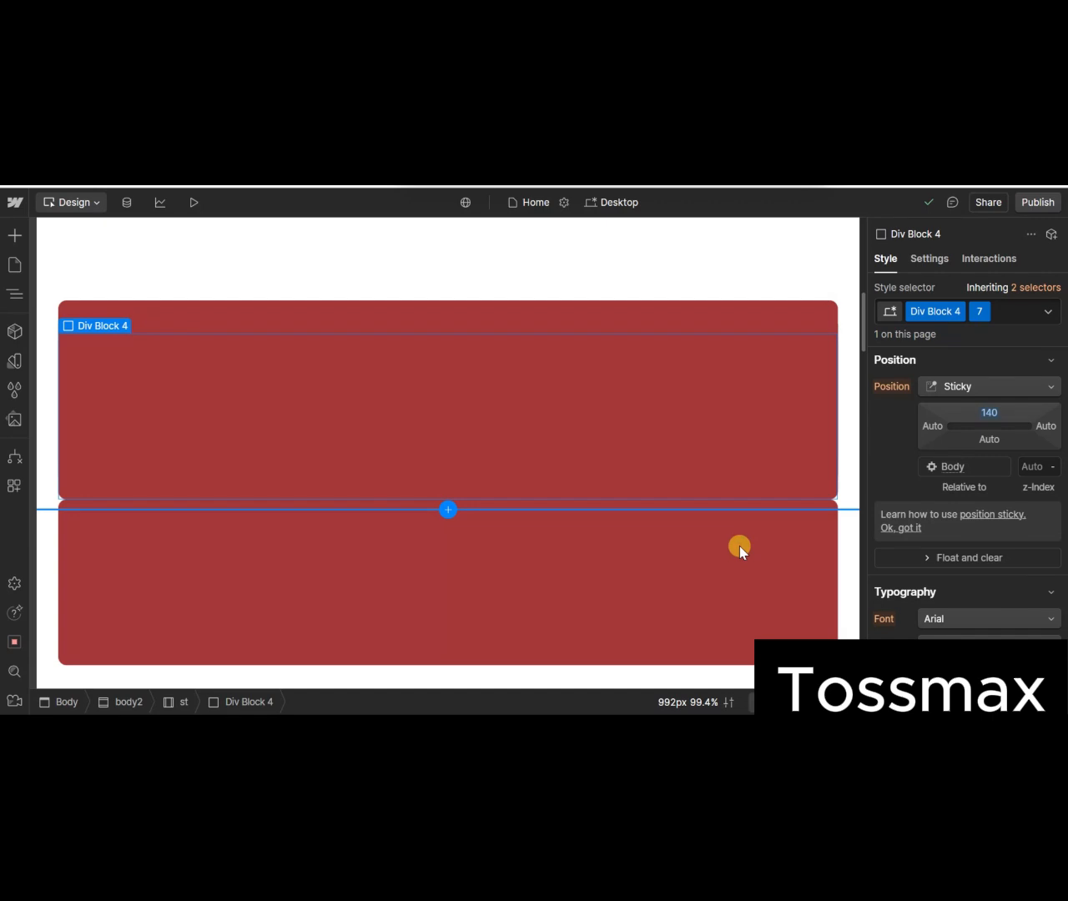
click(738, 546)
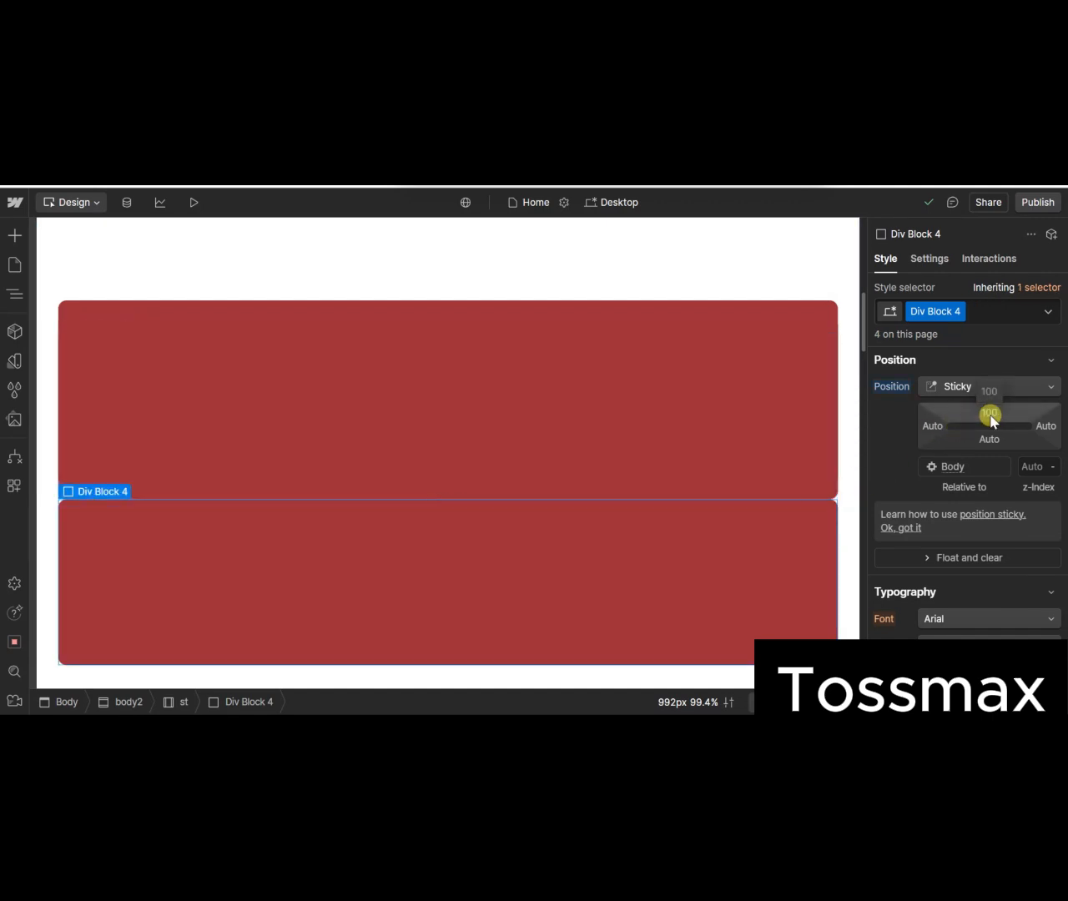
click(984, 311)
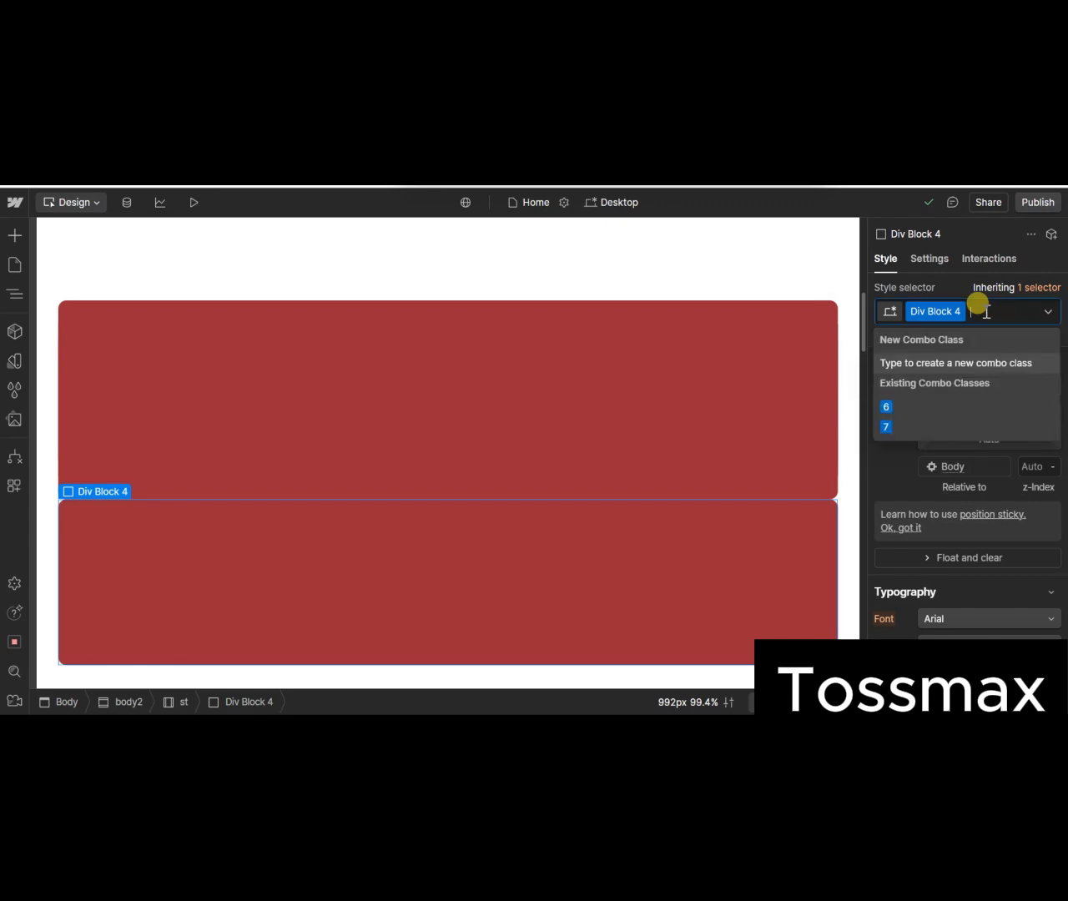
text(8)
key(Return)
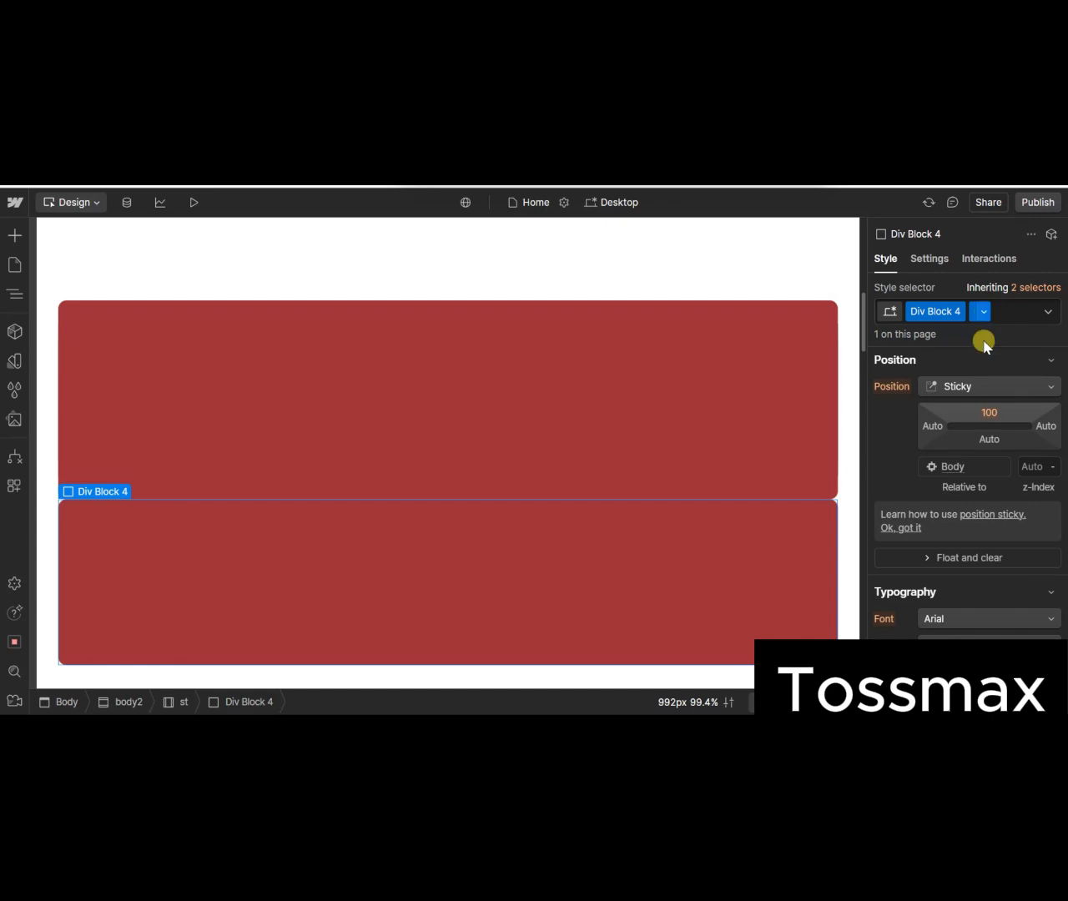
click(990, 415)
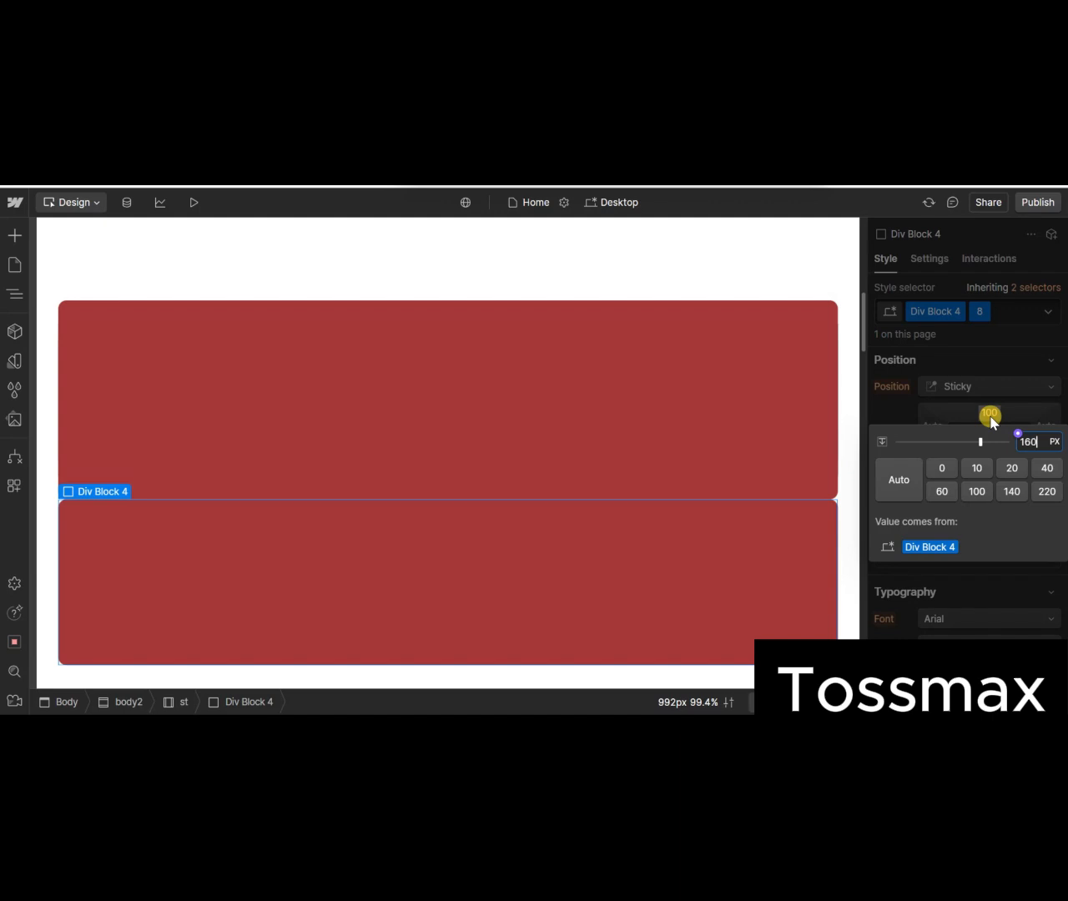
key(Return)
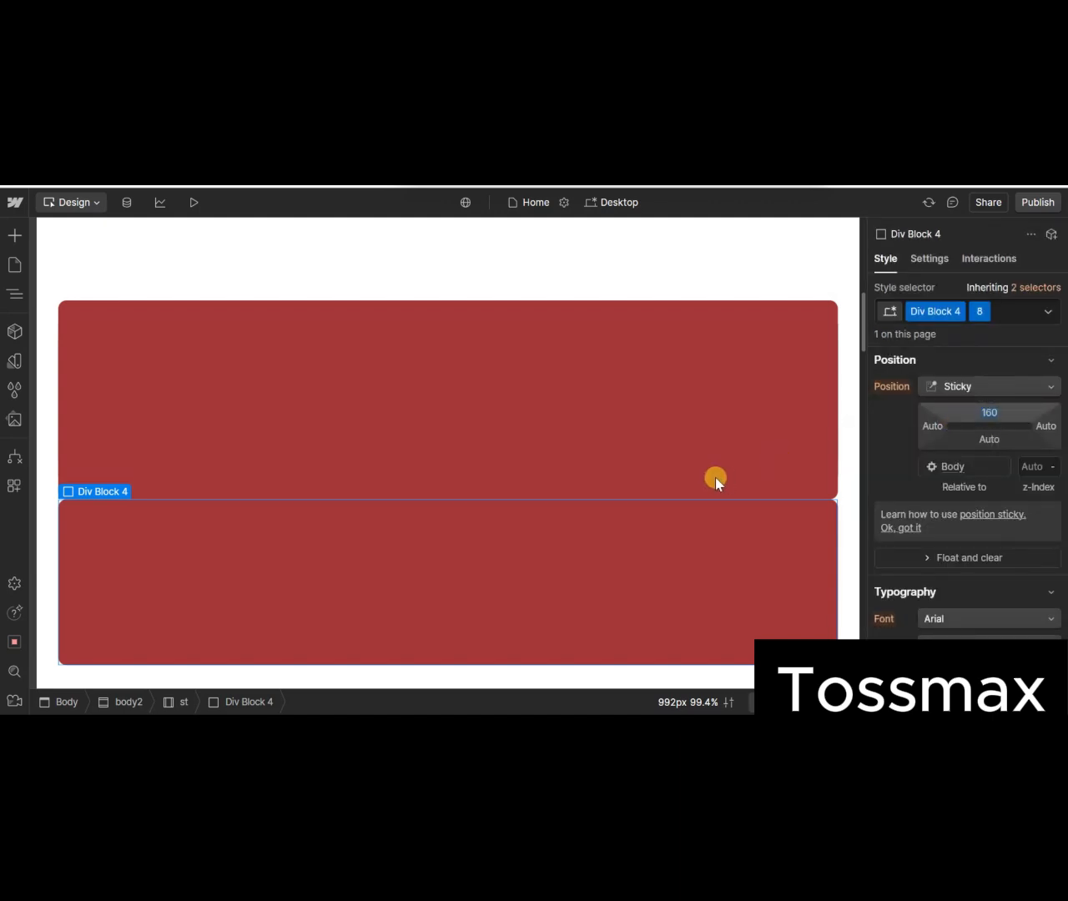
- Change the background color of the fourth block, combo class 8, to green #38a576
scroll(715, 480, down, 4)
scroll(715, 479, down, 3)
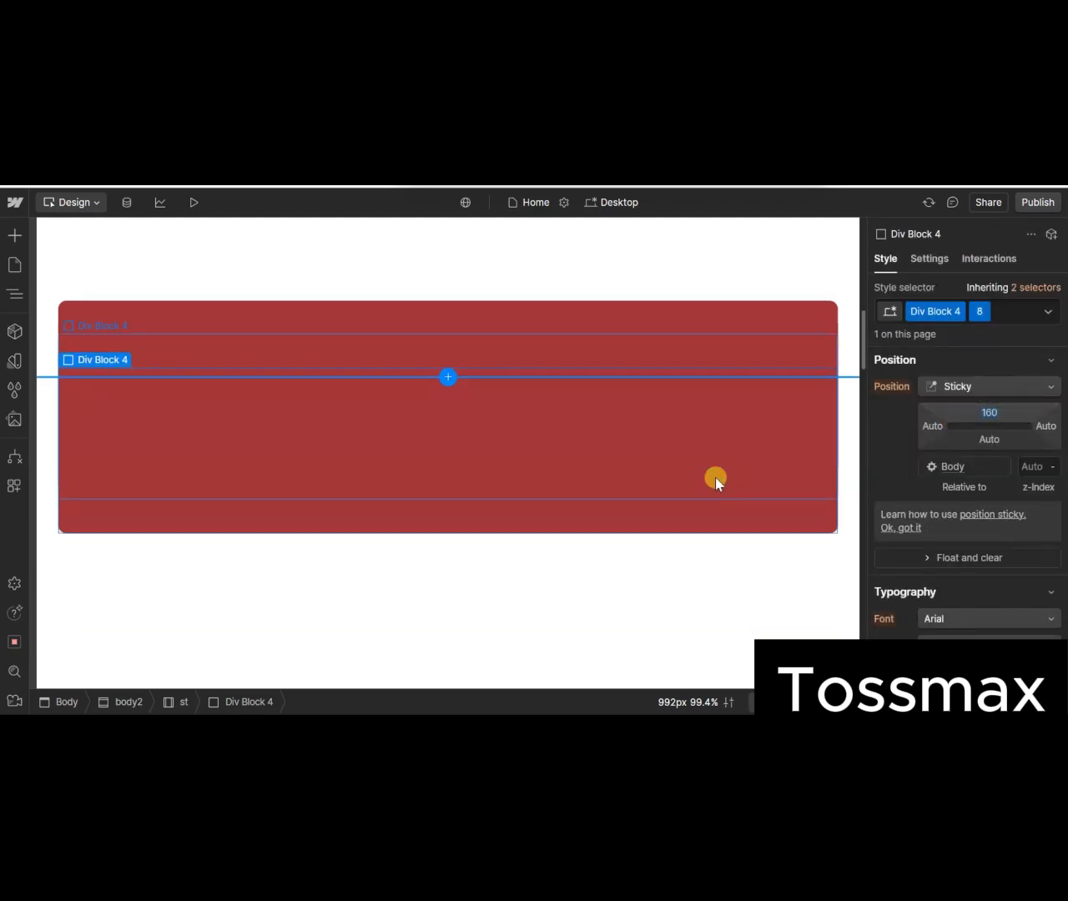
scroll(715, 480, down, 1)
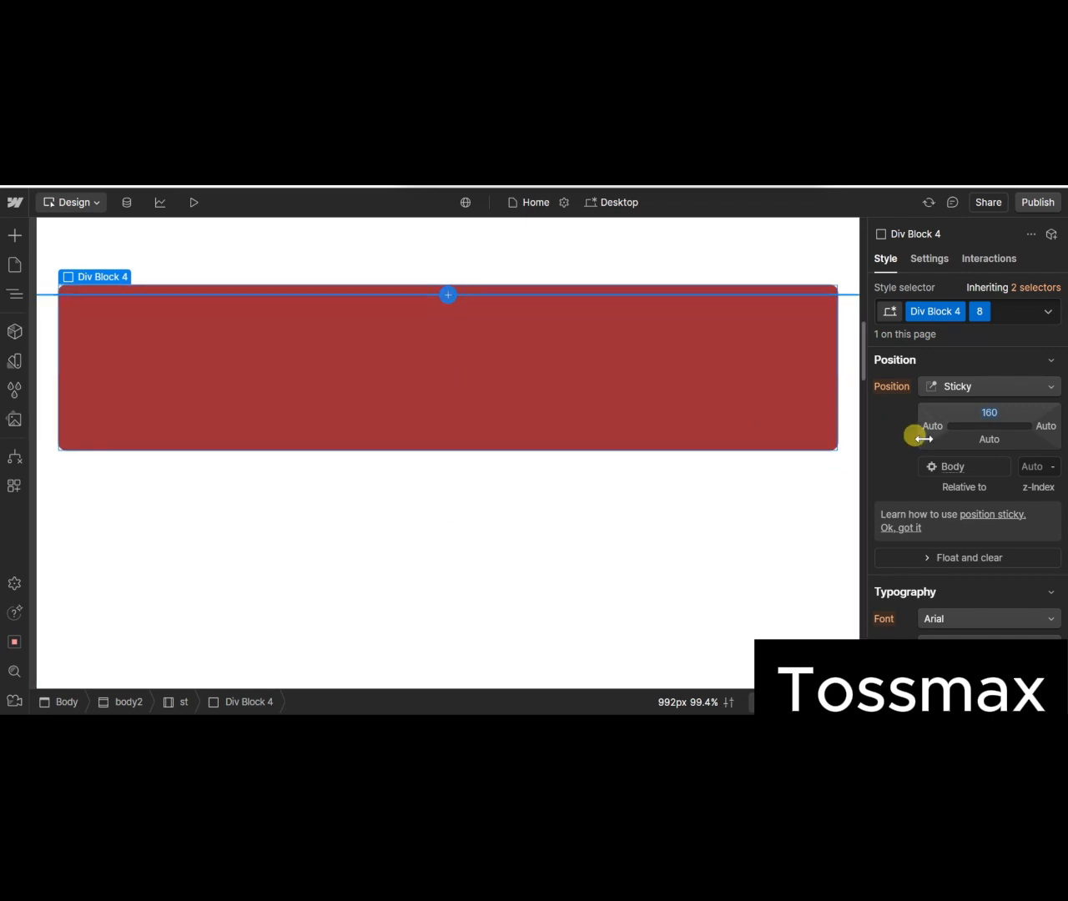
scroll(978, 497, down, 5)
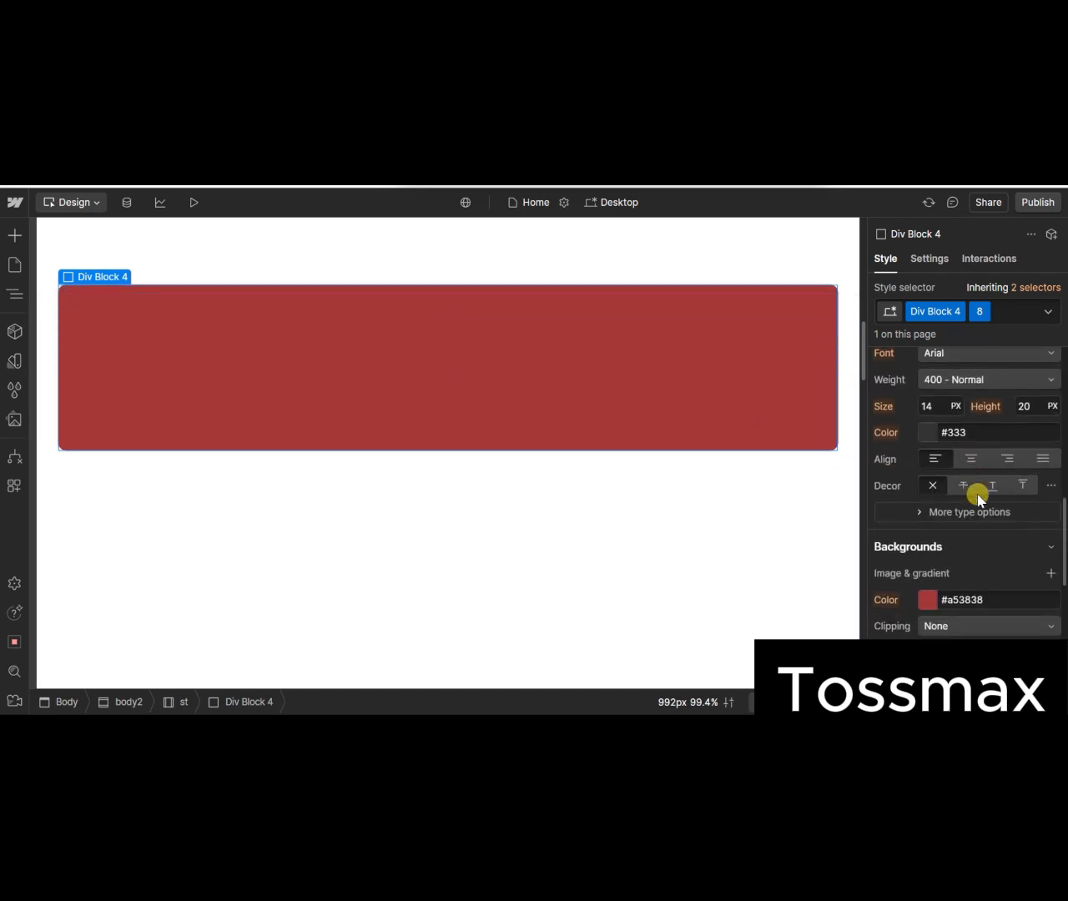
click(929, 592)
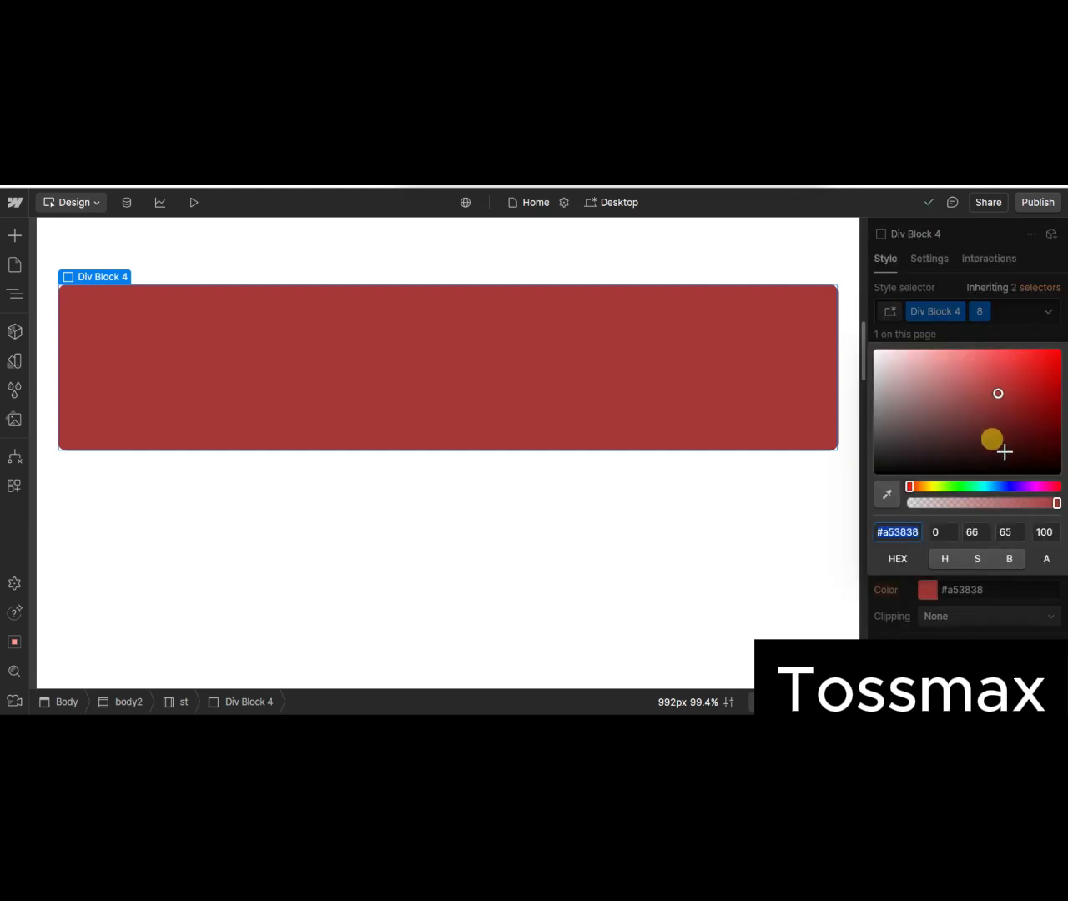
click(971, 488)
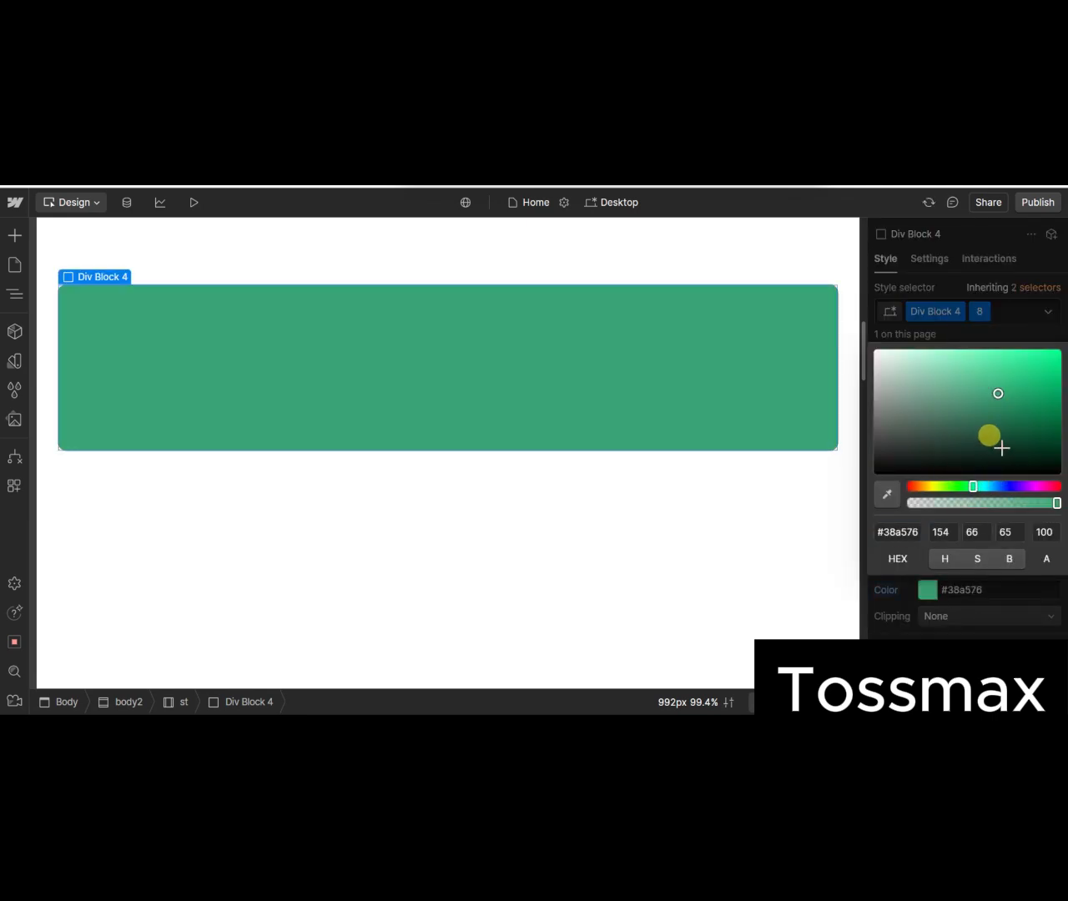
- Change the background color of the third block, combo class 7, to blue #3844a5
scroll(748, 393, up, 2)
scroll(748, 393, up, 2)
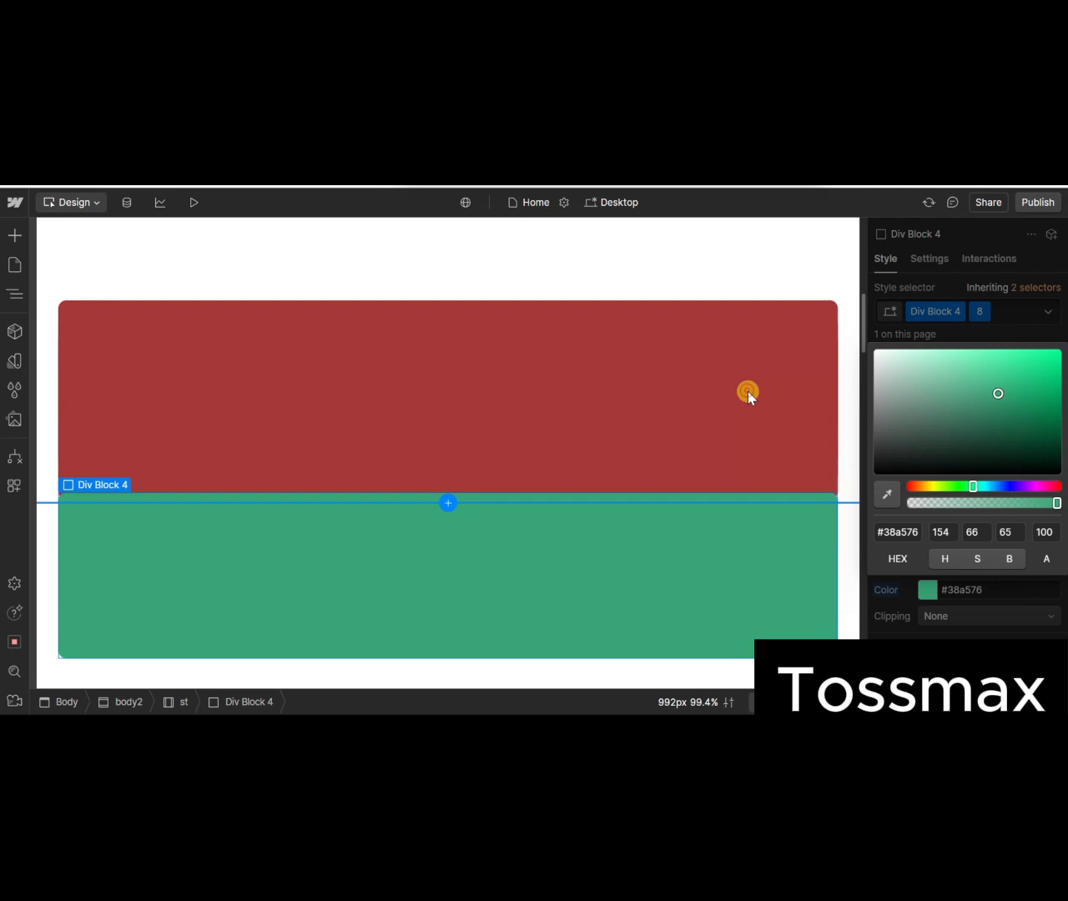
click(747, 393)
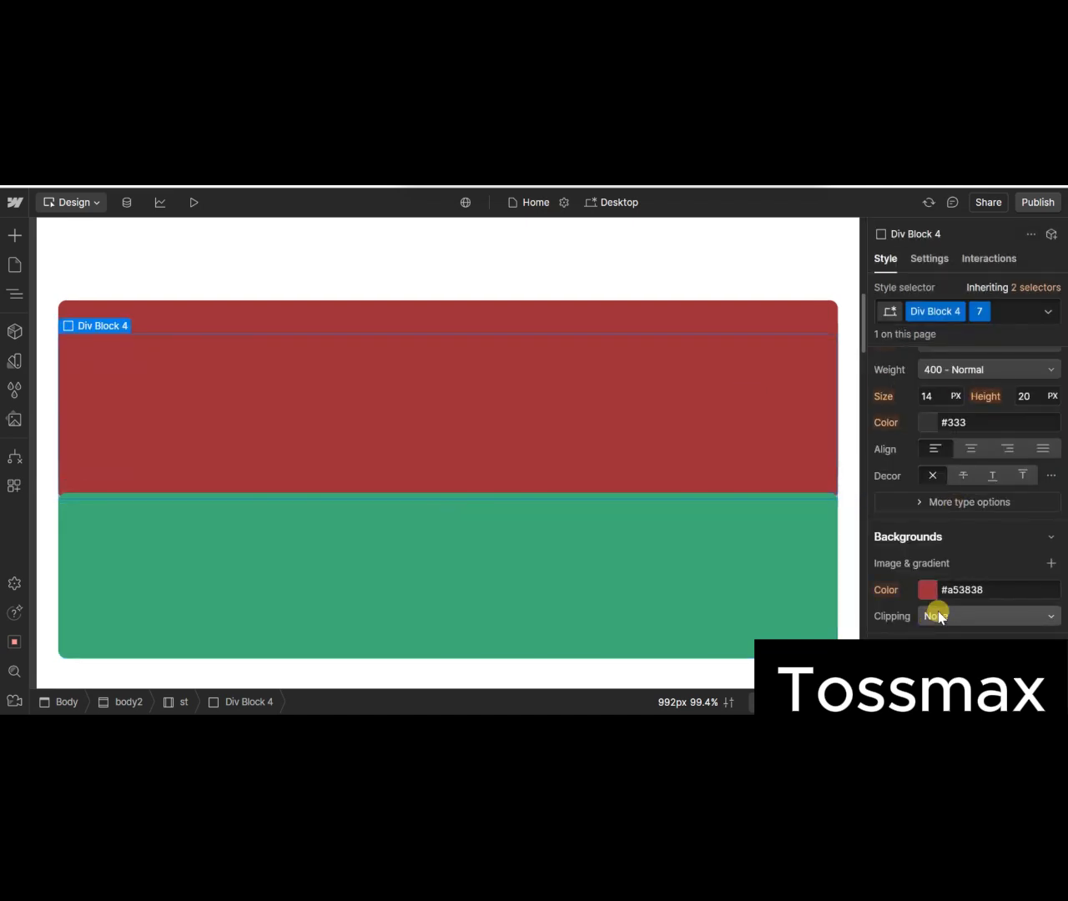
click(927, 590)
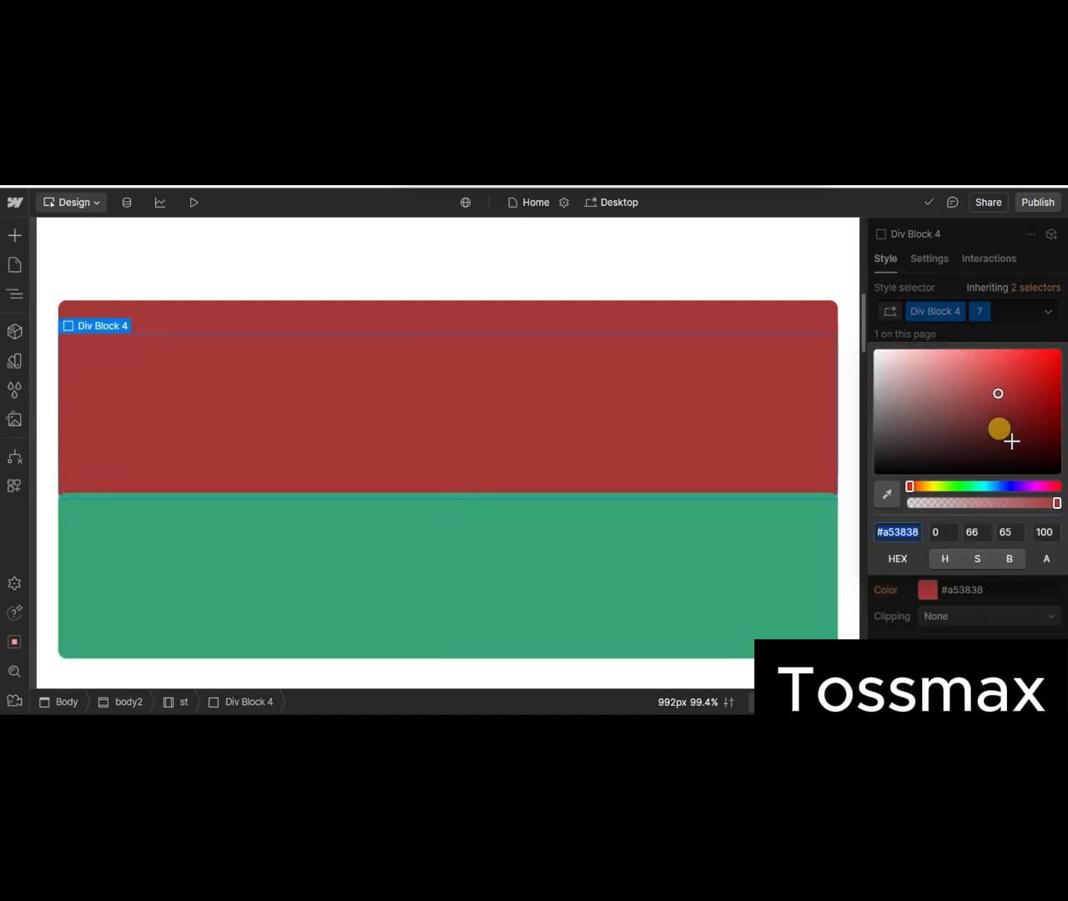
click(1005, 485)
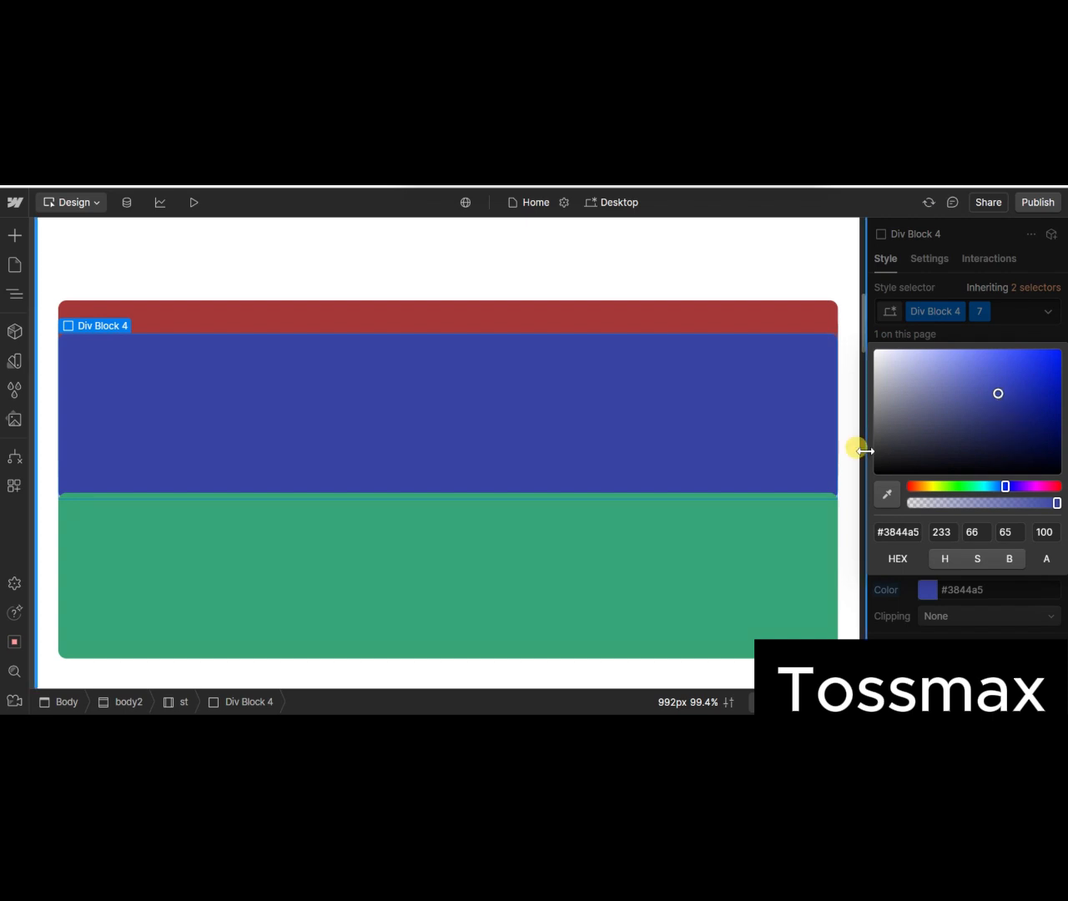
- Change the background color of the second block, combo class 6, to magenta #a53874
scroll(660, 397, up, 1)
scroll(661, 399, up, 4)
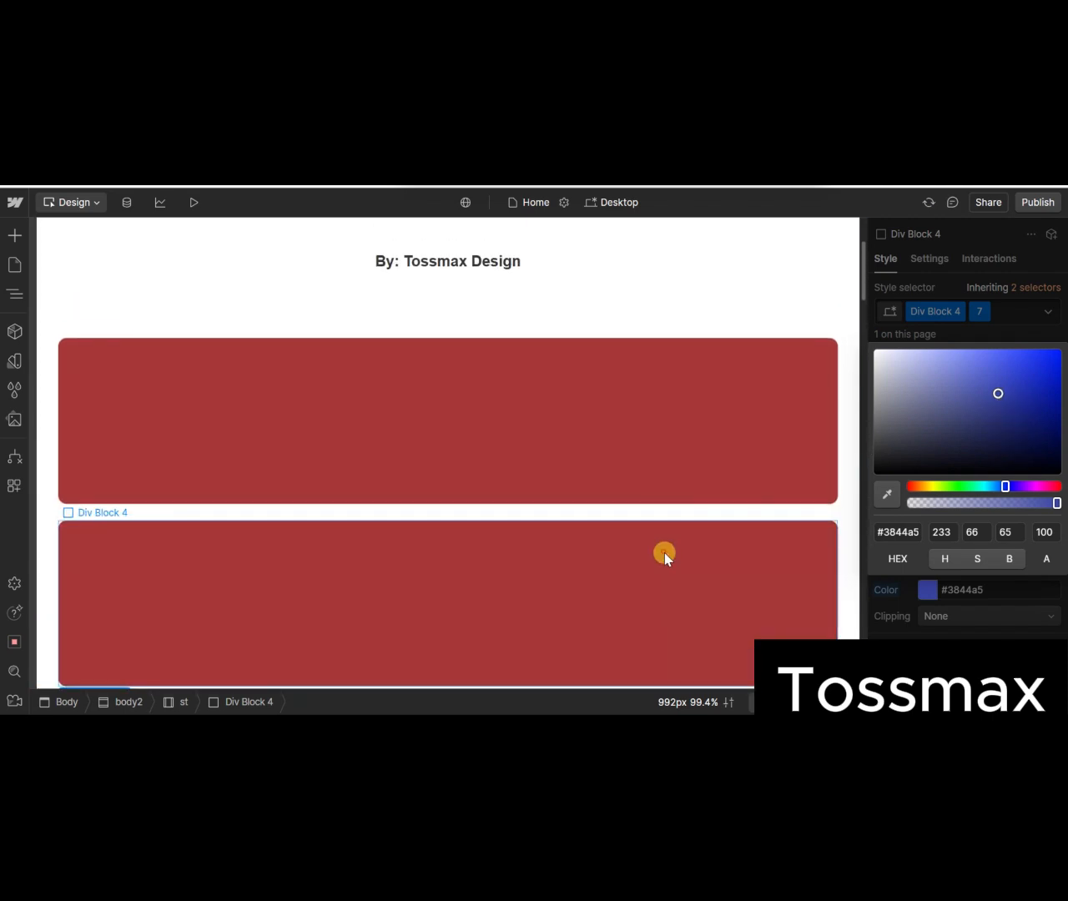
click(664, 552)
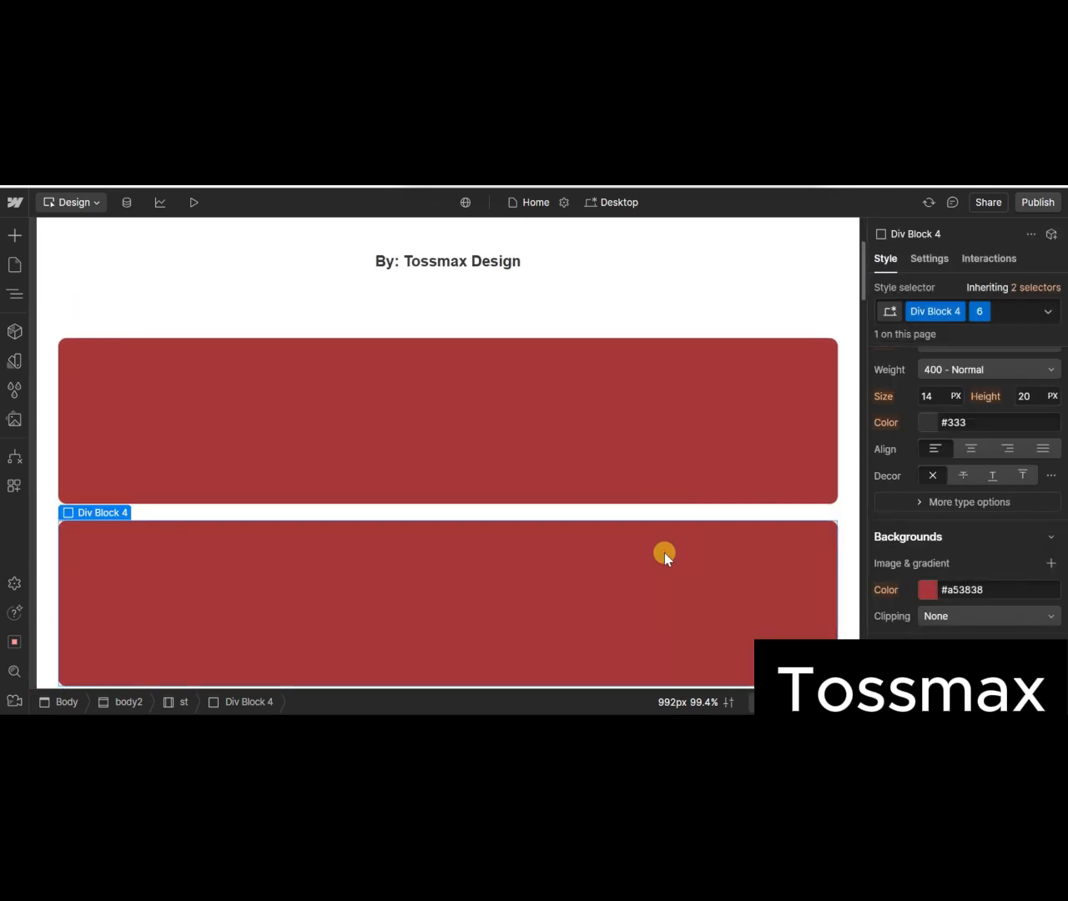
click(928, 588)
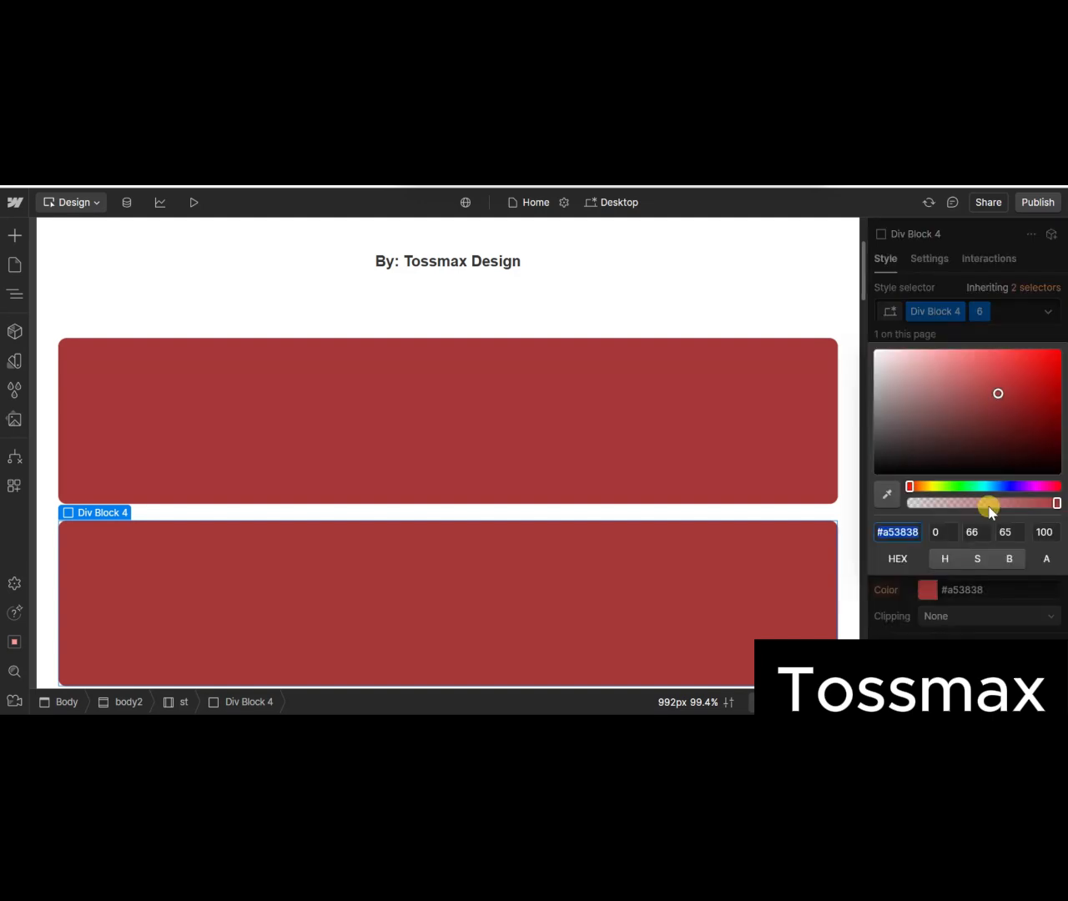
click(1043, 485)
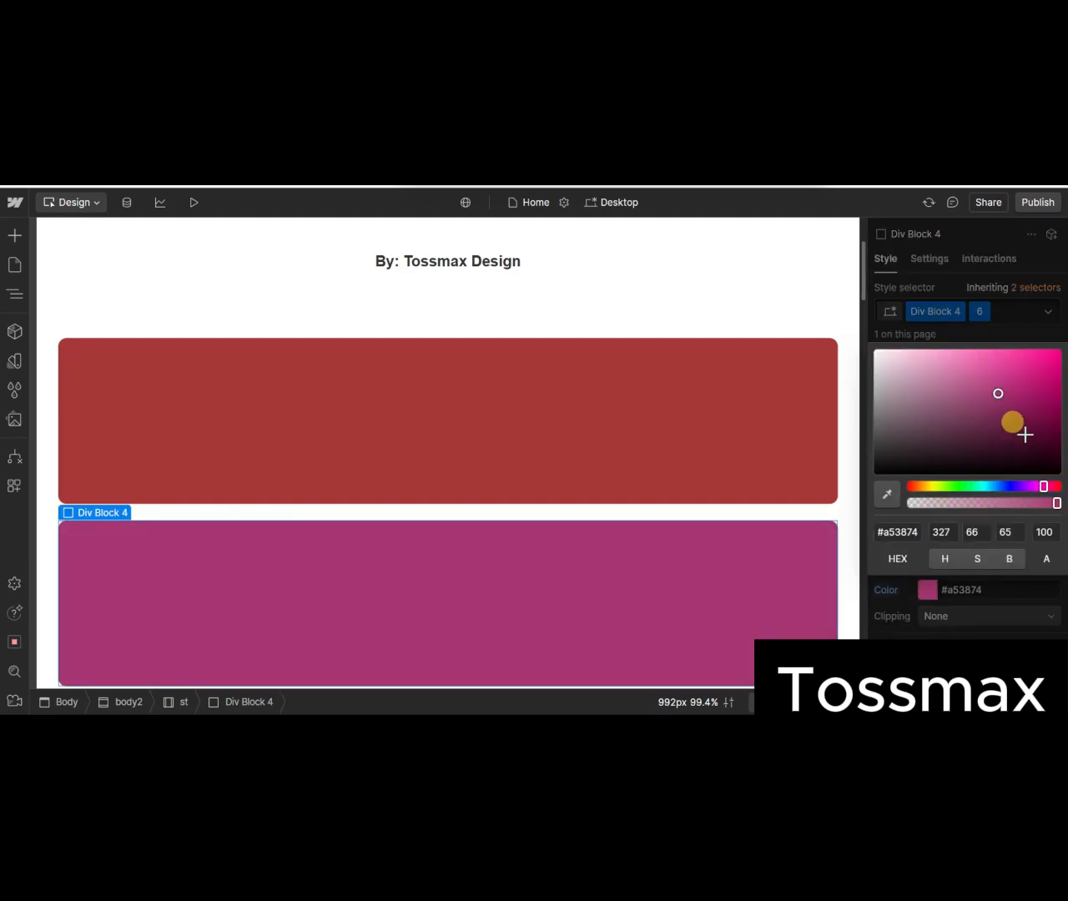
scroll(725, 526, down, 1)
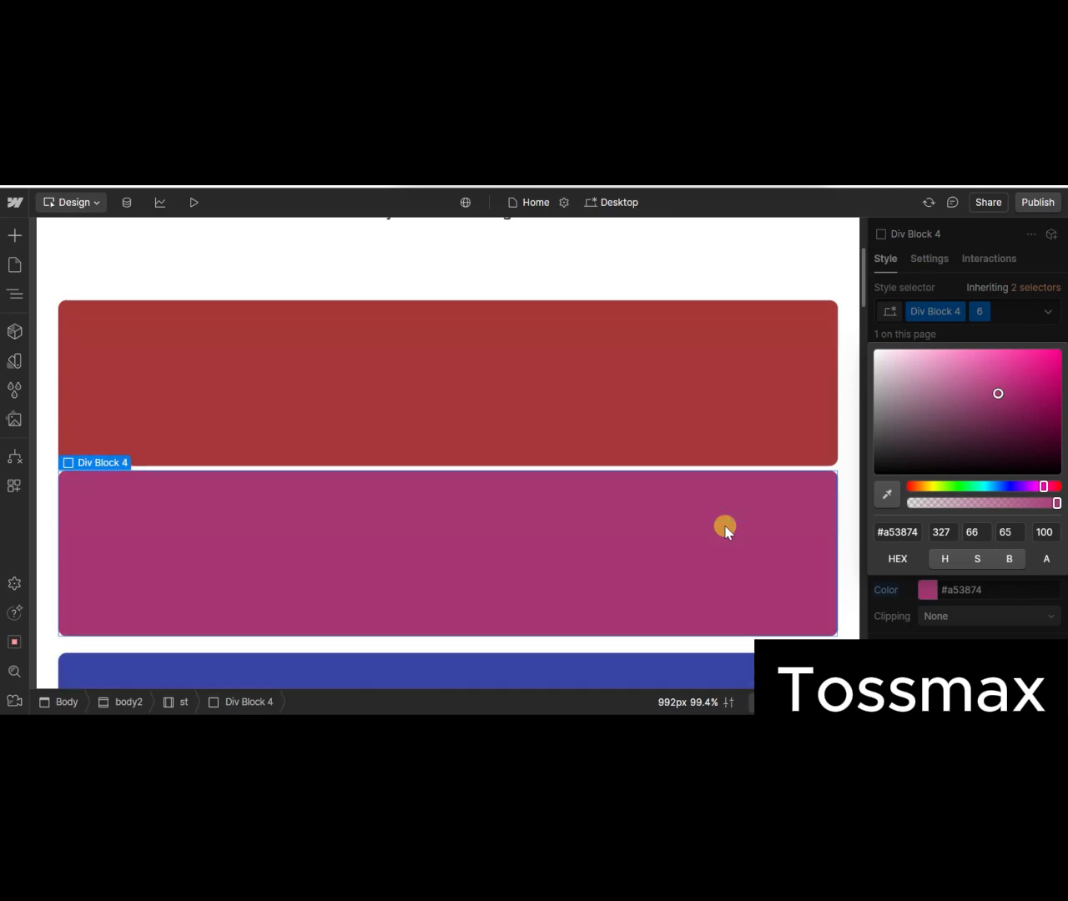
- Examine how the four colored blocks stack and unstack over each other as the page scrolls
scroll(724, 527, down, 3)
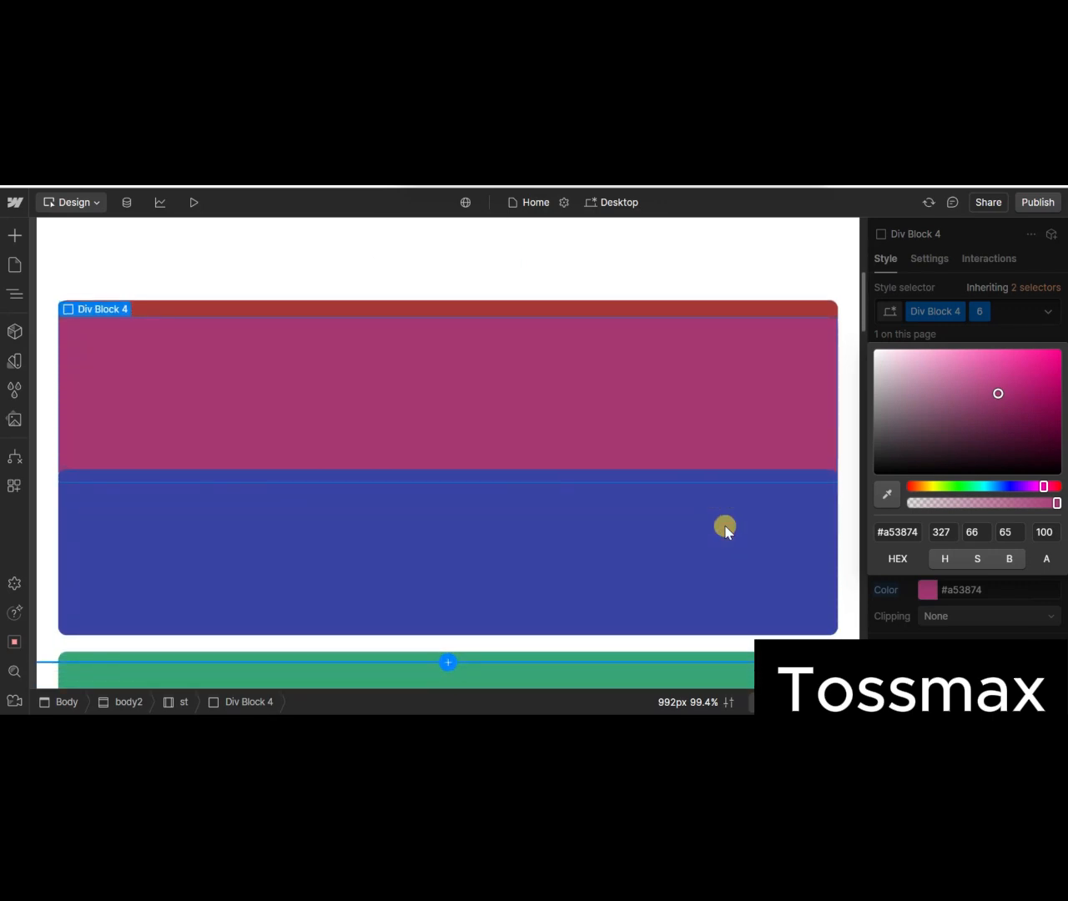
scroll(725, 526, down, 3)
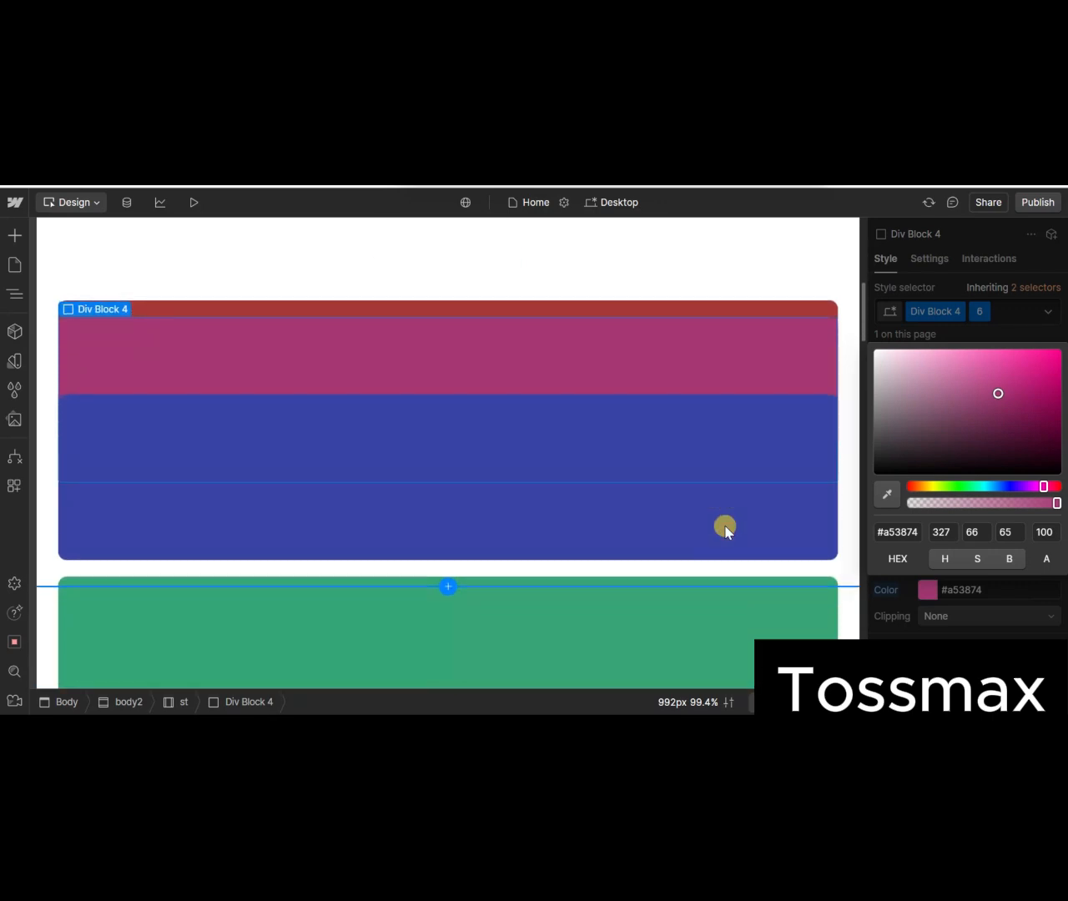
scroll(725, 526, down, 1)
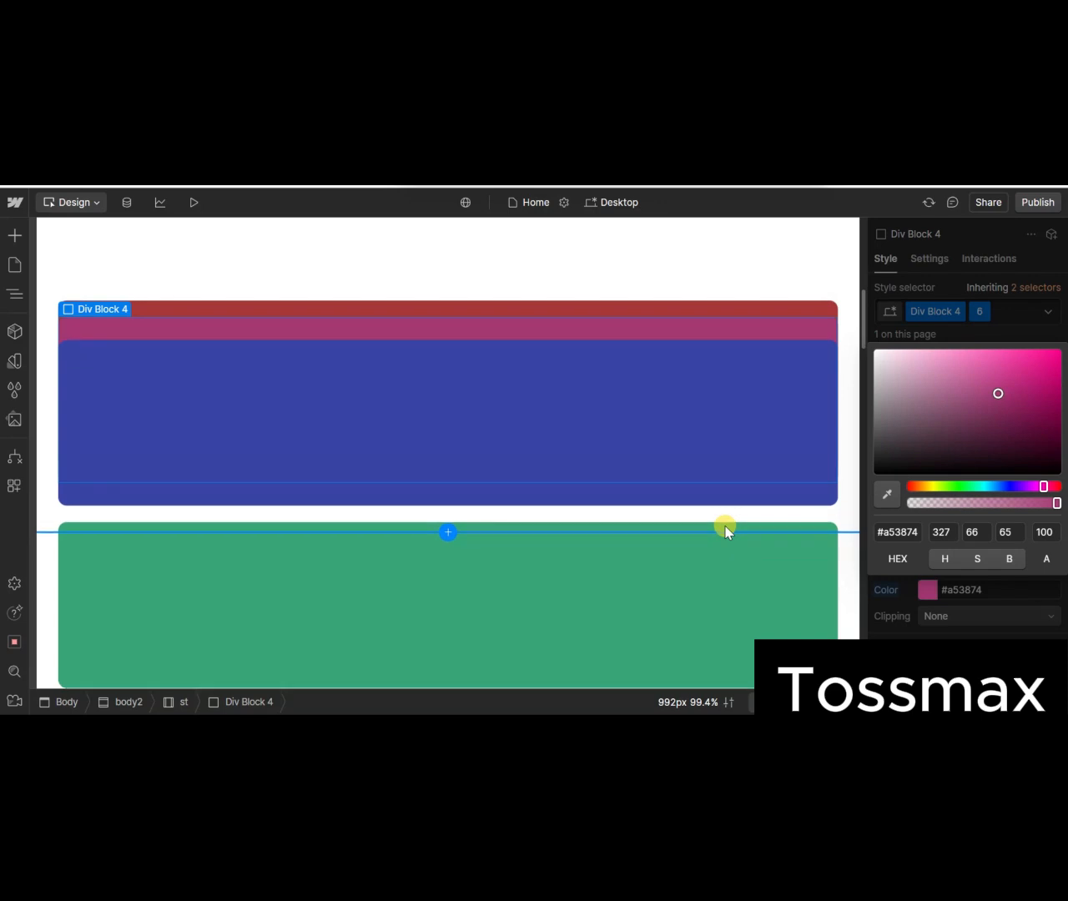
scroll(725, 527, down, 1)
scroll(724, 526, down, 2)
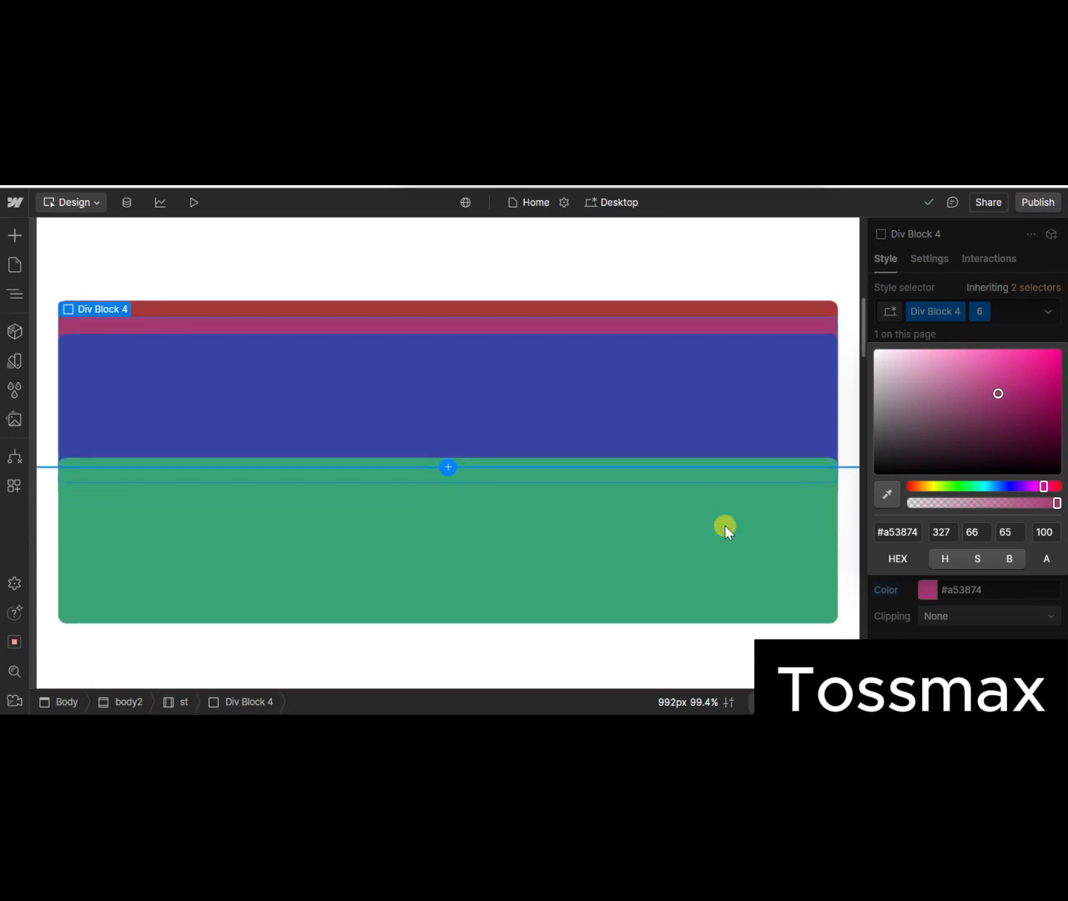
scroll(725, 526, down, 3)
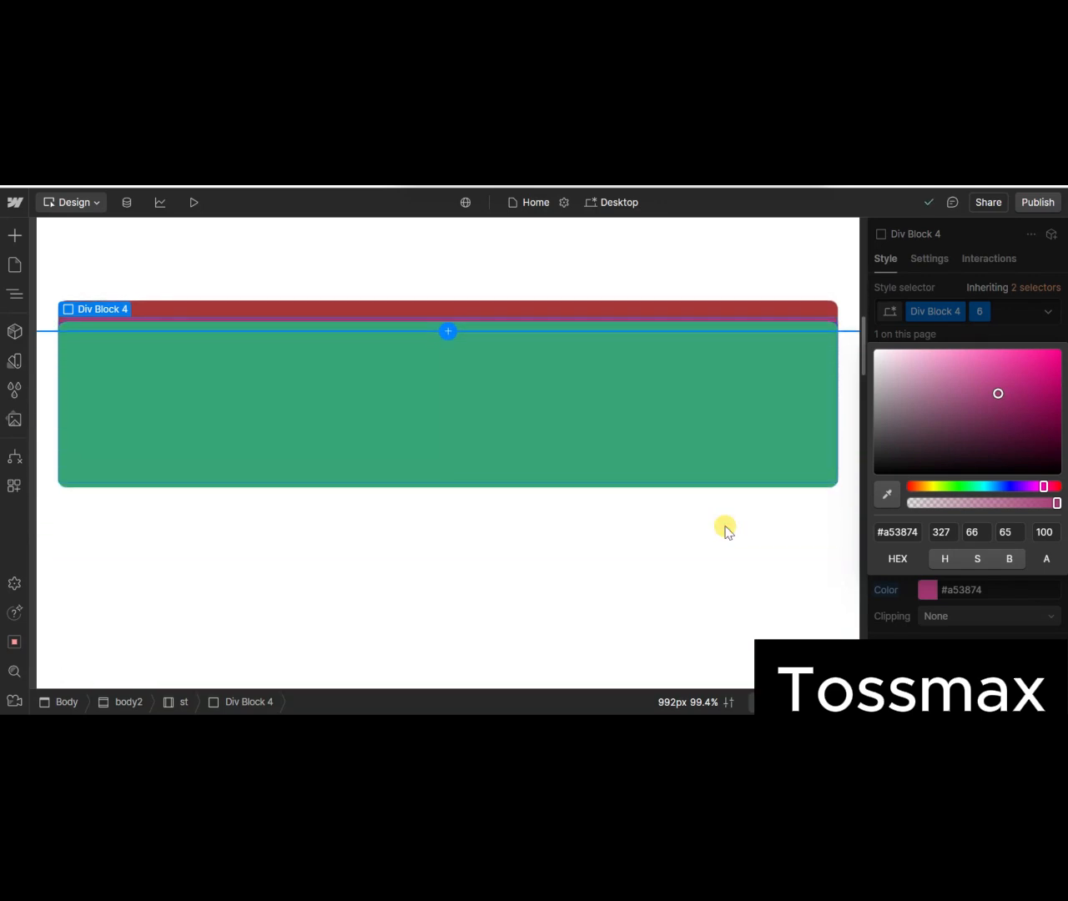
scroll(725, 526, down, 1)
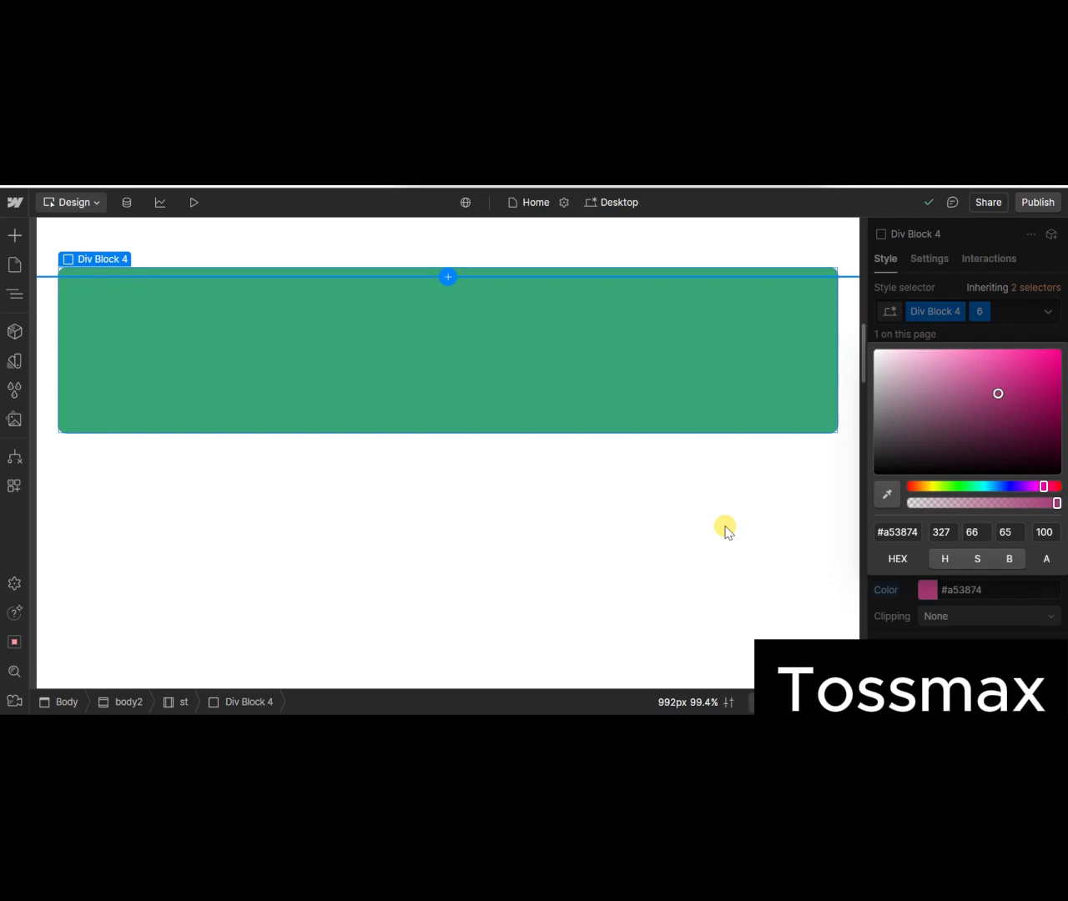
scroll(688, 469, up, 2)
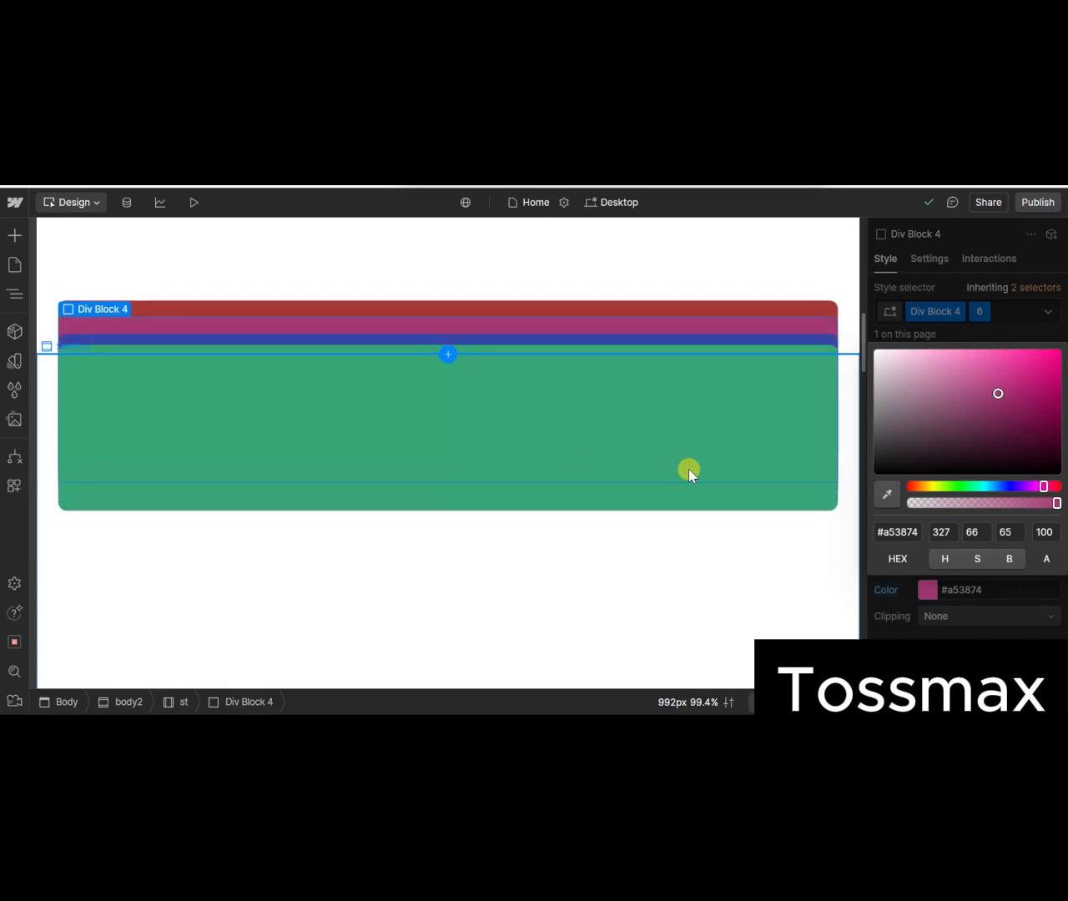
scroll(688, 469, up, 2)
scroll(688, 469, up, 1)
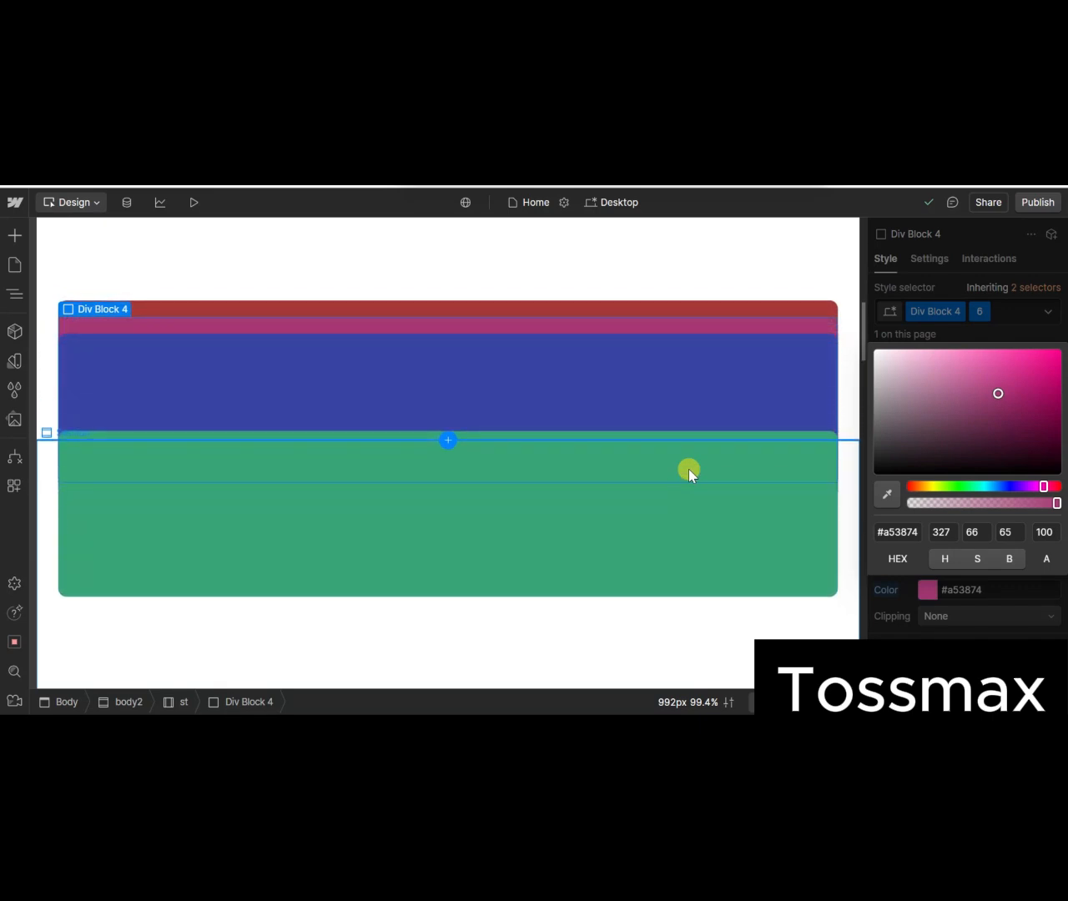
scroll(688, 468, up, 2)
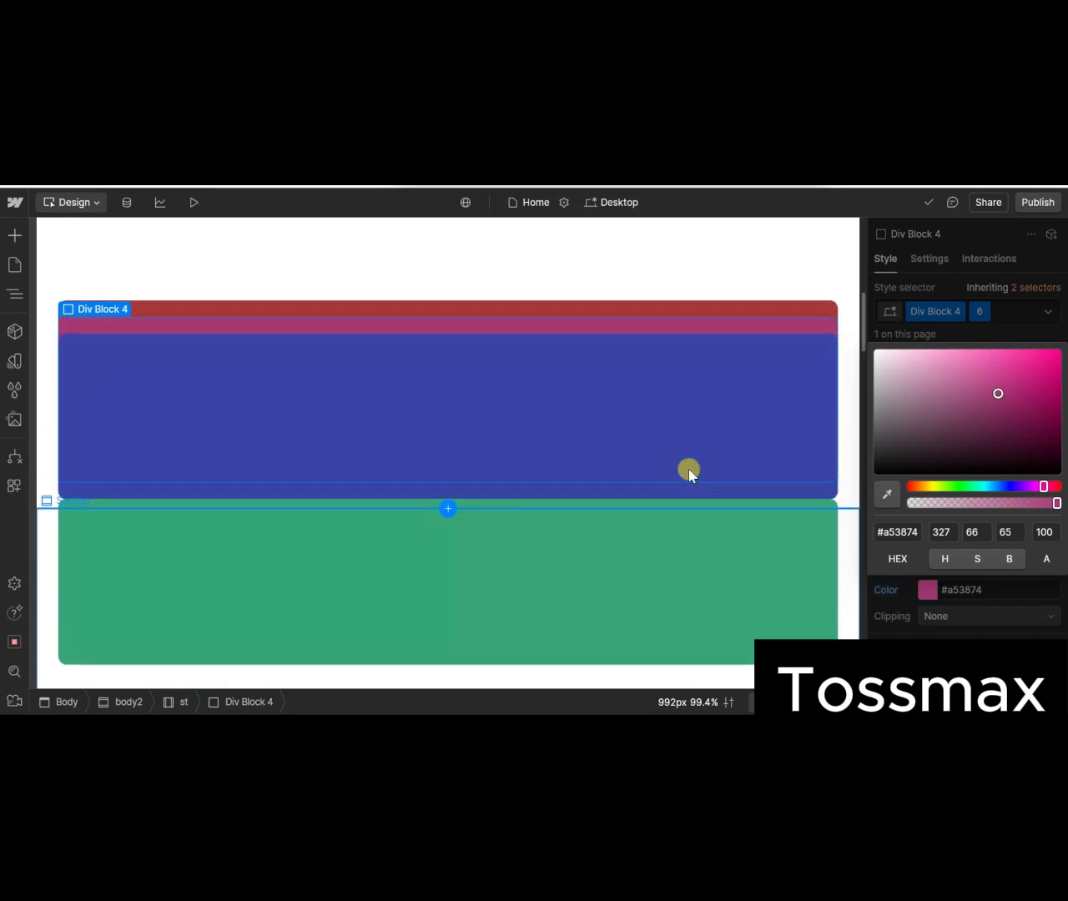
scroll(688, 469, up, 2)
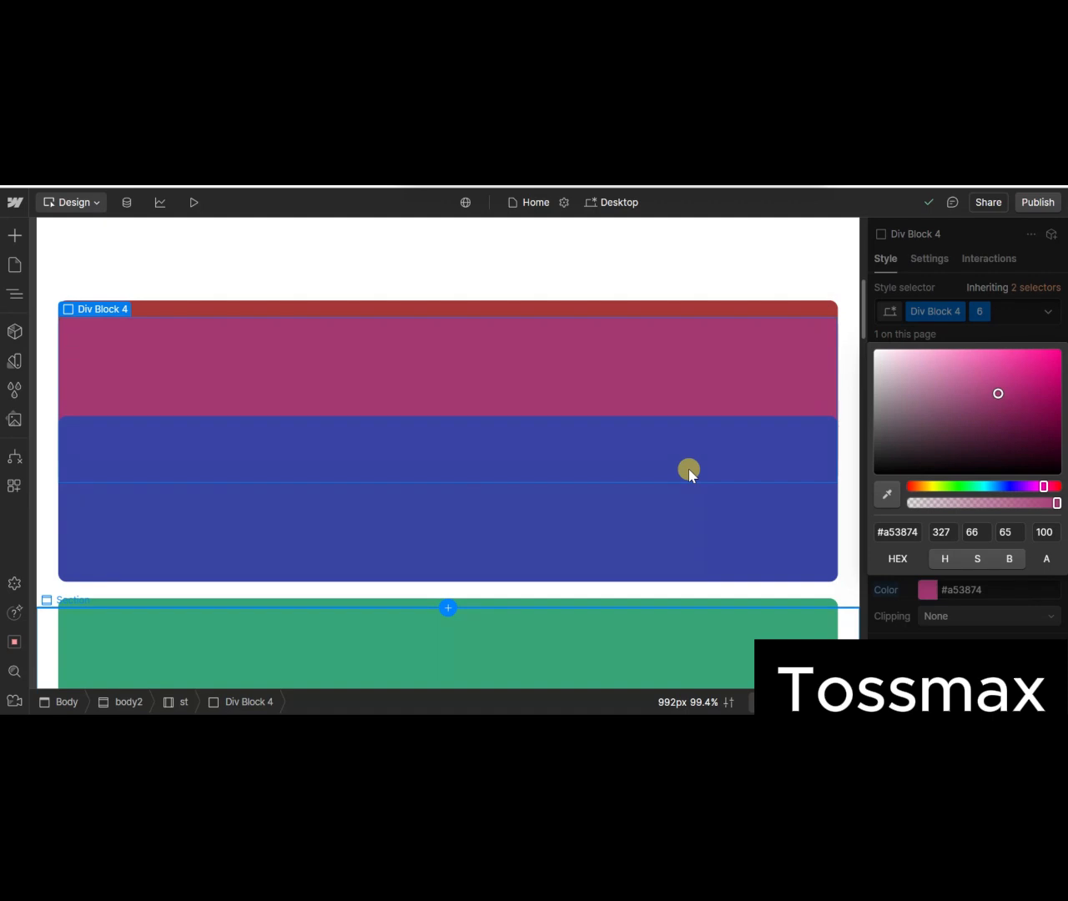
scroll(688, 468, up, 1)
scroll(688, 468, up, 4)
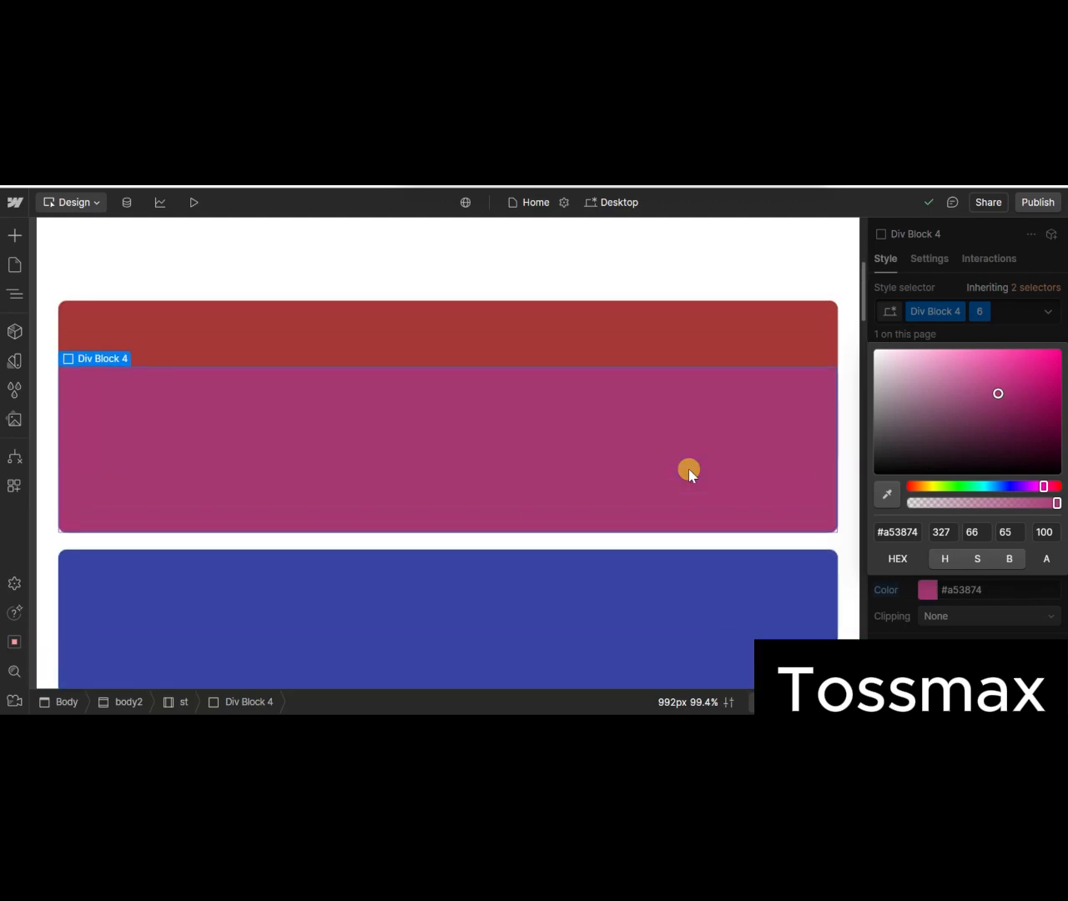
scroll(688, 469, down, 4)
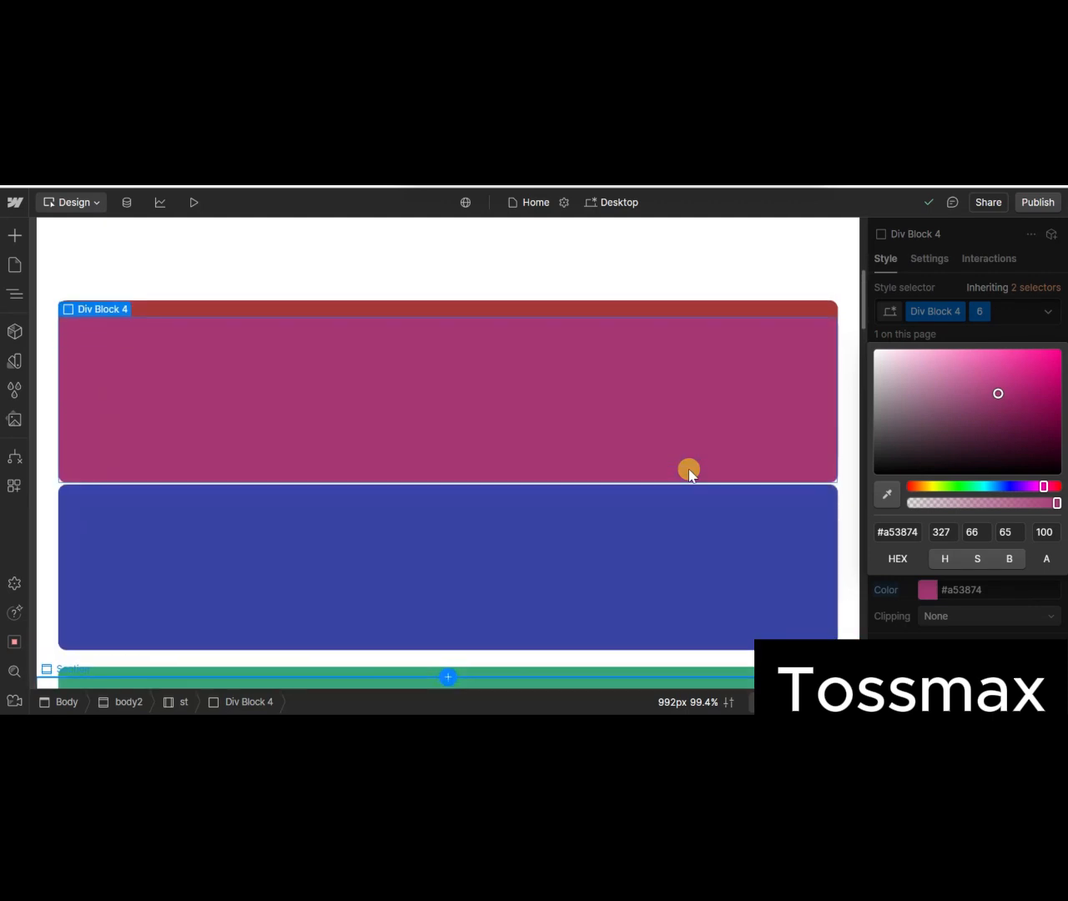
scroll(688, 469, down, 2)
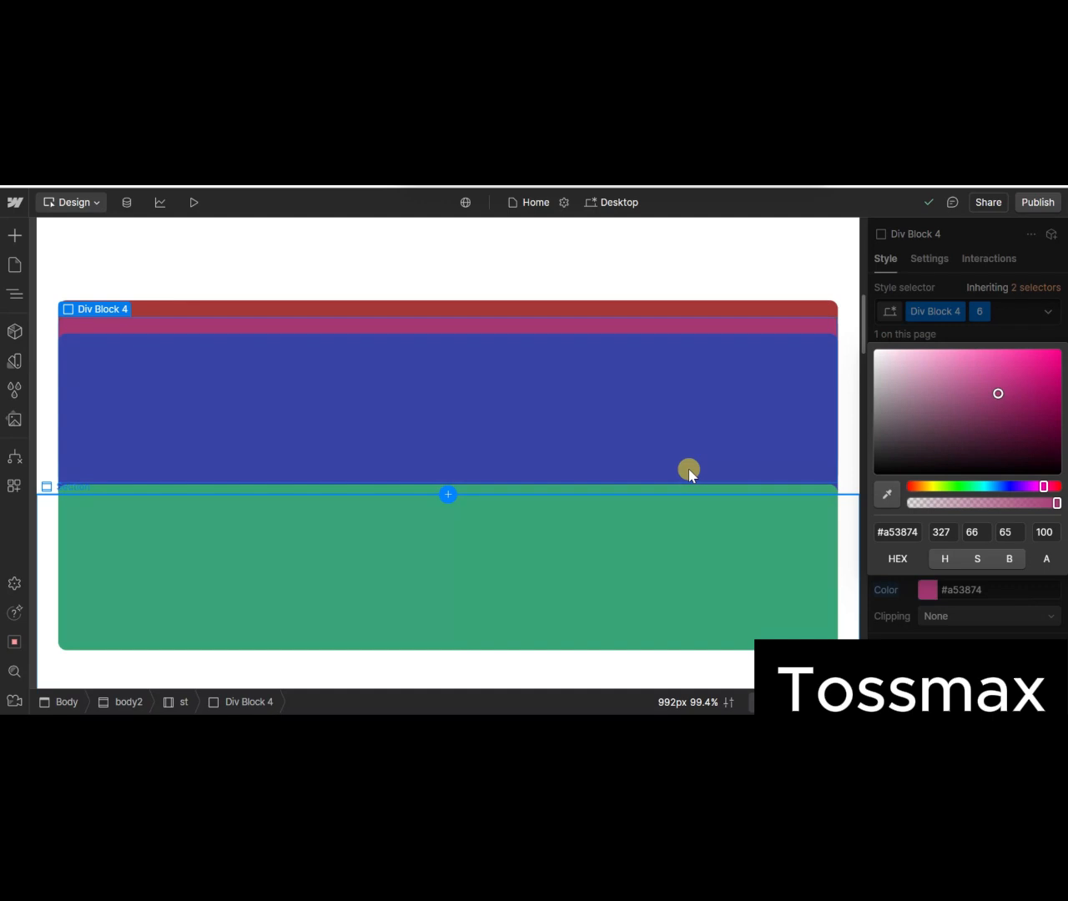
- Set the bottom margin of the third, blue block (combo class 7) to 20 px
click(700, 561)
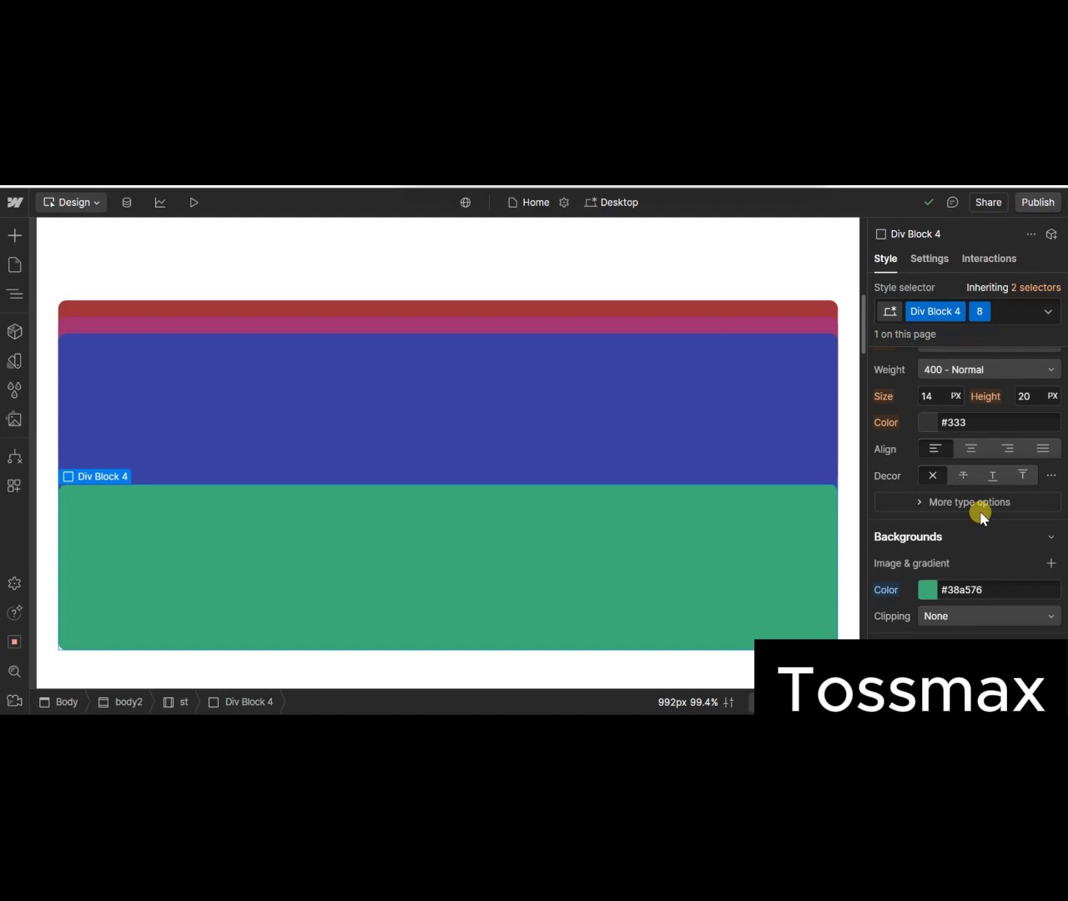
scroll(980, 517, up, 6)
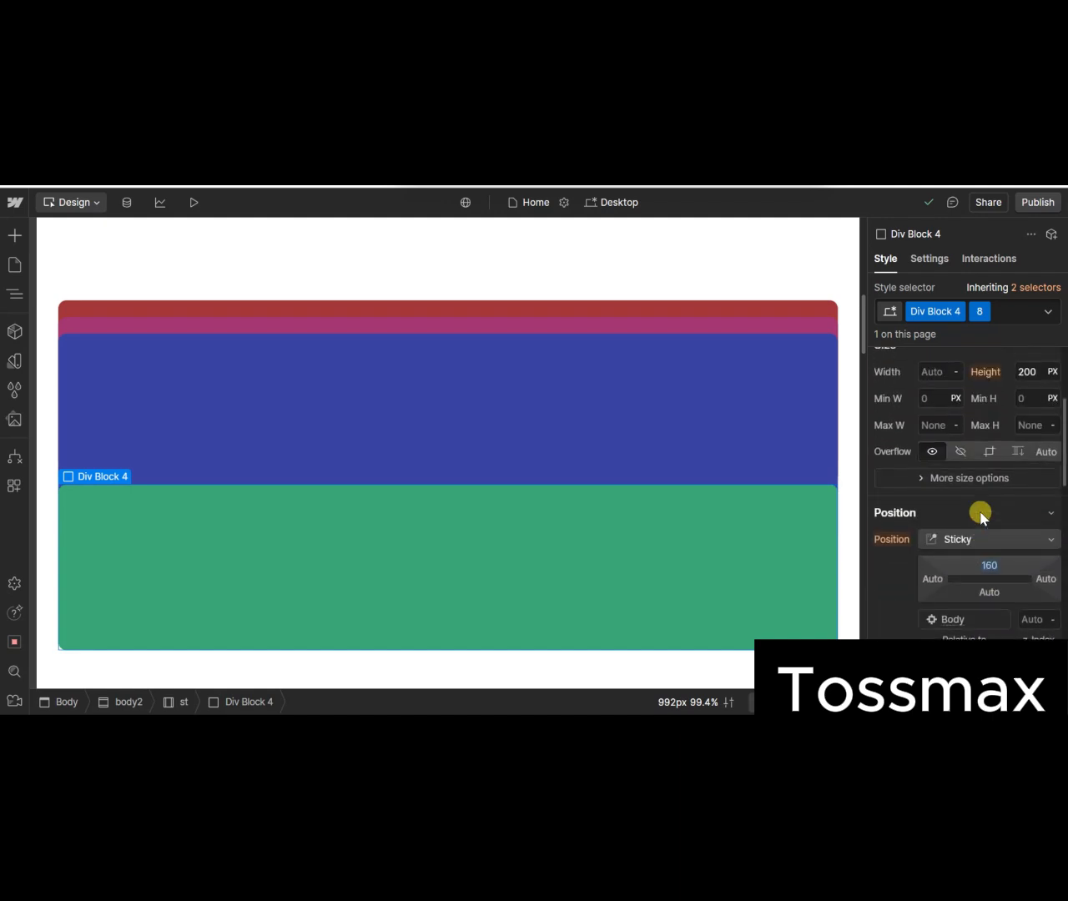
scroll(980, 517, up, 2)
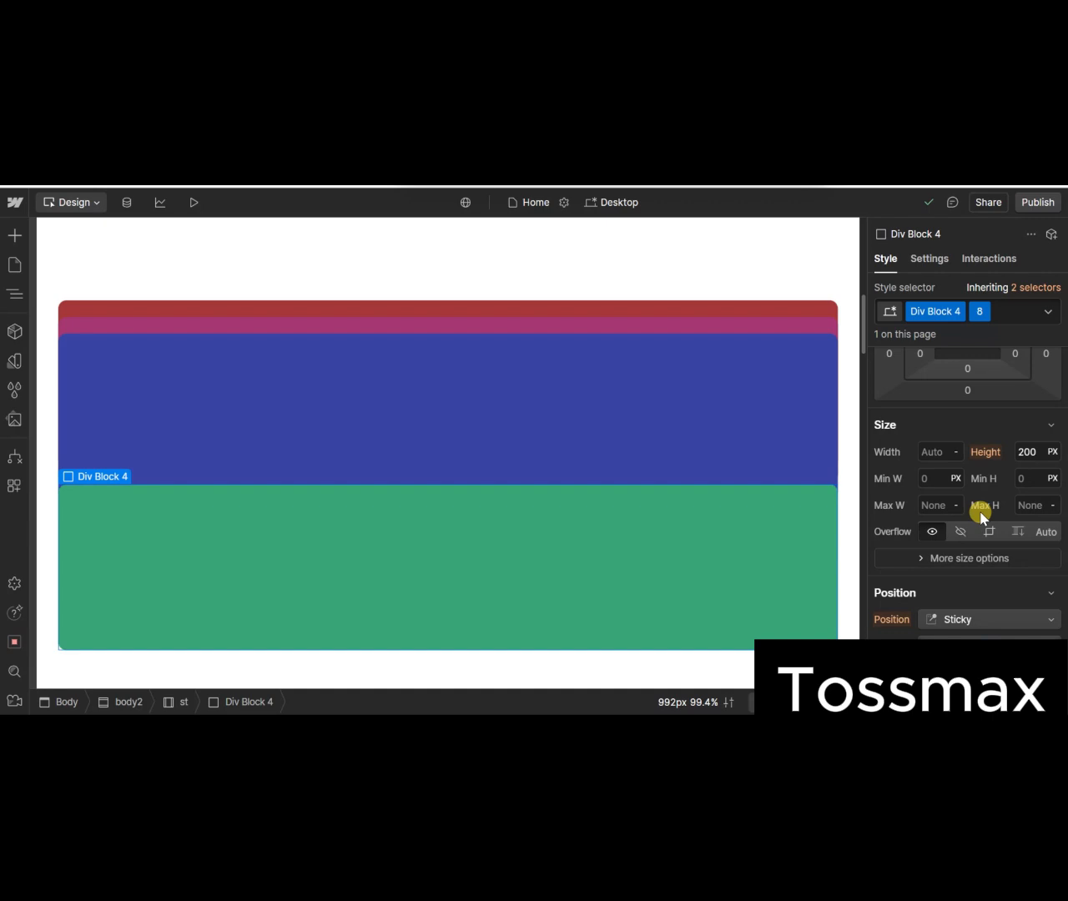
scroll(982, 516, up, 3)
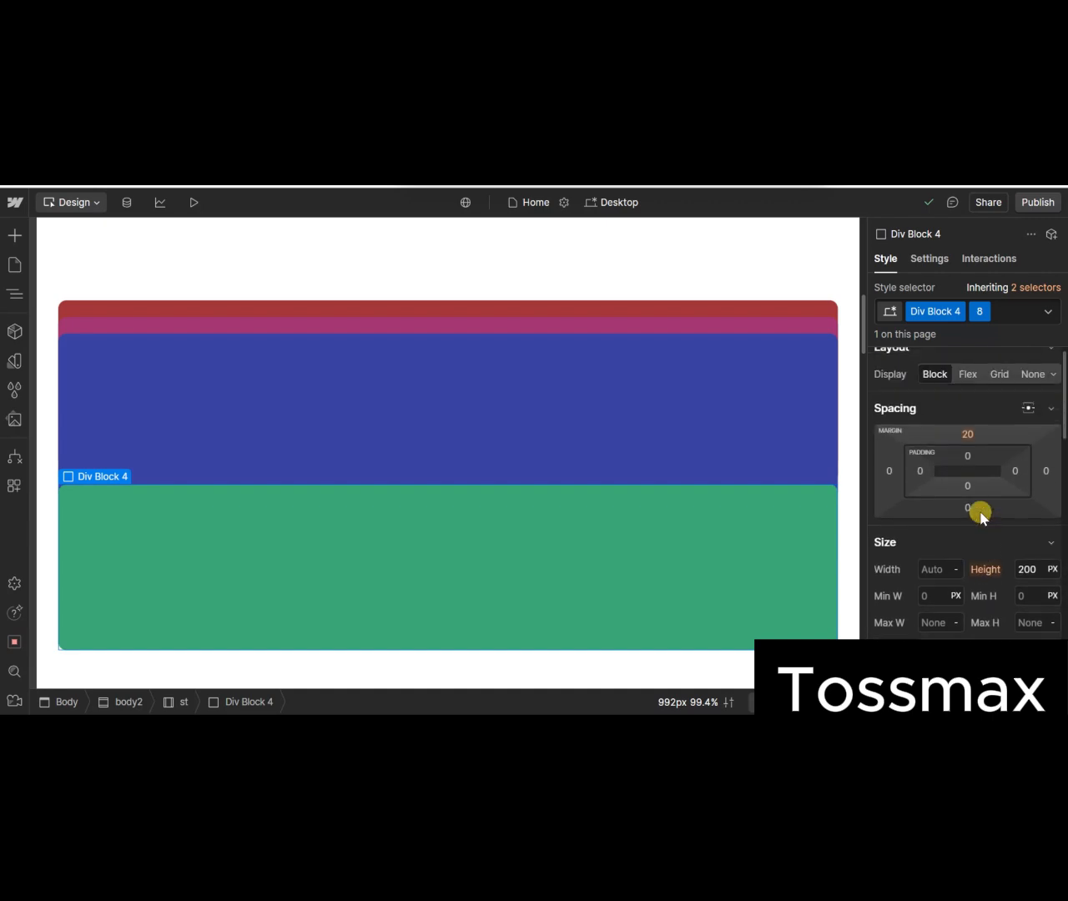
click(733, 426)
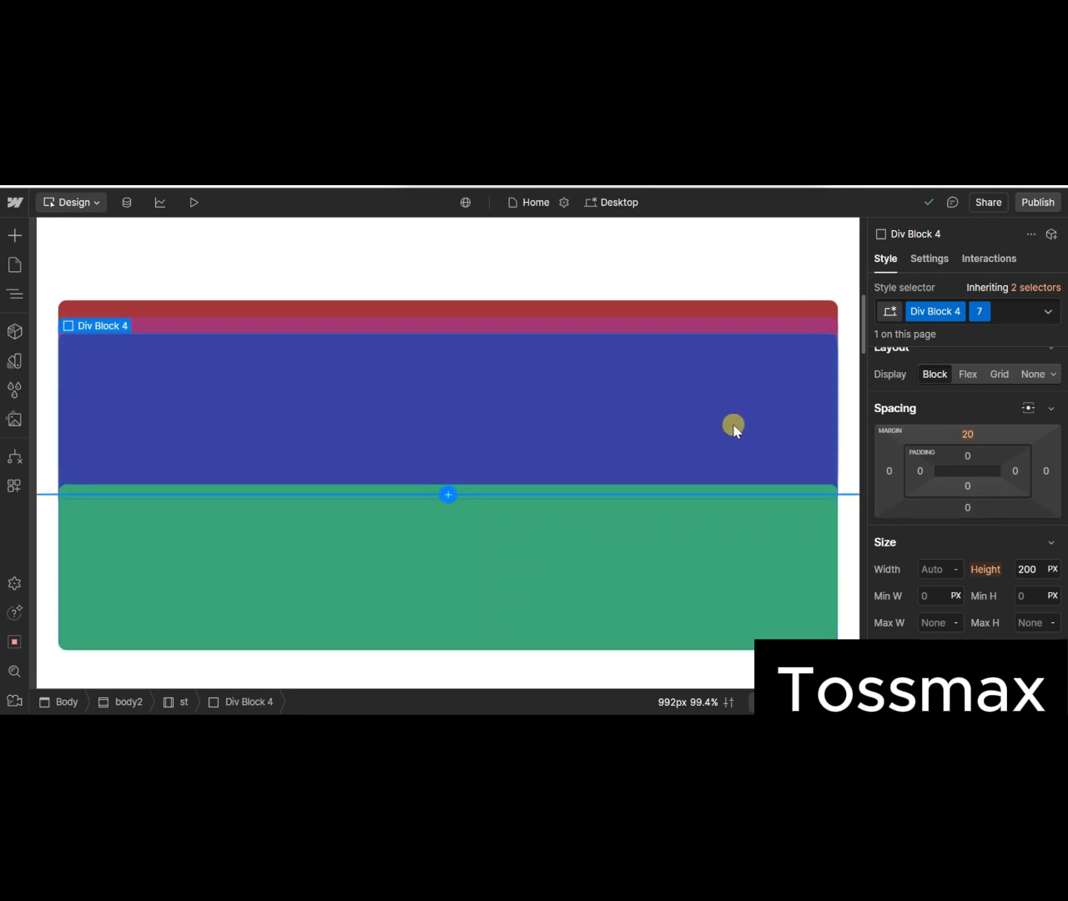
click(967, 509)
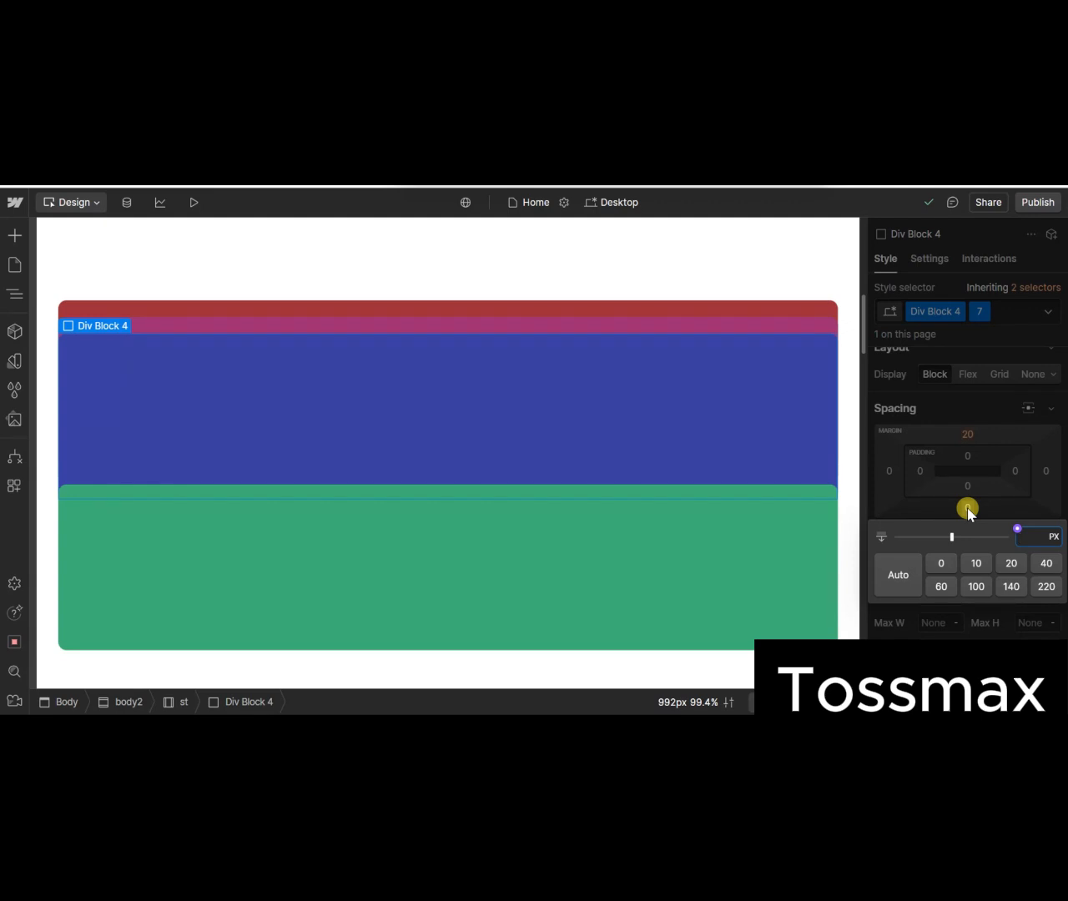
key(Return)
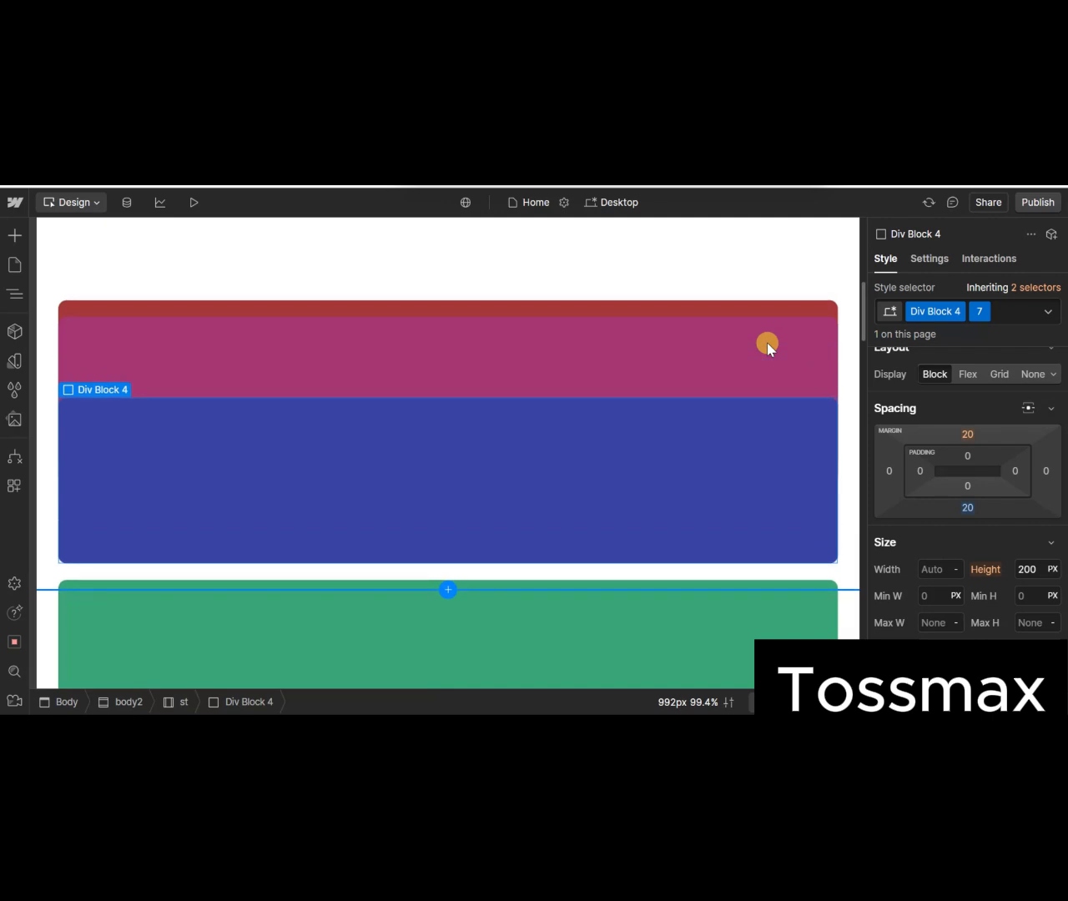
- Set the bottom margin of the second, magenta block (combo class 6) to 40 px
click(766, 342)
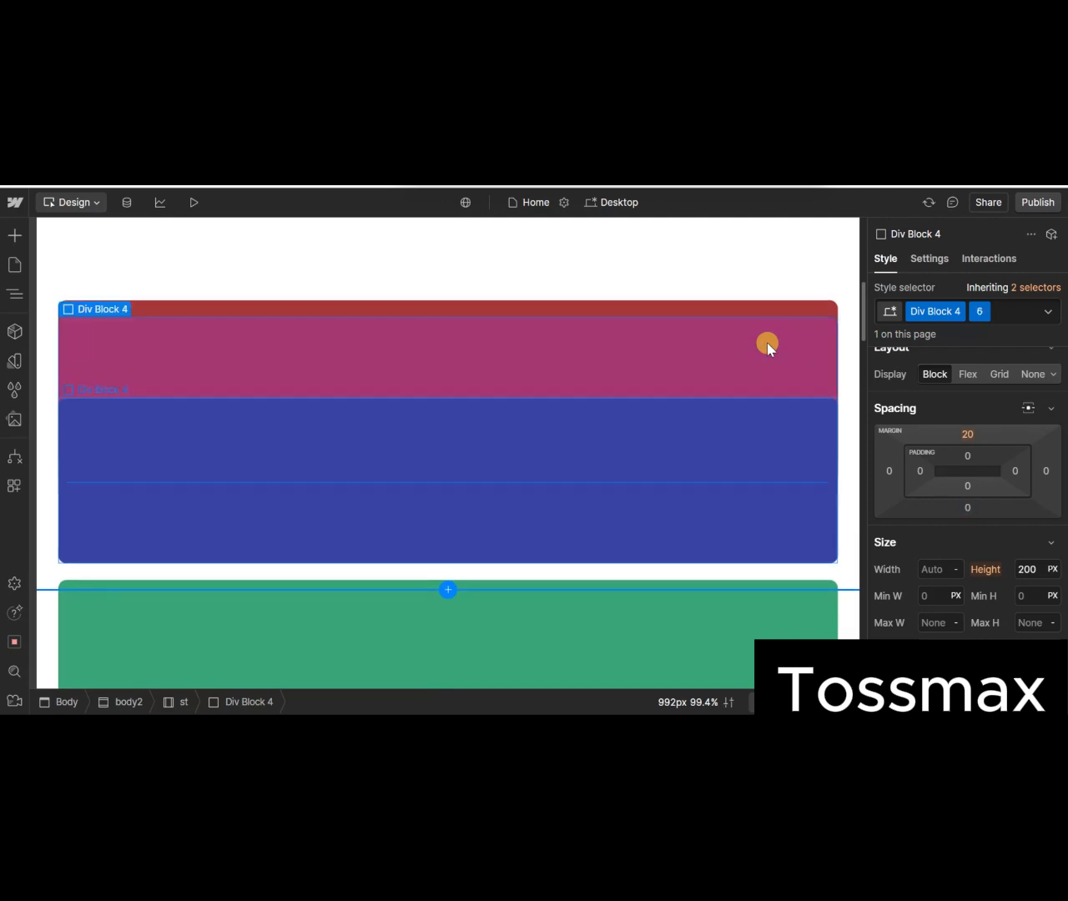
click(968, 506)
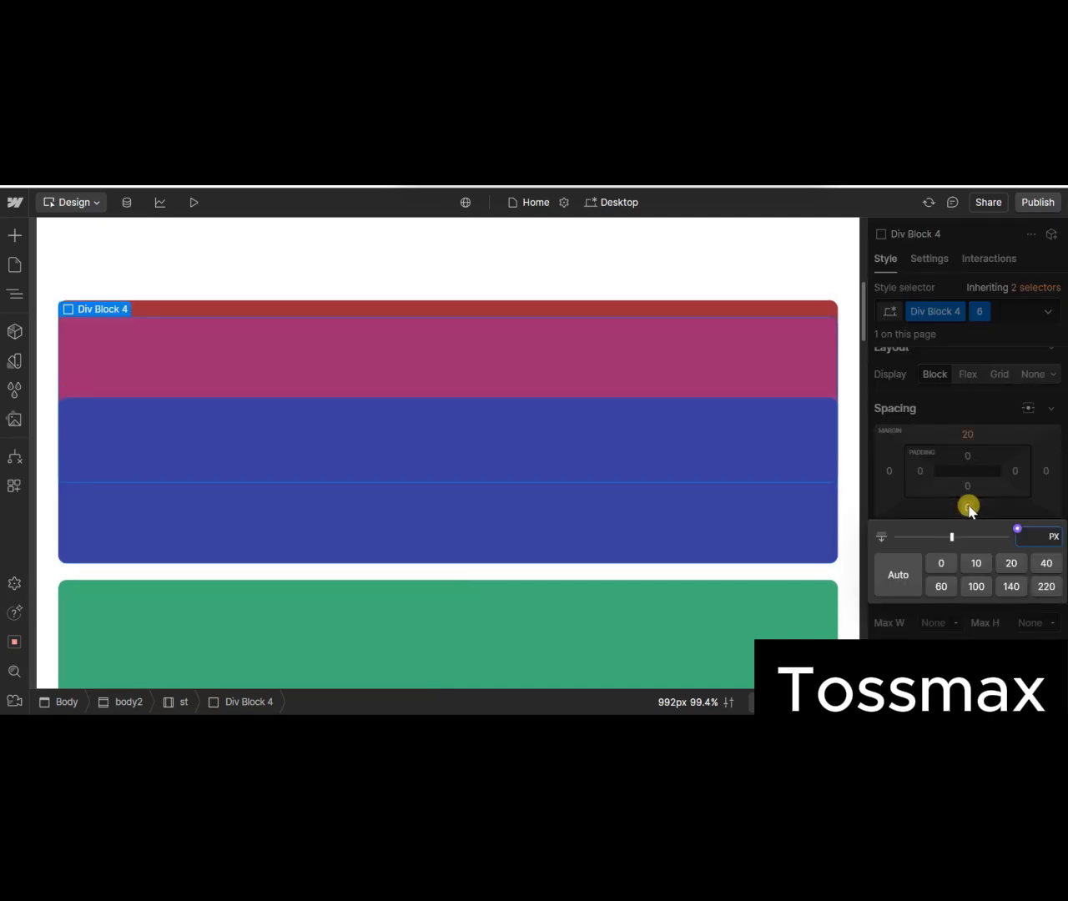
key(Return)
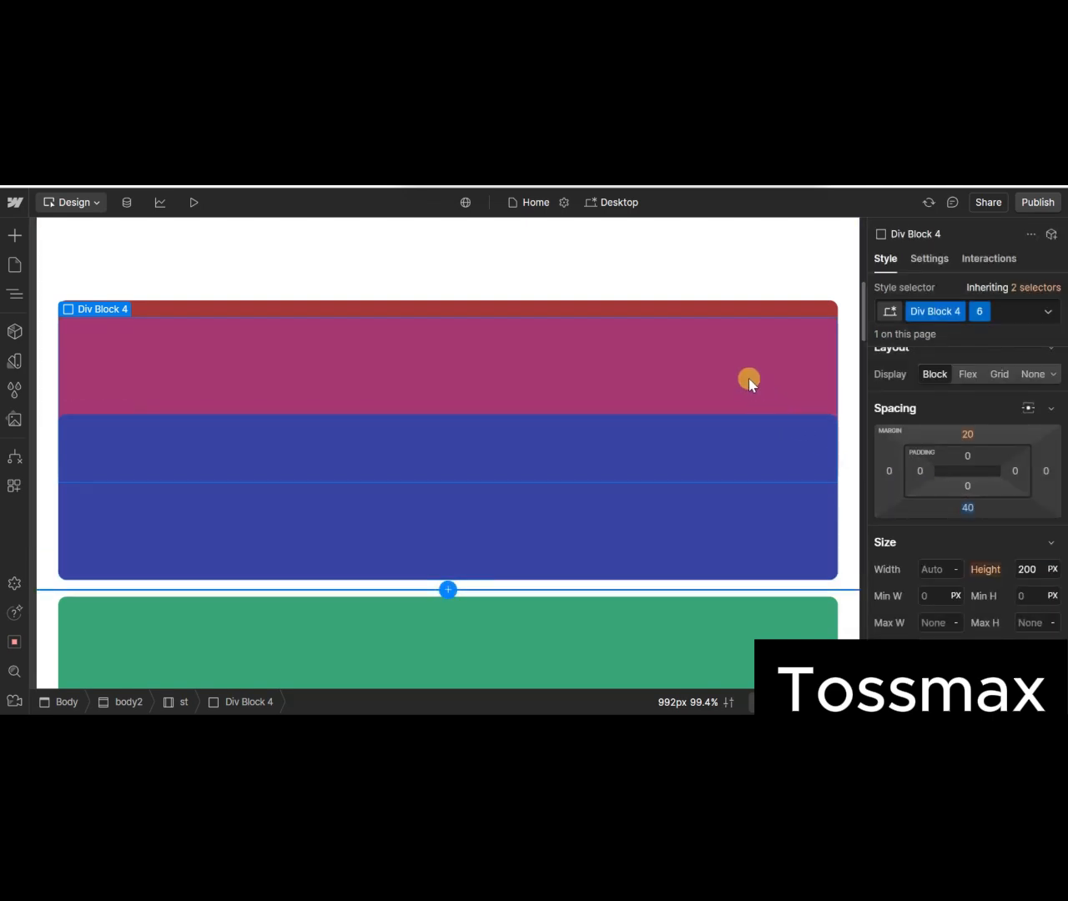
- Set the bottom margin of the first, red block to 60 px on its base Div Block 4 class
click(657, 306)
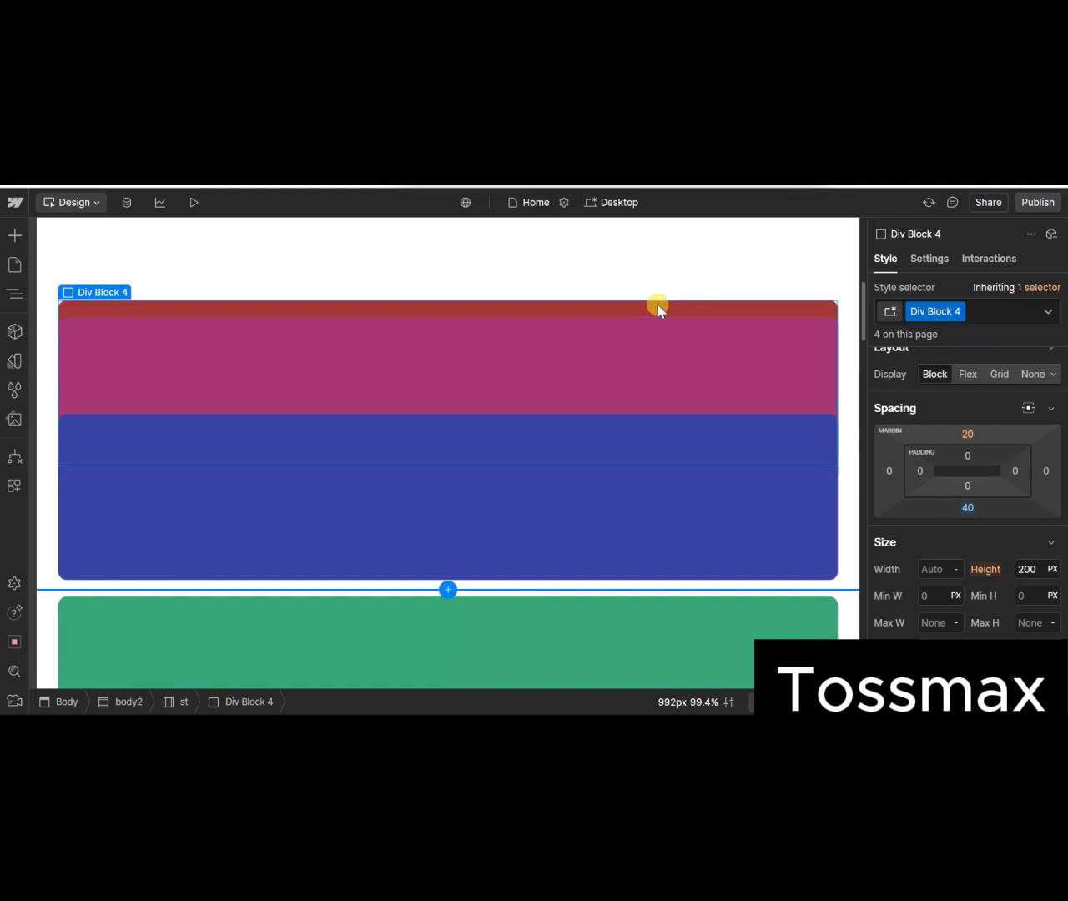
click(964, 511)
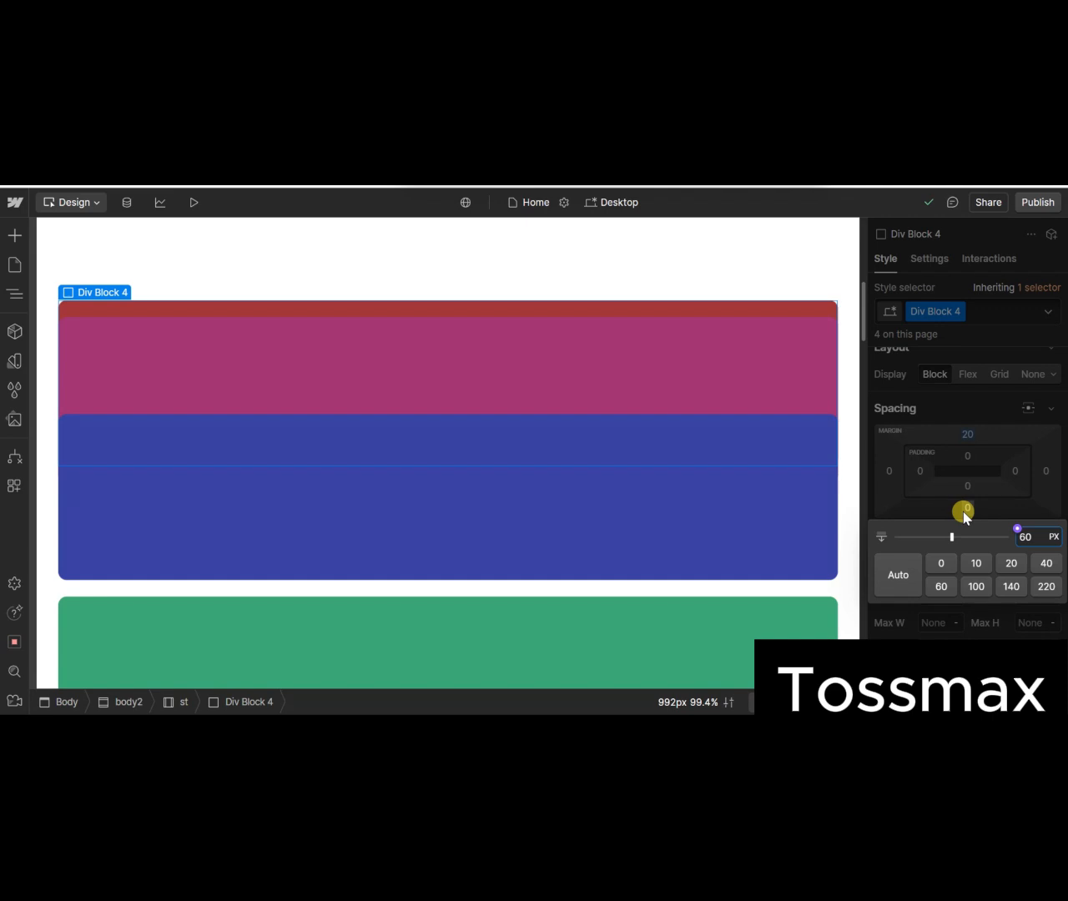
text(60)
key(Return)
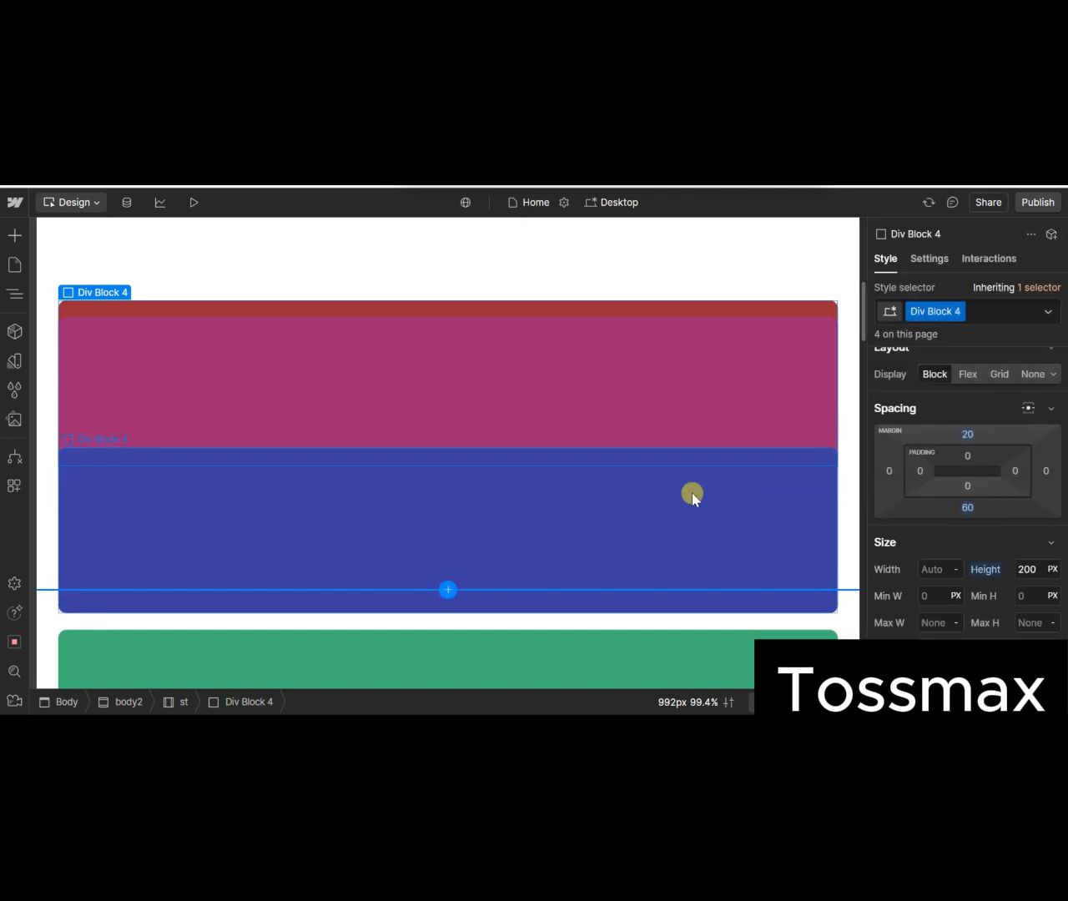
- Check how the four cards stack and leave the view together with the staggered bottom margins
scroll(692, 496, up, 5)
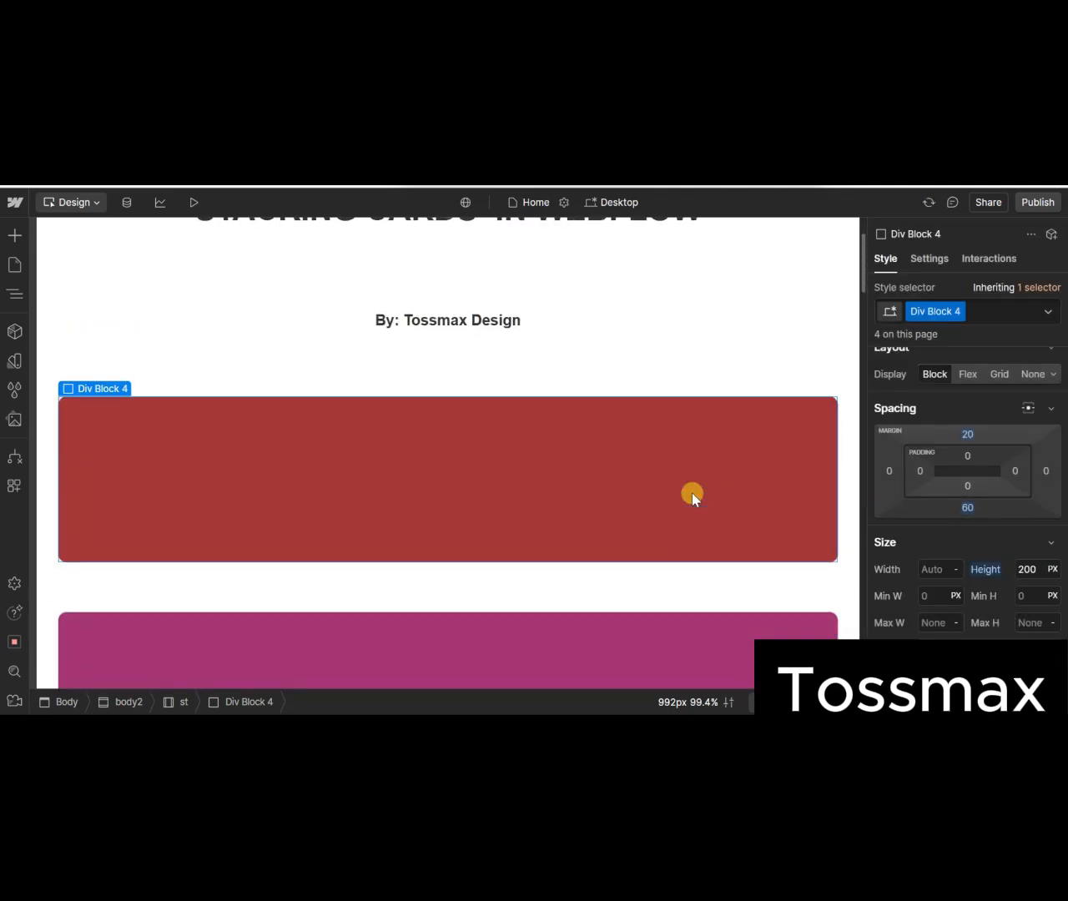
scroll(692, 495, down, 2)
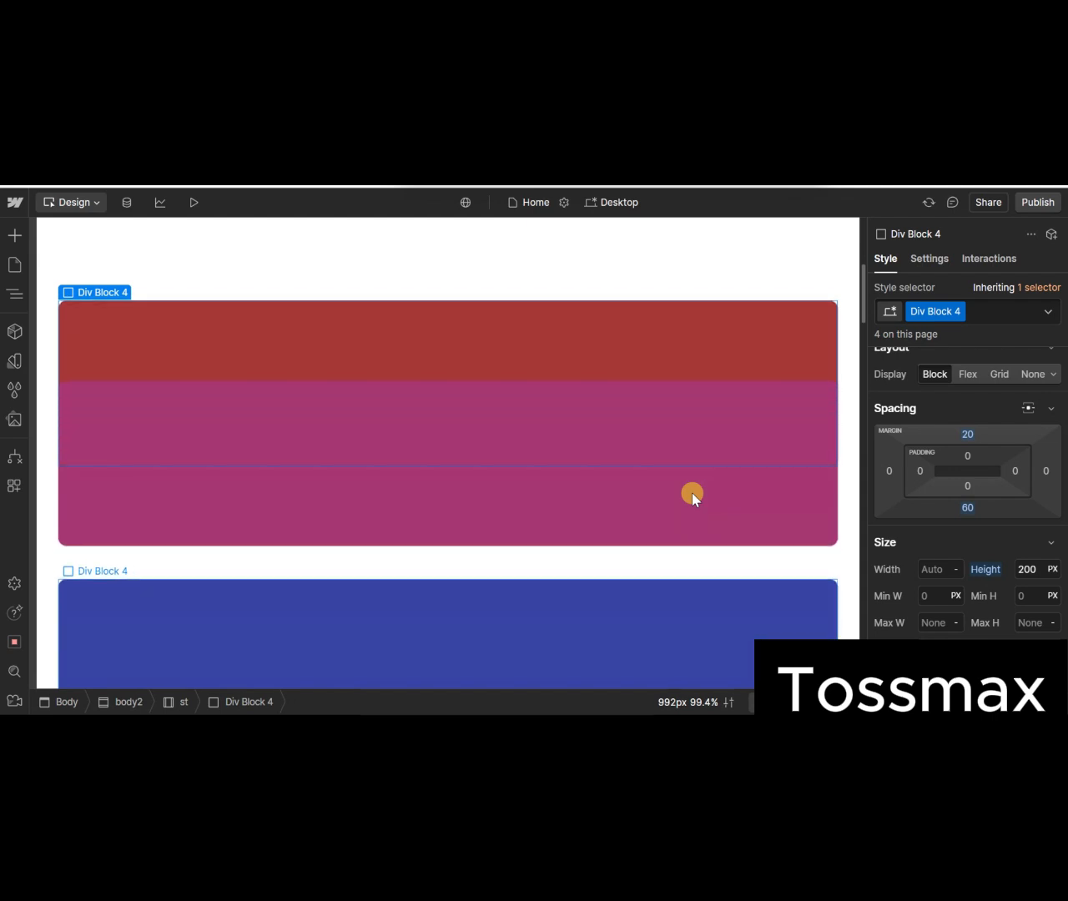
scroll(564, 332, down, 3)
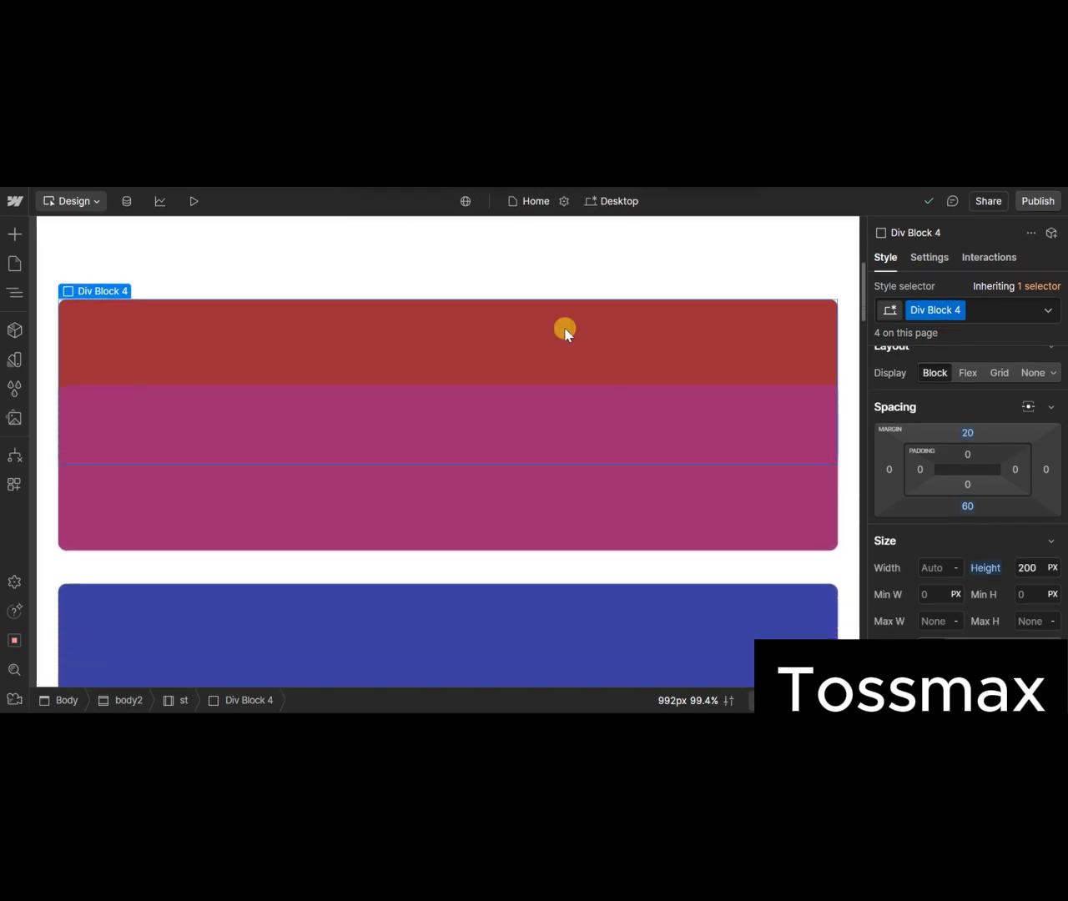
scroll(565, 332, down, 4)
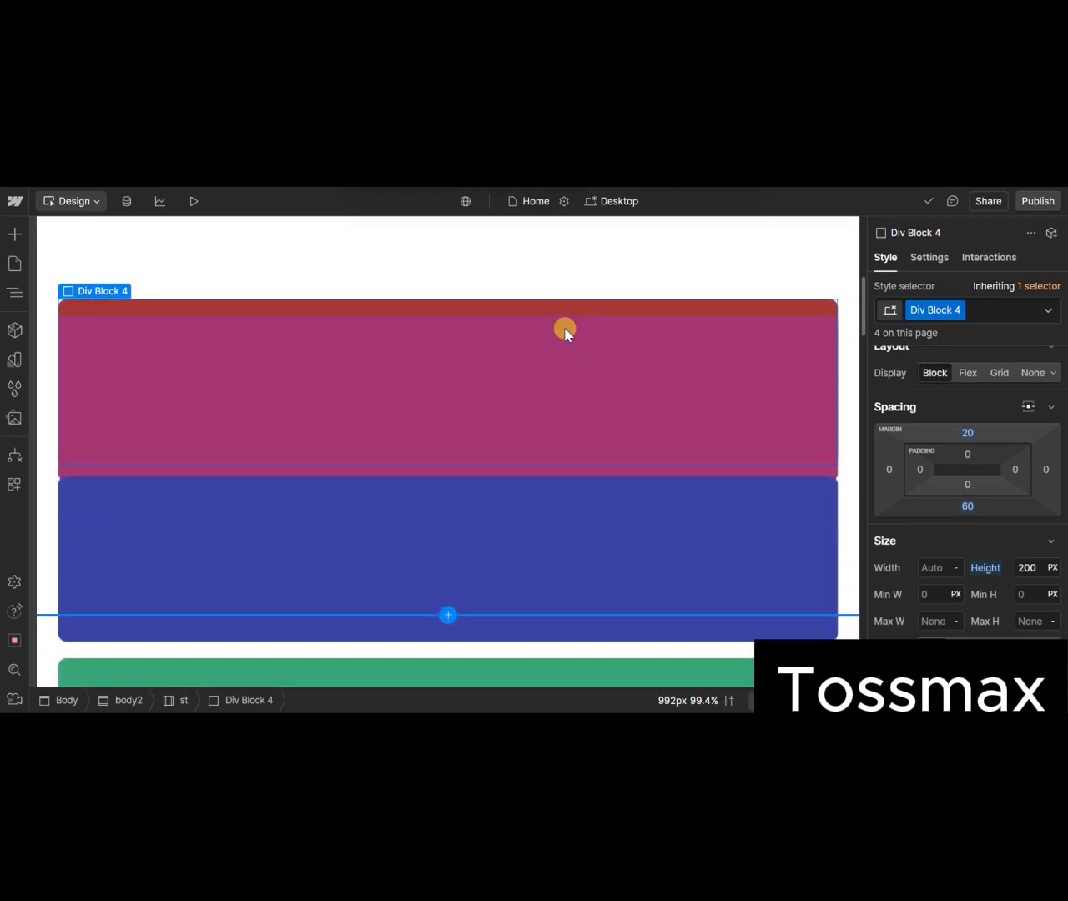
scroll(564, 332, down, 4)
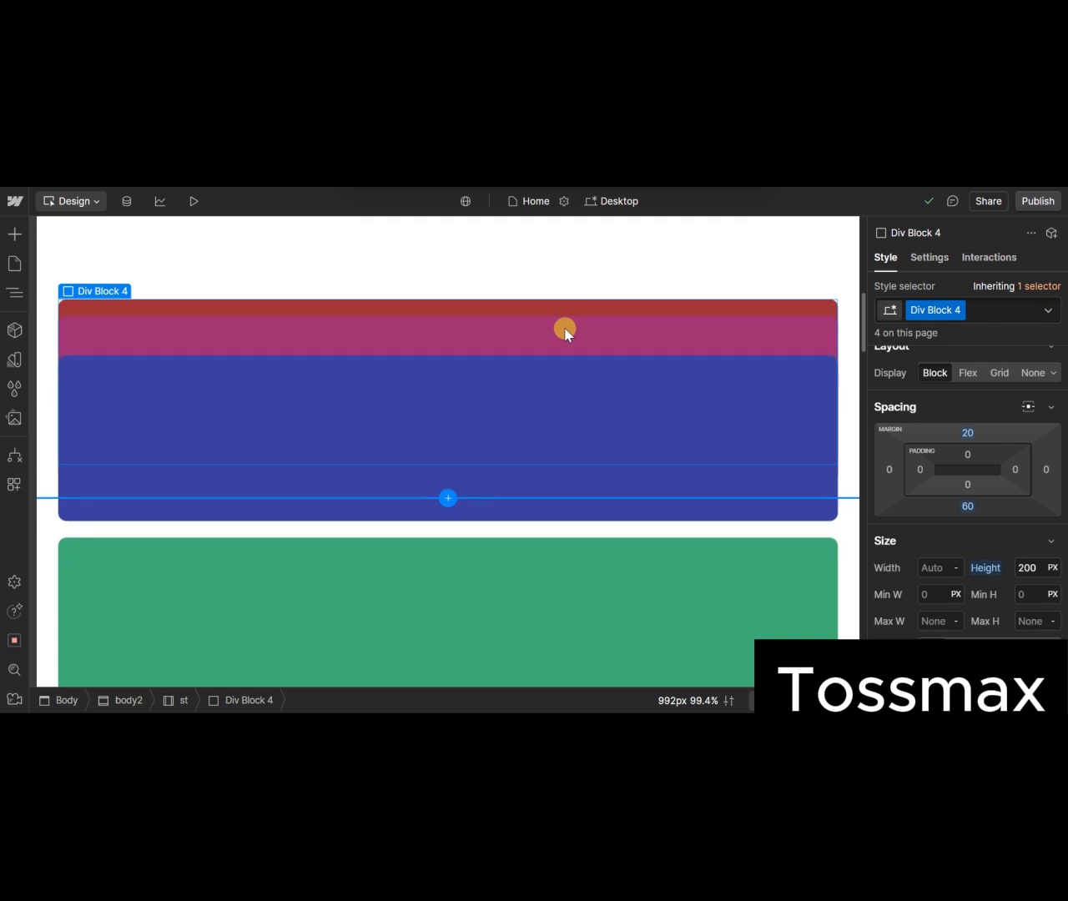
scroll(564, 332, down, 4)
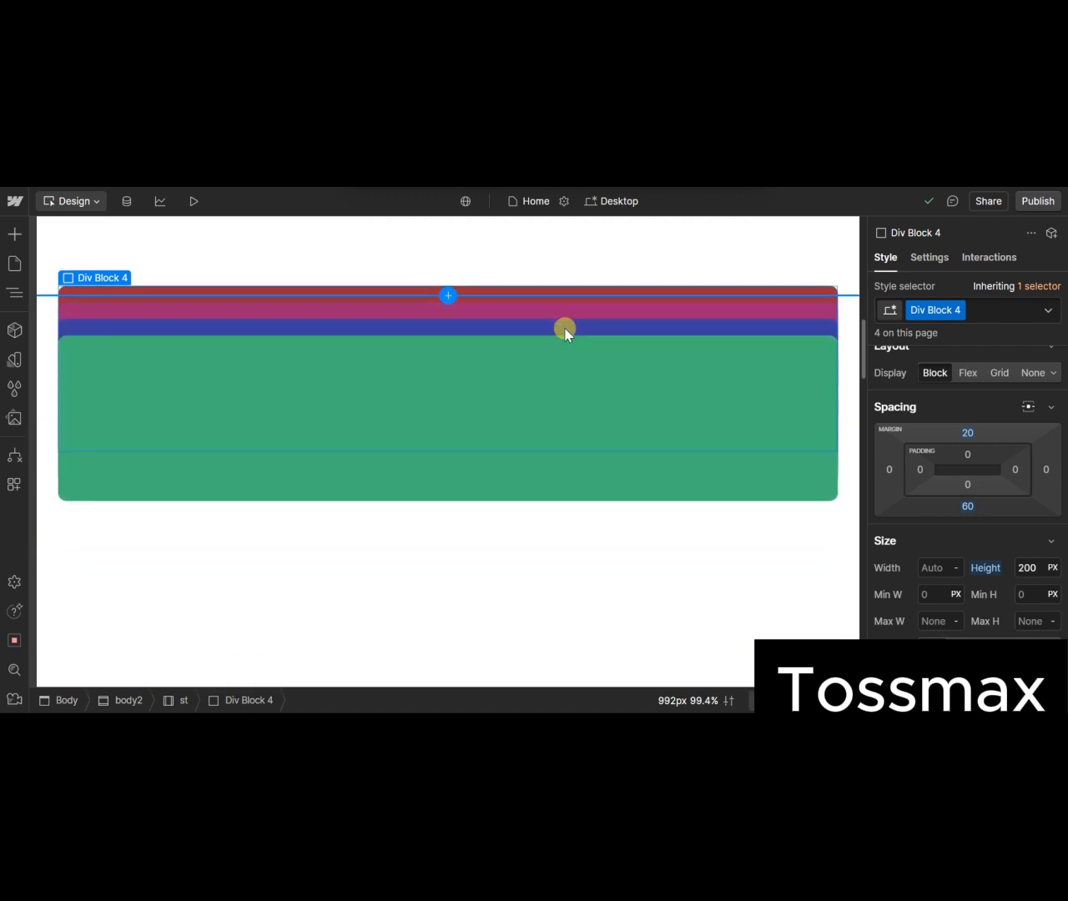
scroll(565, 332, down, 2)
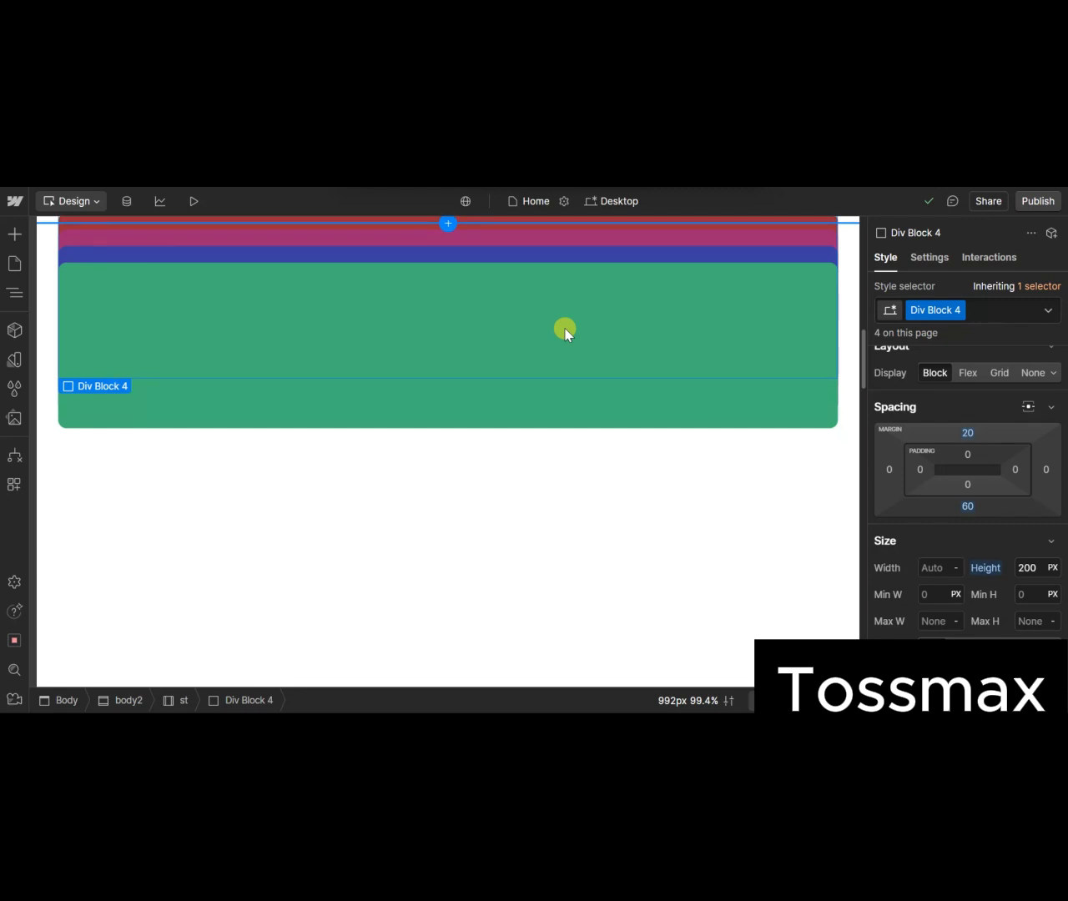
scroll(565, 332, up, 3)
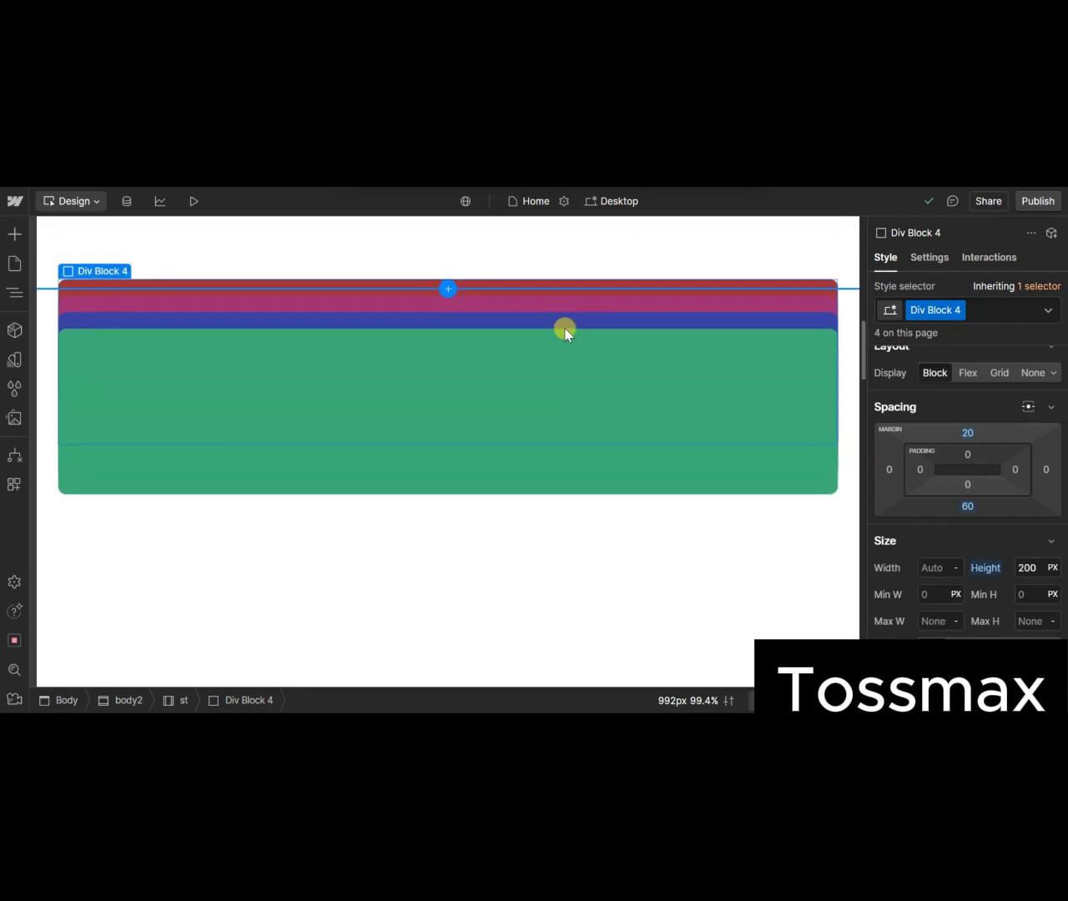
scroll(564, 332, up, 1)
scroll(565, 332, down, 1)
scroll(565, 332, up, 2)
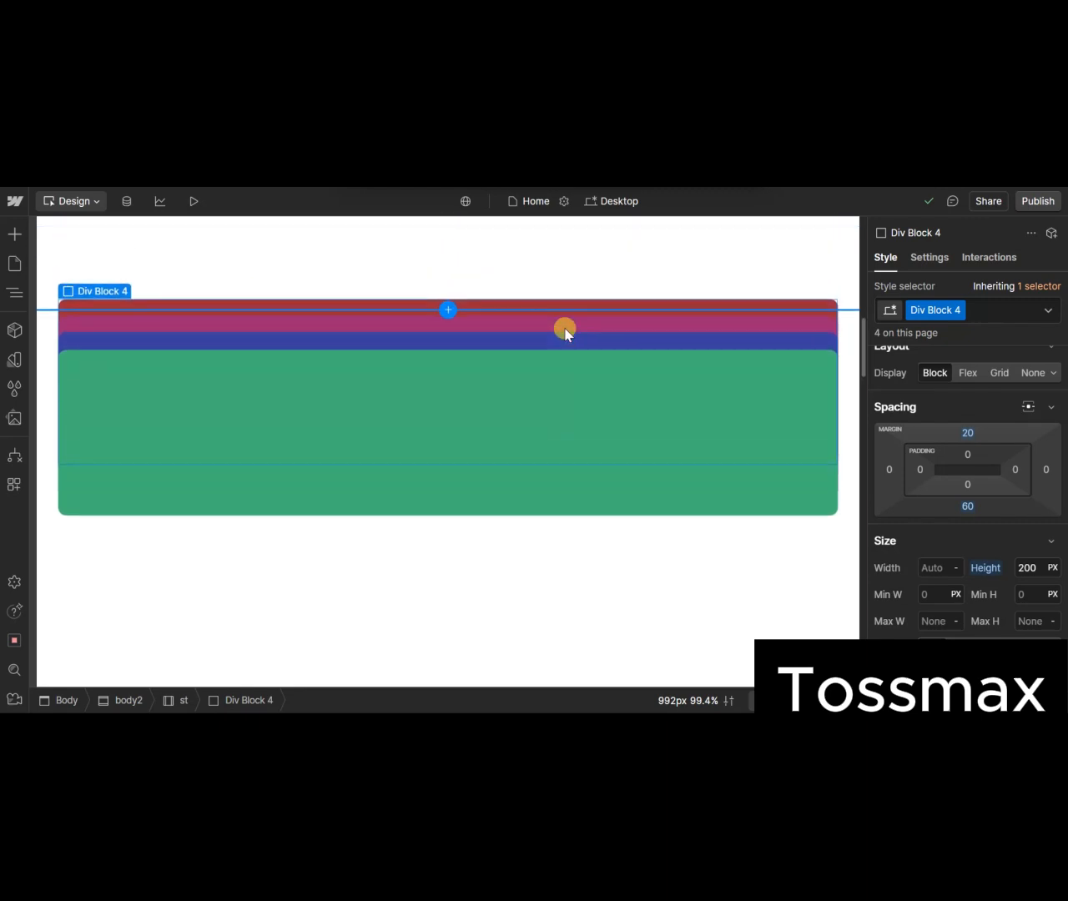
- Review the finished scroll effect from the page heading down through the red, magenta, blue and green cards, examining how each one sticks over the previous
scroll(564, 332, up, 2)
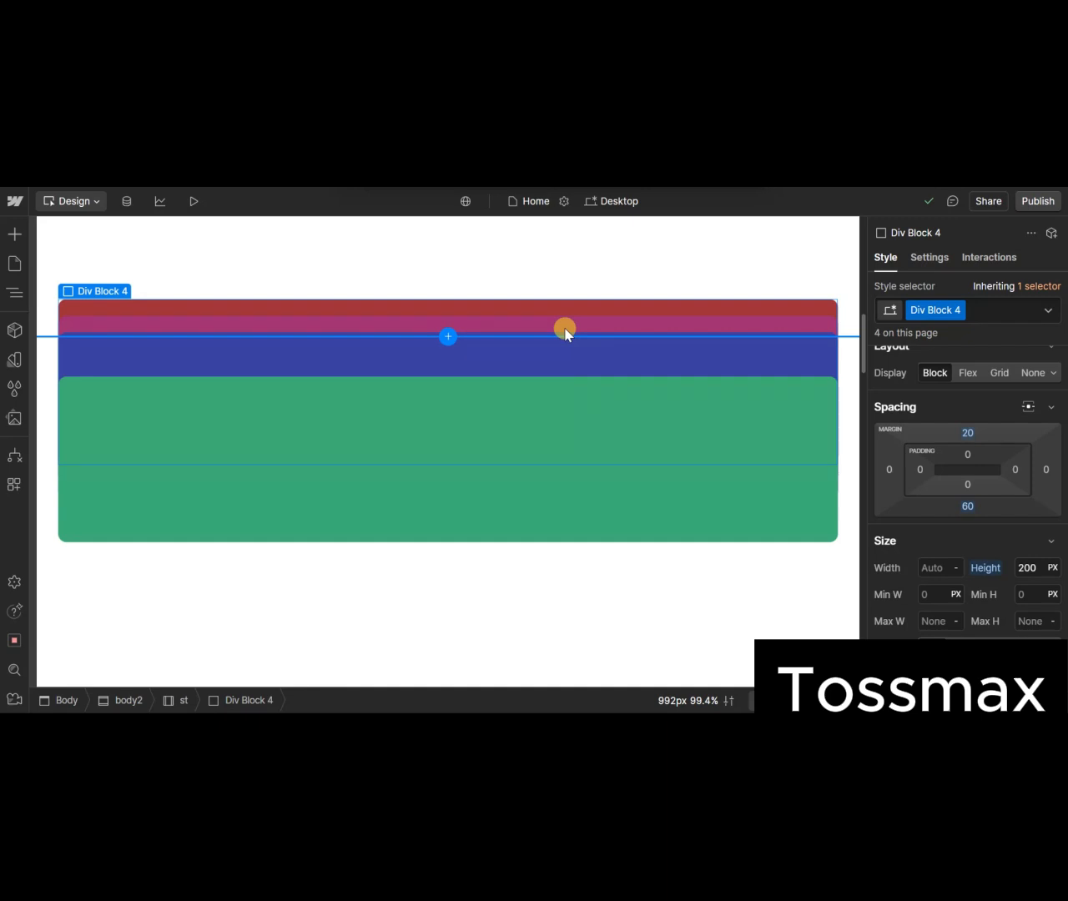
scroll(565, 332, down, 3)
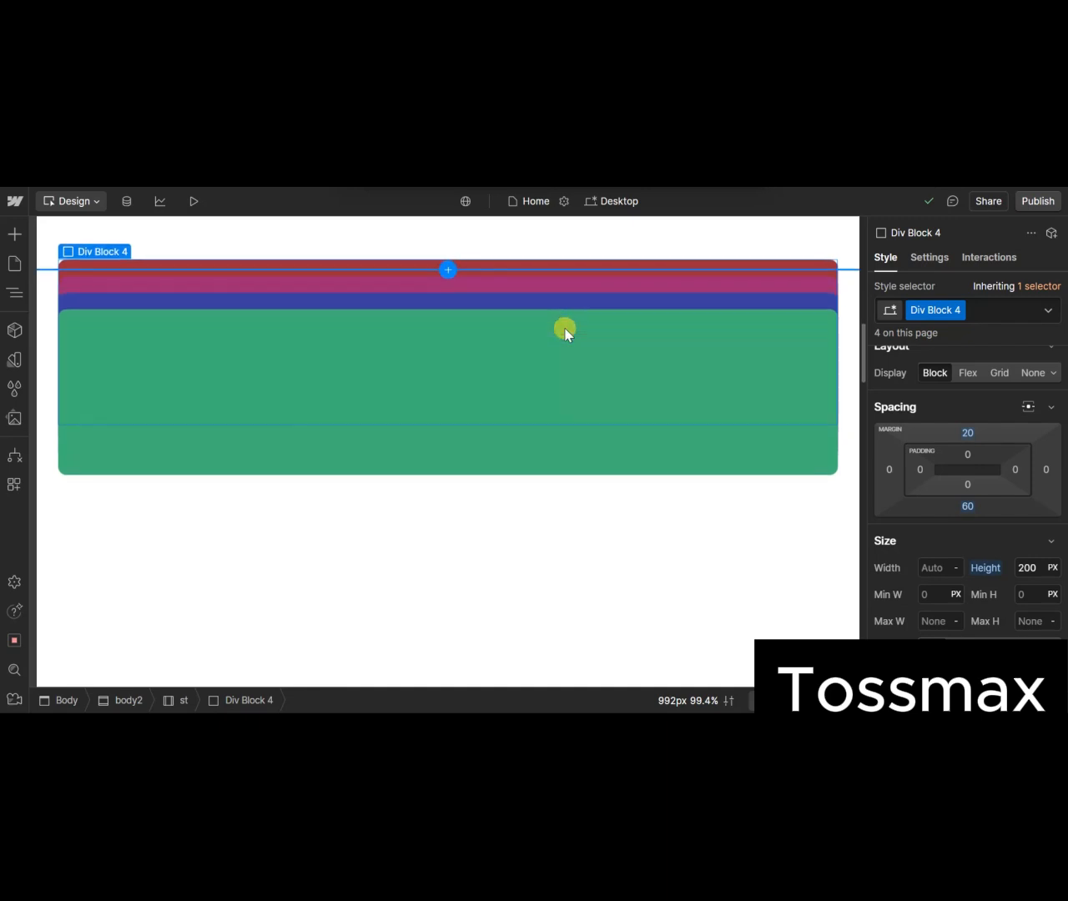
scroll(565, 332, up, 2)
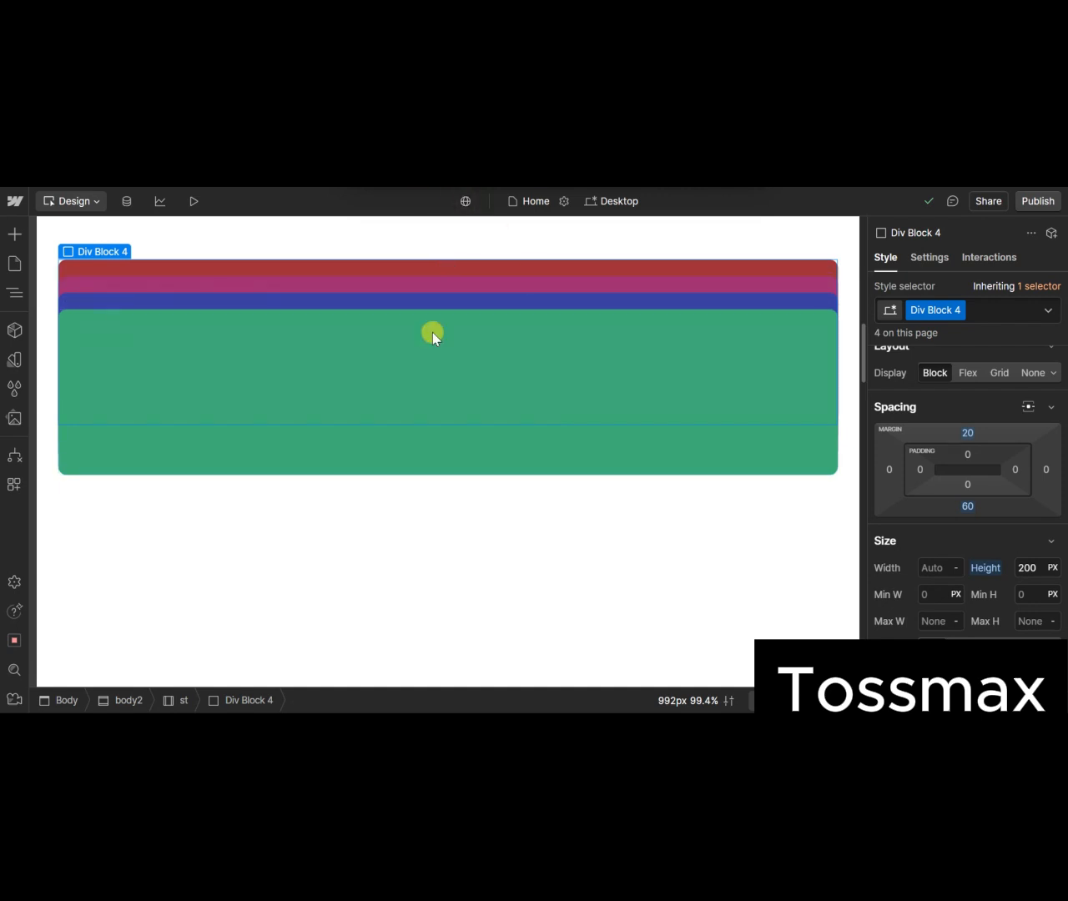
scroll(432, 332, up, 2)
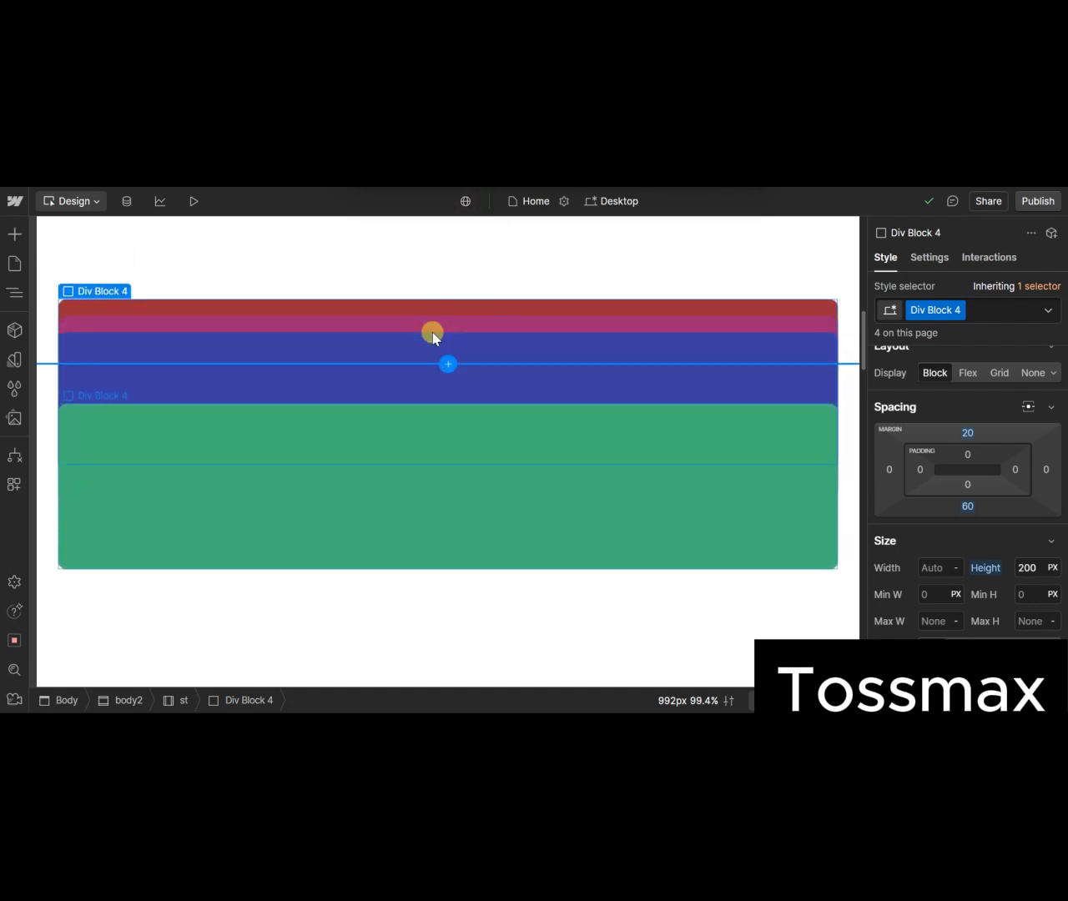
scroll(432, 332, up, 5)
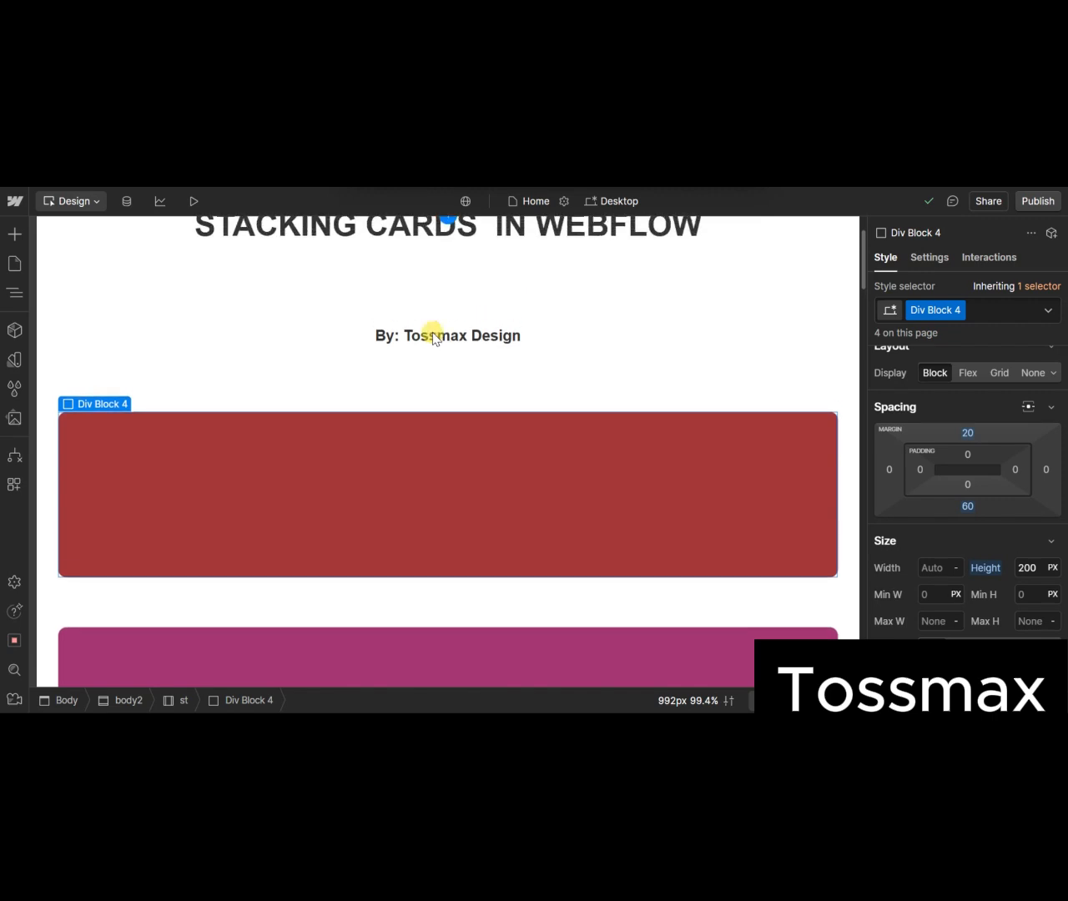
scroll(432, 332, down, 1)
scroll(432, 332, up, 2)
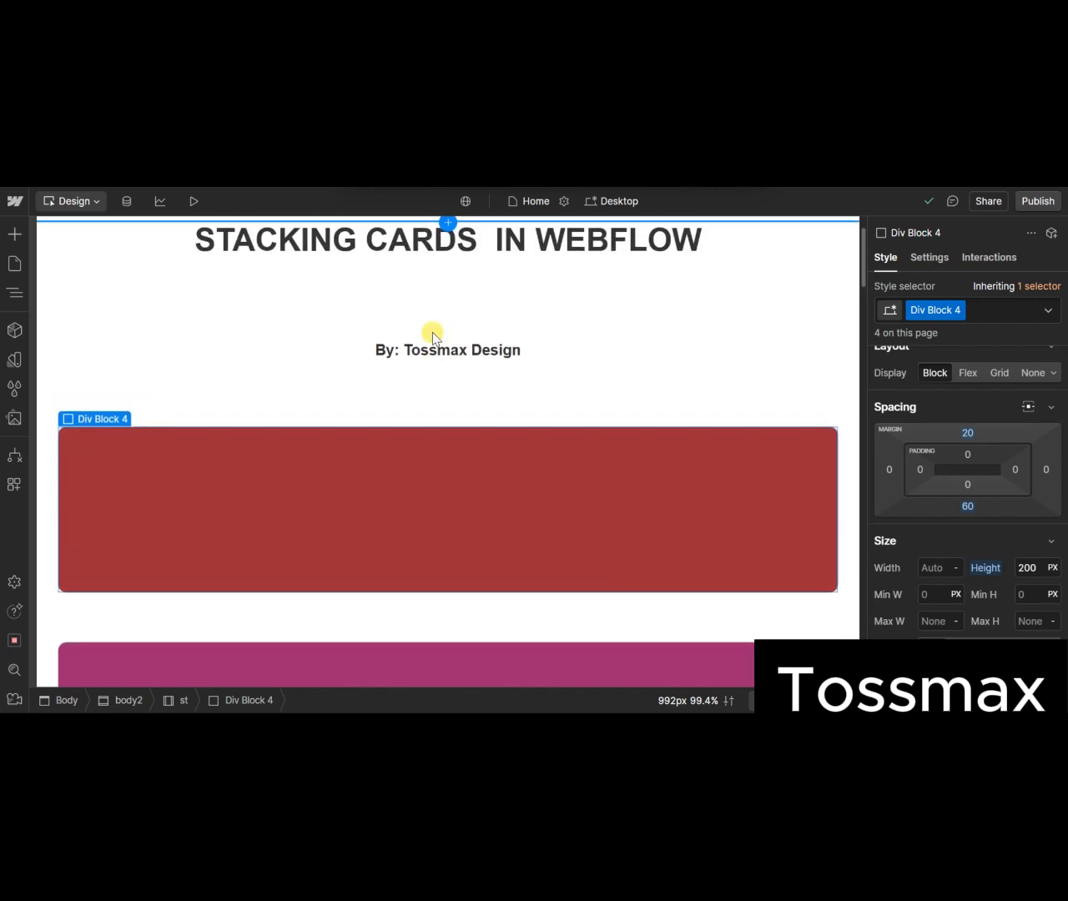
scroll(432, 336, down, 5)
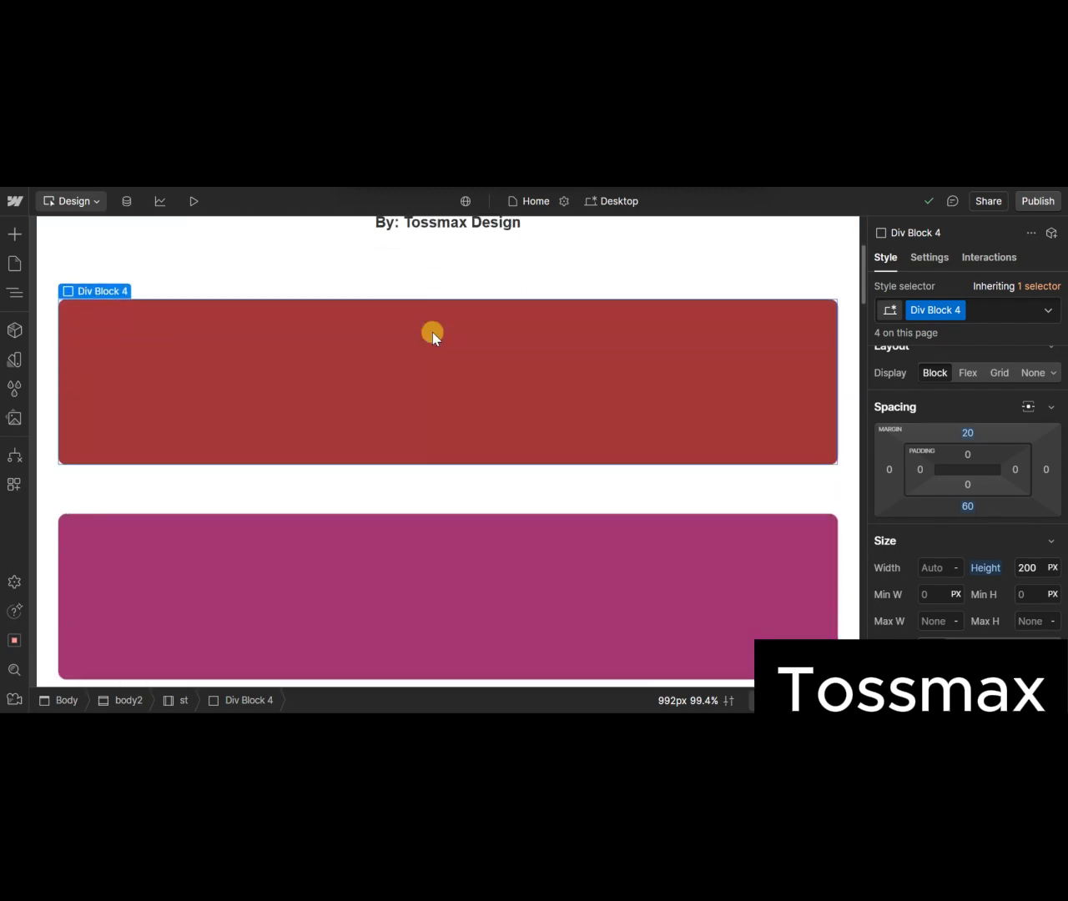
scroll(432, 332, down, 5)
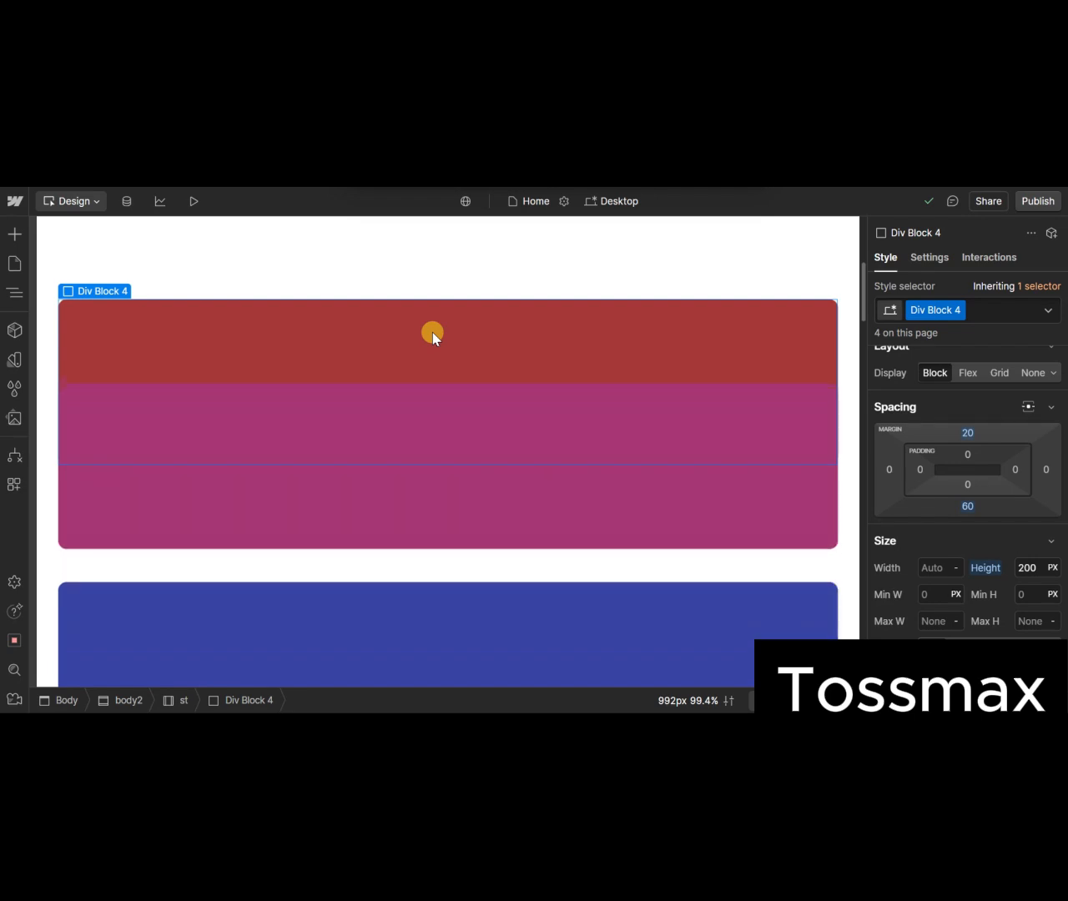
scroll(432, 332, down, 5)
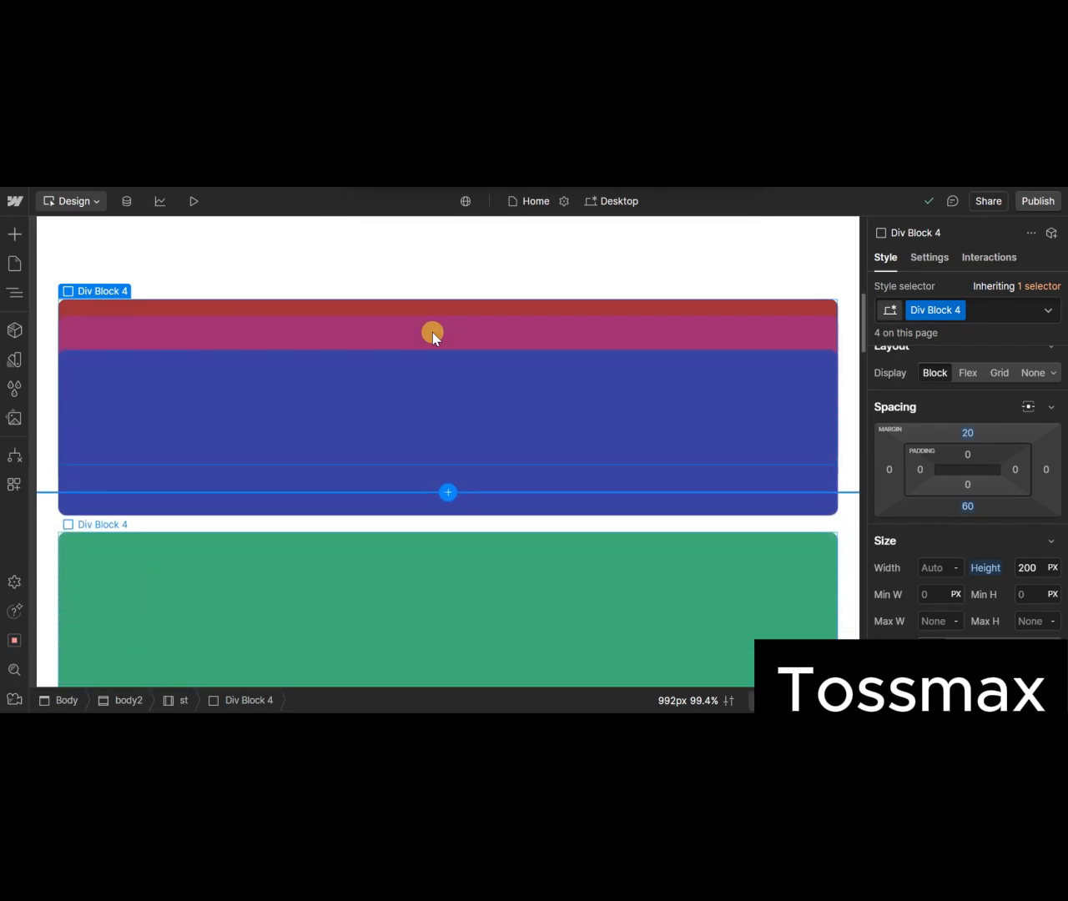
scroll(432, 332, down, 5)
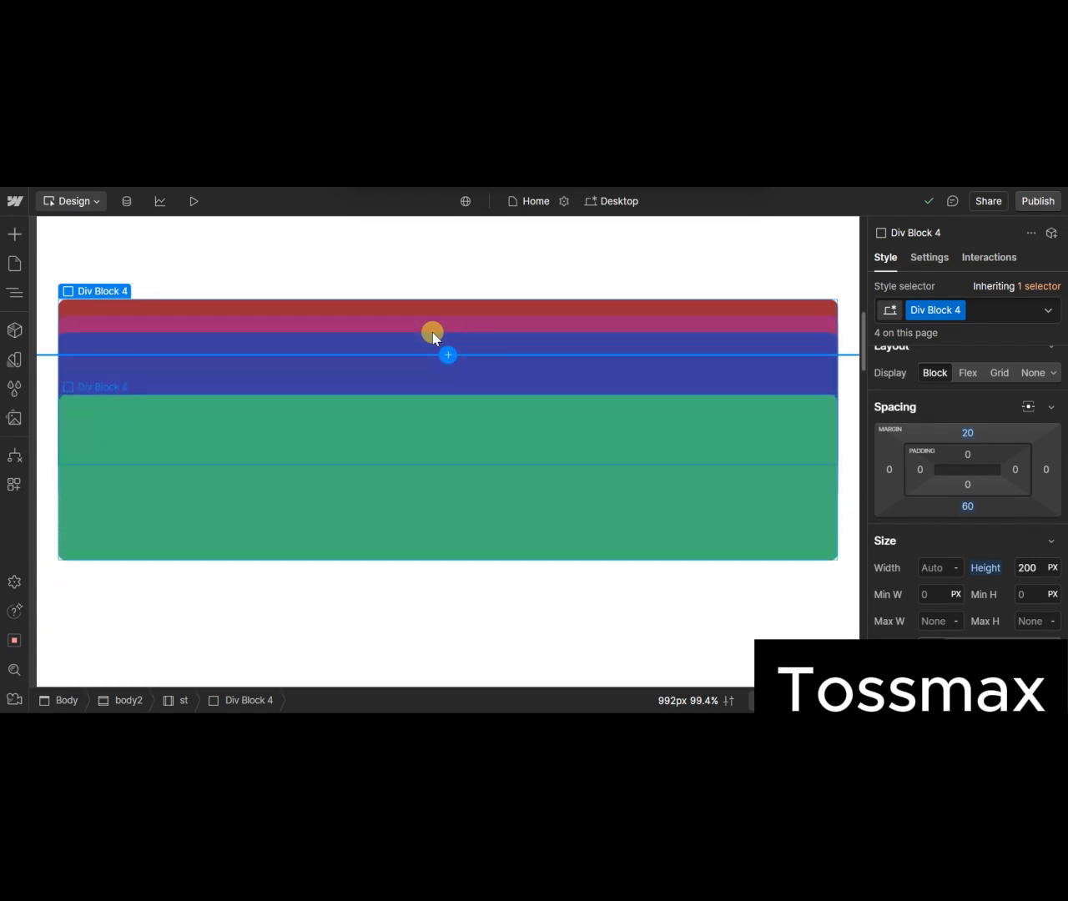